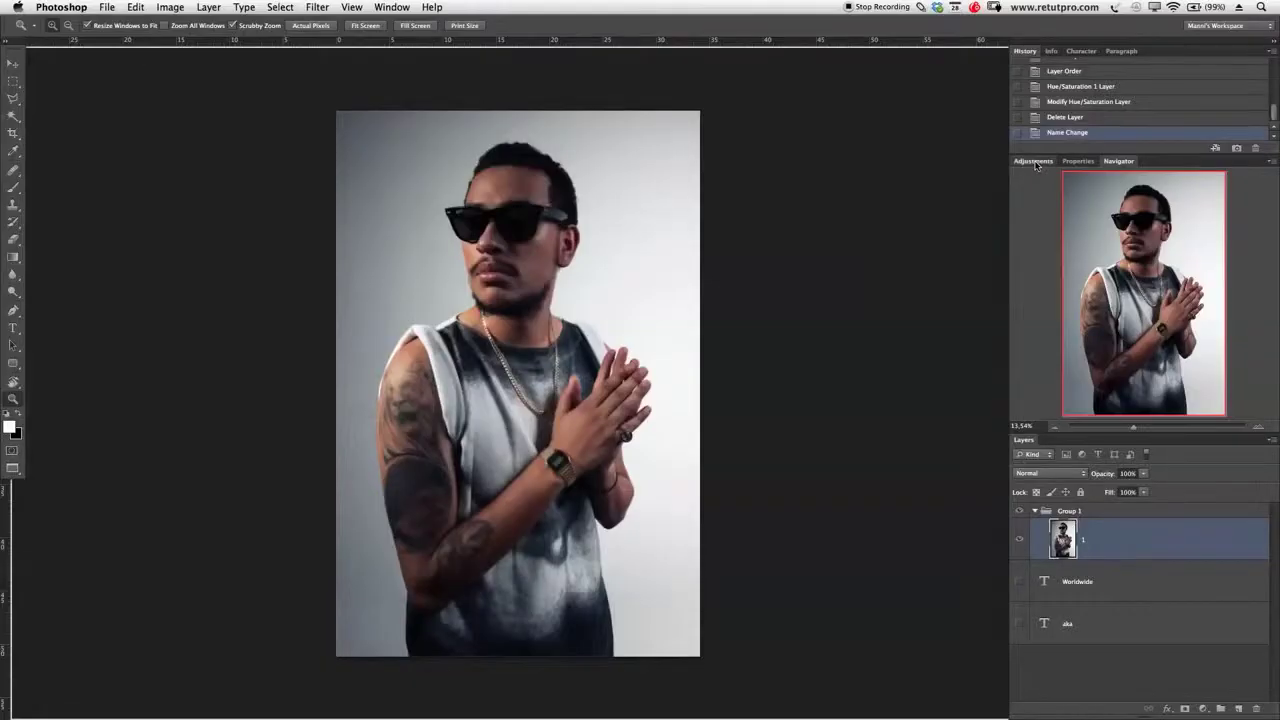
Add a Hue/Saturation adjustment layer above layer 1 with saturation -100 and lightness about -13
left_click(1033, 161)
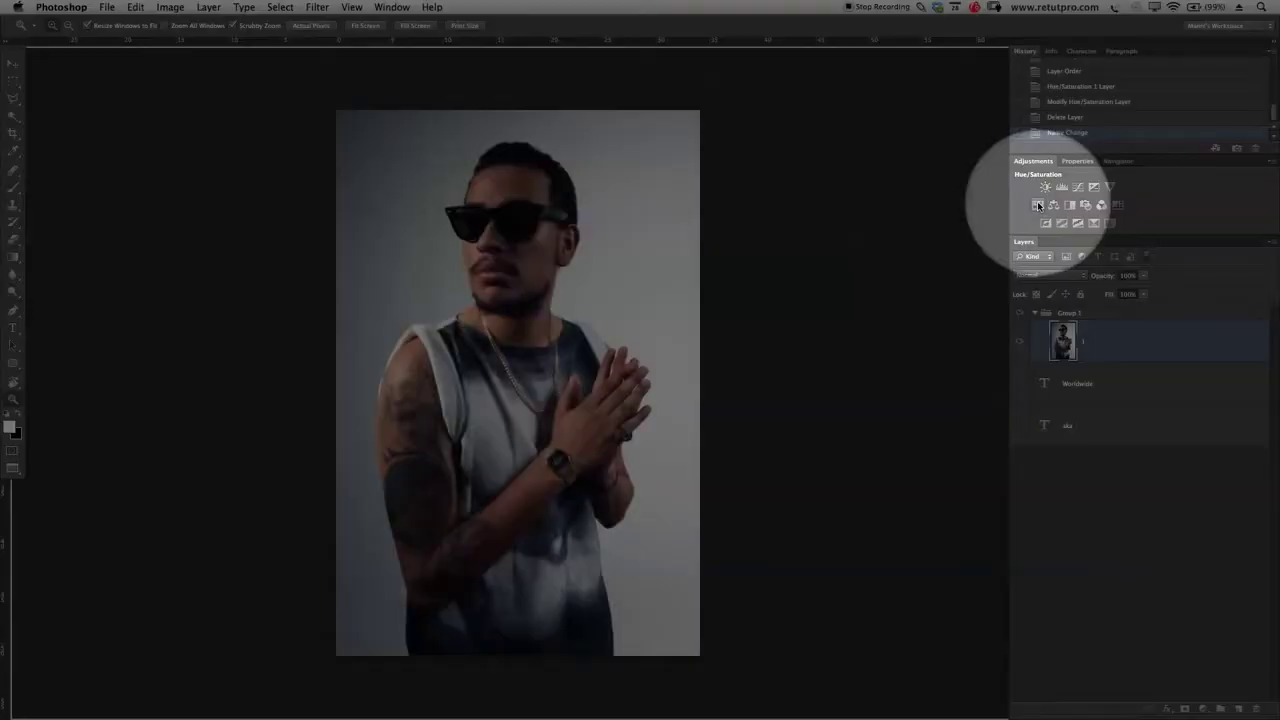
left_click(1037, 202)
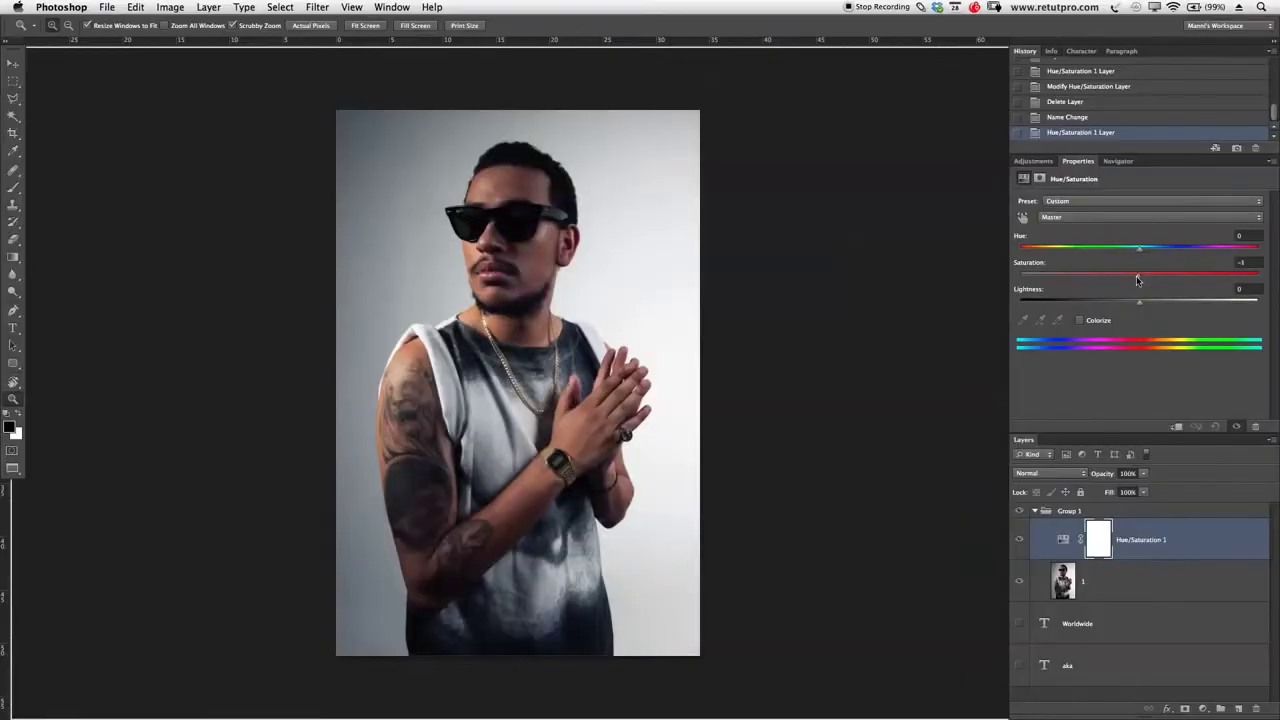
left_click_drag(1140, 277, 1010, 282)
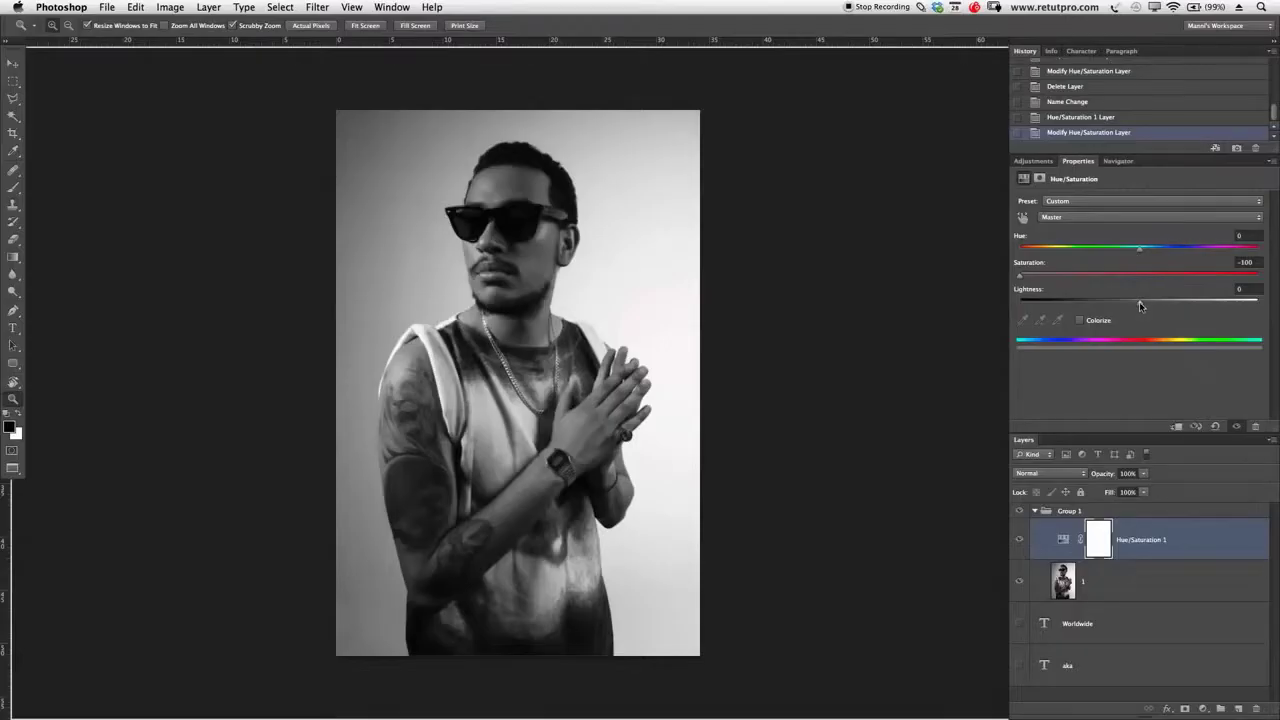
left_click_drag(1140, 305, 1136, 305)
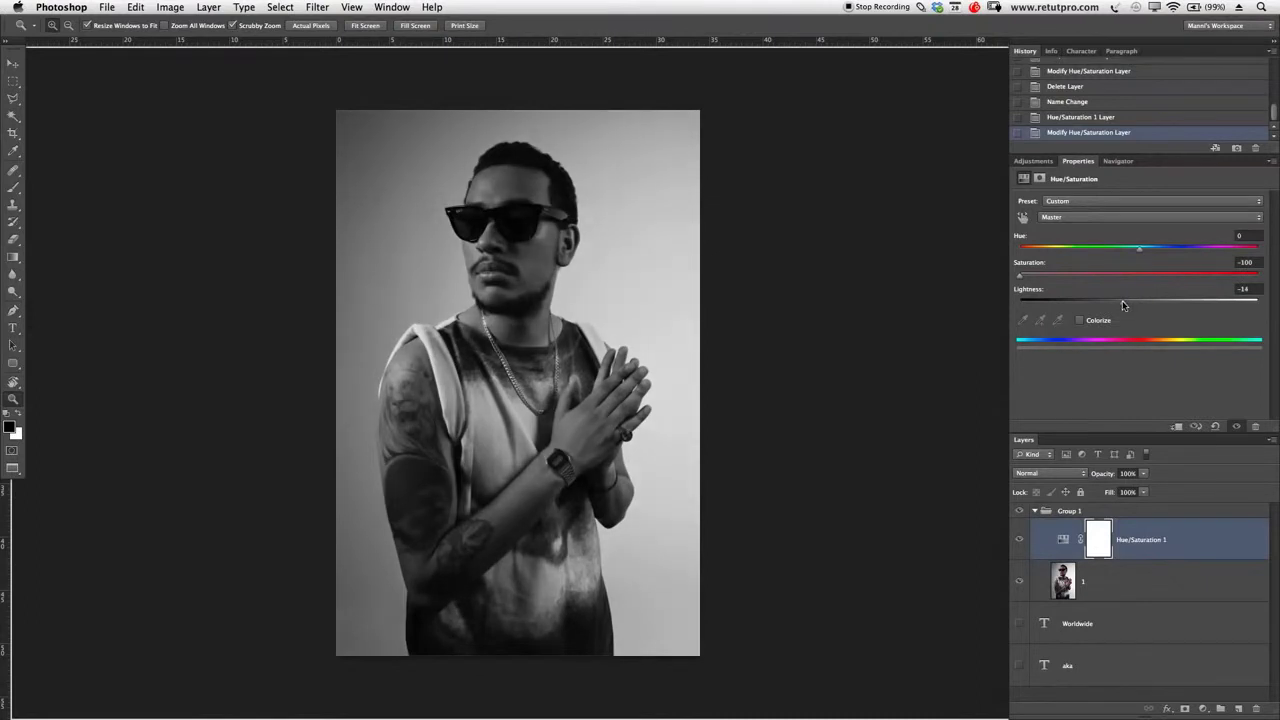
left_click_drag(1117, 308, 1119, 308)
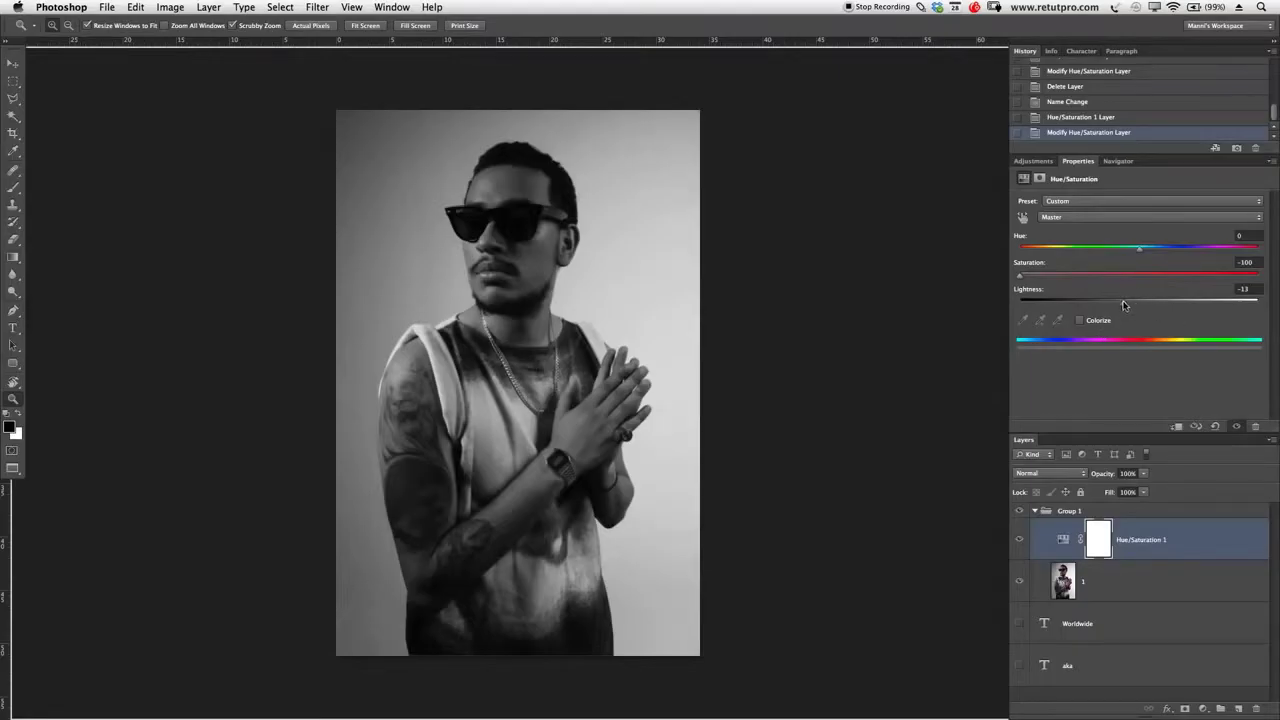
left_click_drag(1123, 305, 1121, 305)
Add a Curves adjustment layer that brightens the RGB curve with points at input 202, output 216 and input 68, output 75
left_click(1040, 161)
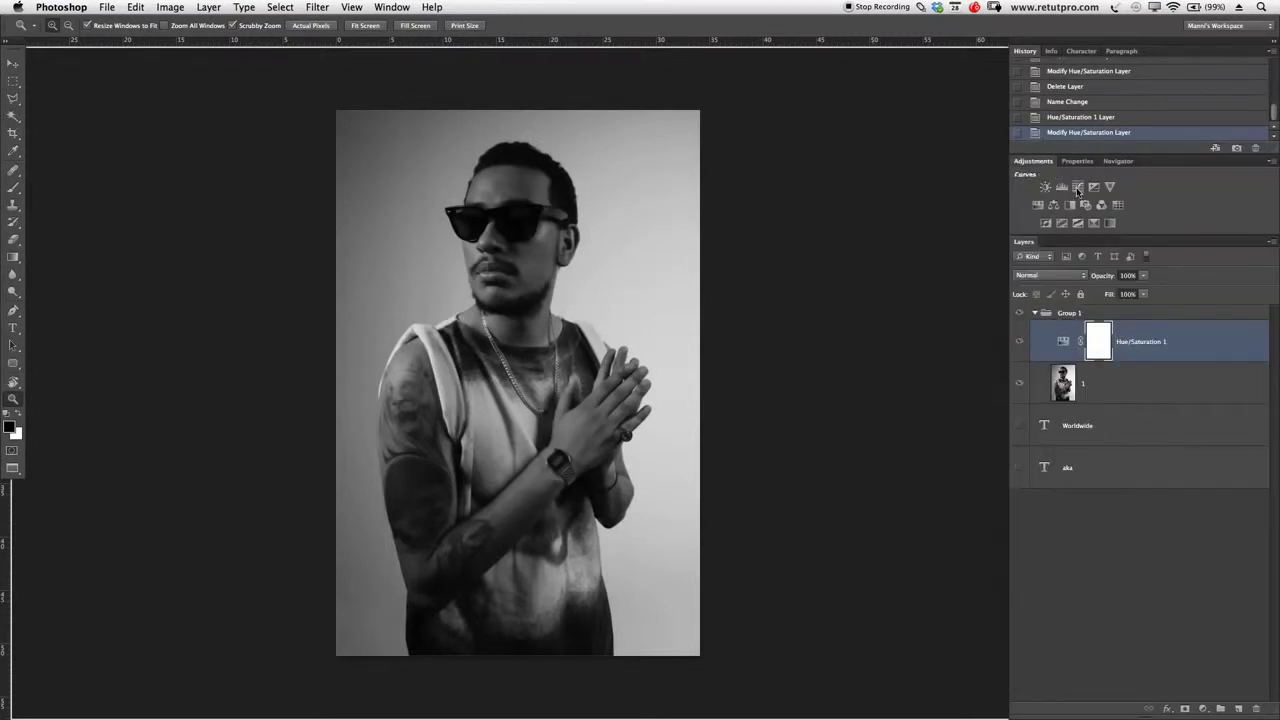
left_click(1077, 186)
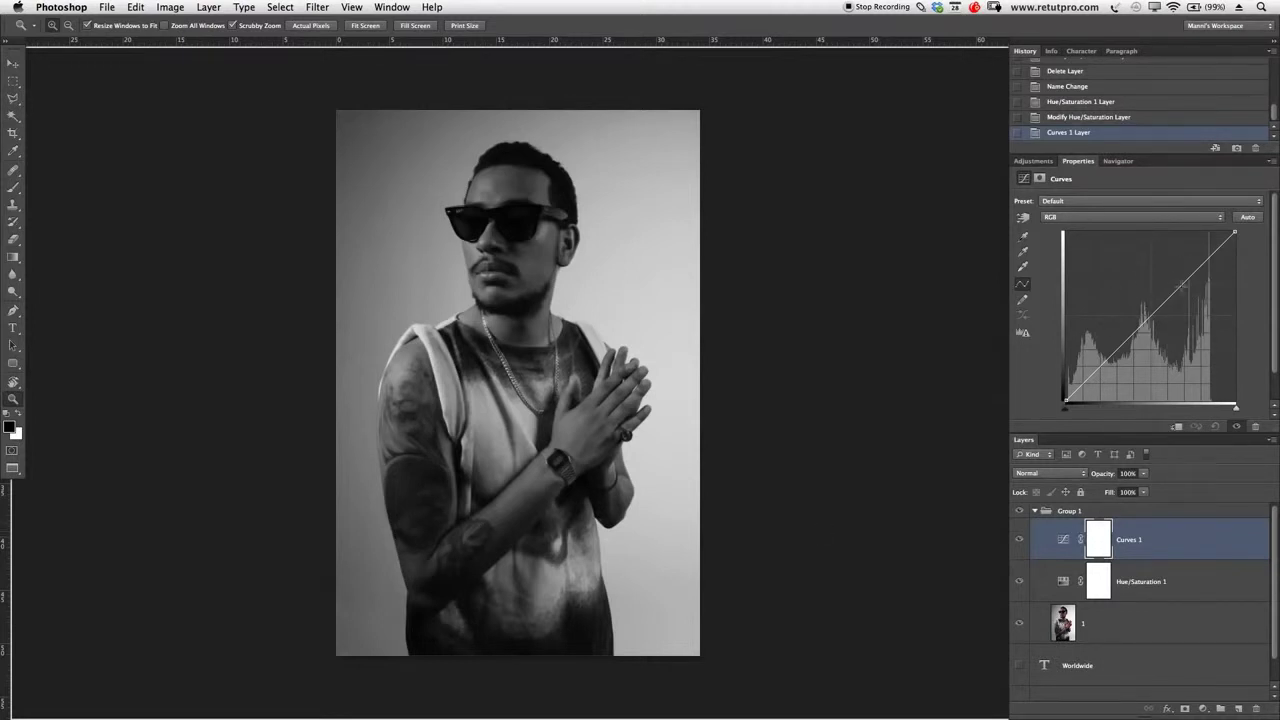
left_click(1050, 218)
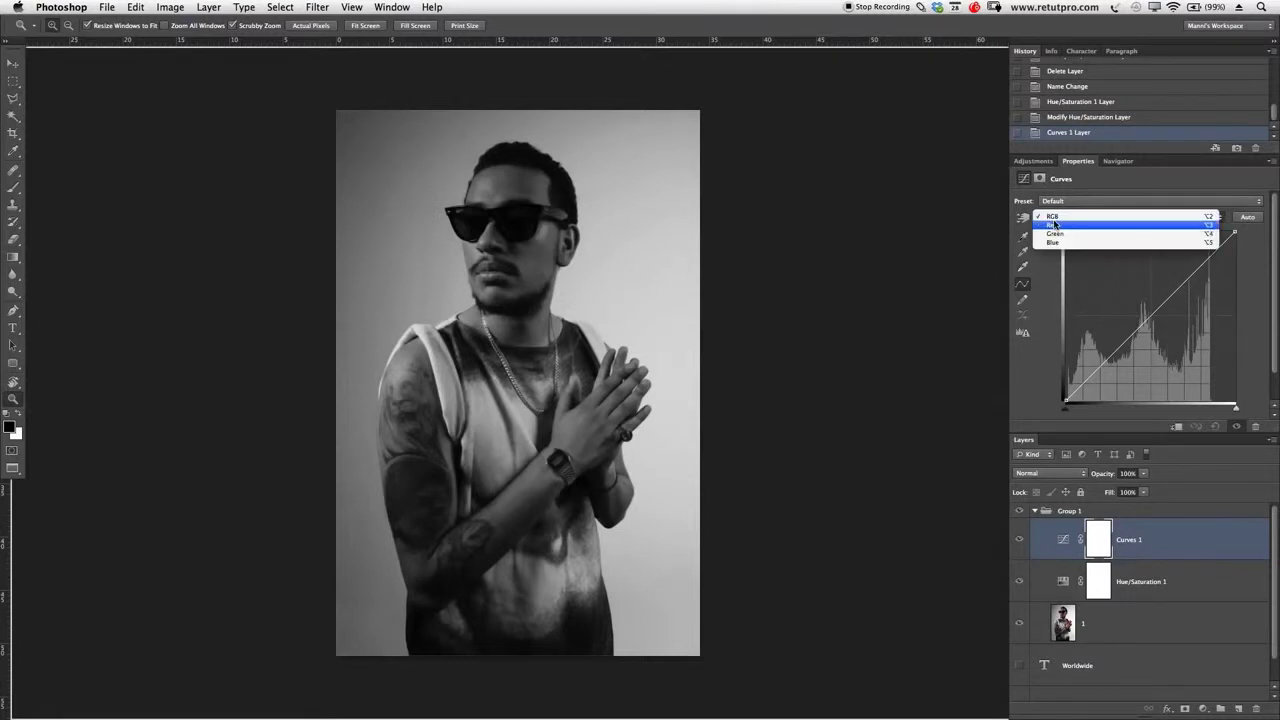
key("Escape")
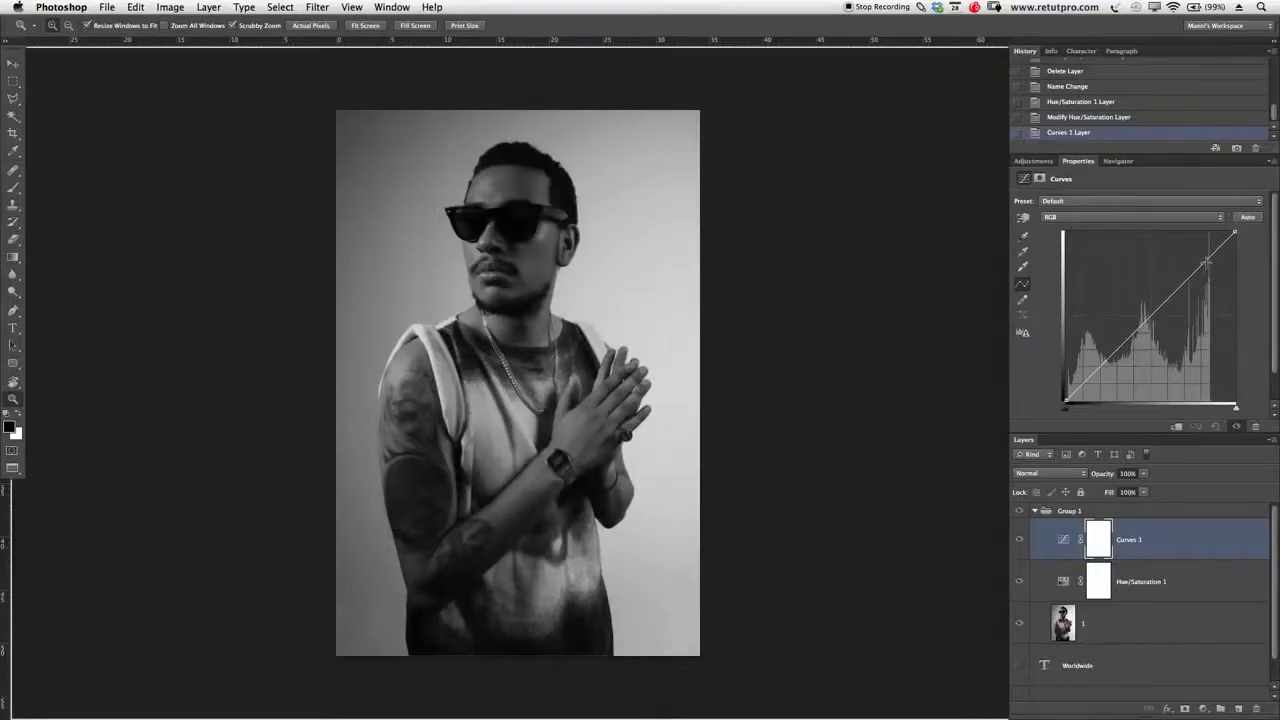
left_click_drag(1207, 262, 1199, 257)
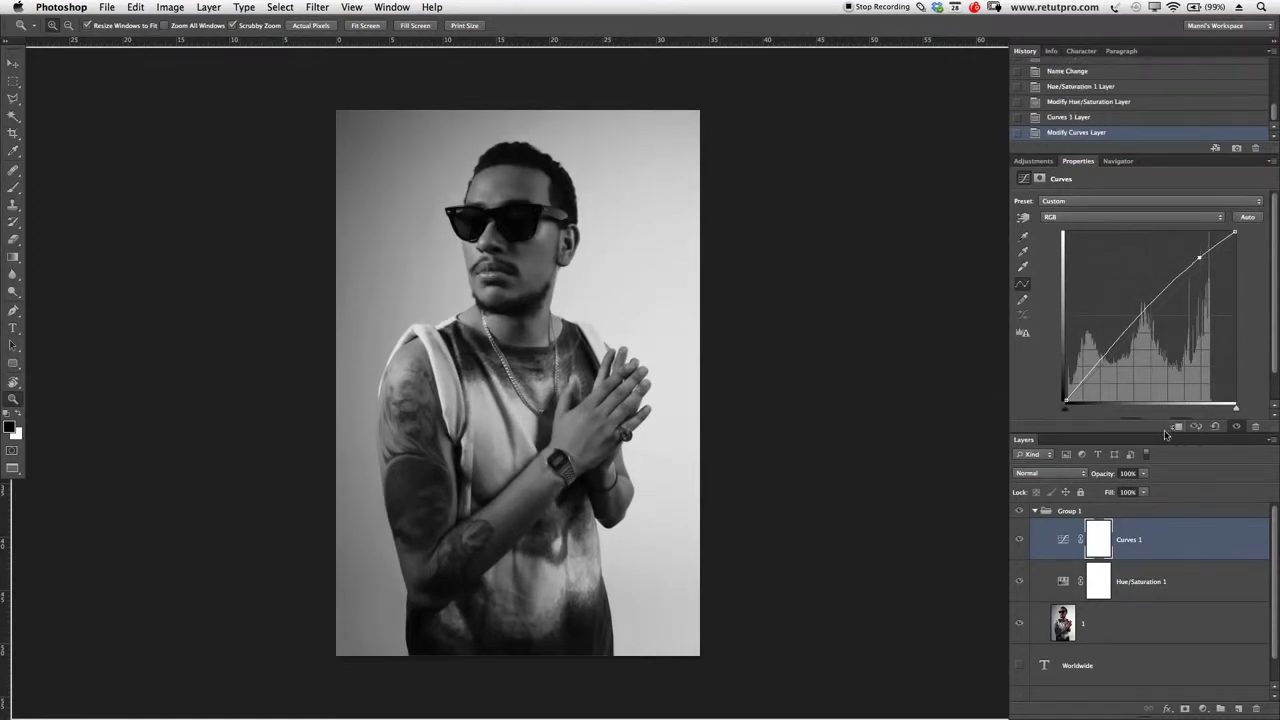
left_click_drag(1163, 431, 1145, 457)
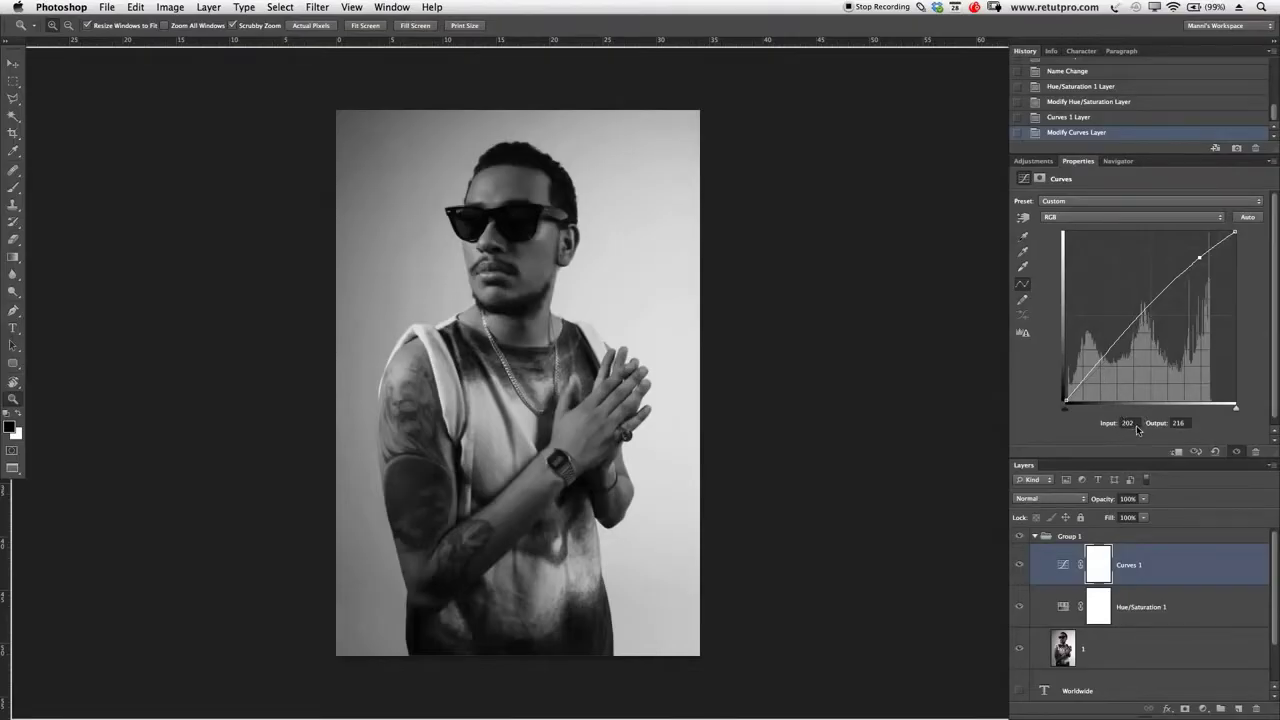
left_click(1111, 351)
left_click_drag(1112, 352, 1111, 353)
Invert the Curves 1 mask to black and set the Brush tool to 200 px with 50% hardness
key("ctrl+i")
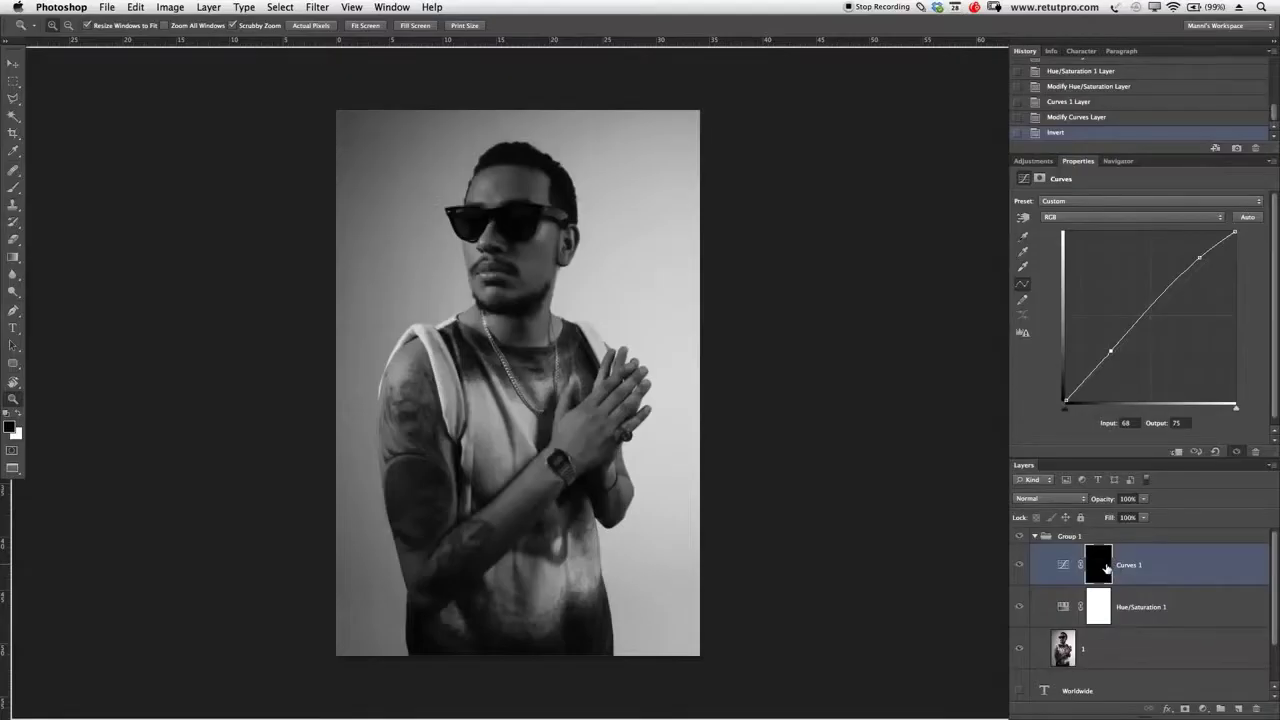
key("b")
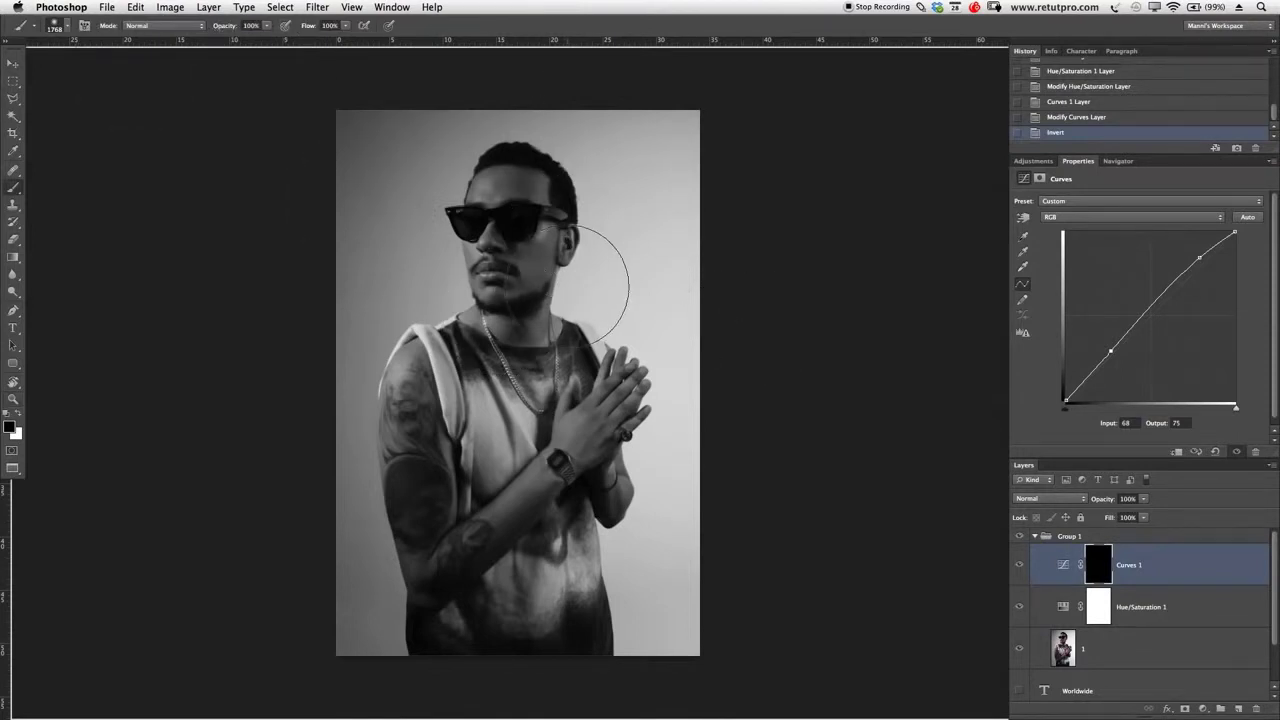
mouse_move(505, 315)
left_mouse_down()
mouse_move(537, 322)
mouse_move(539, 405)
mouse_move(538, 393)
mouse_move(470, 398)
mouse_move(474, 388)
left_mouse_up()
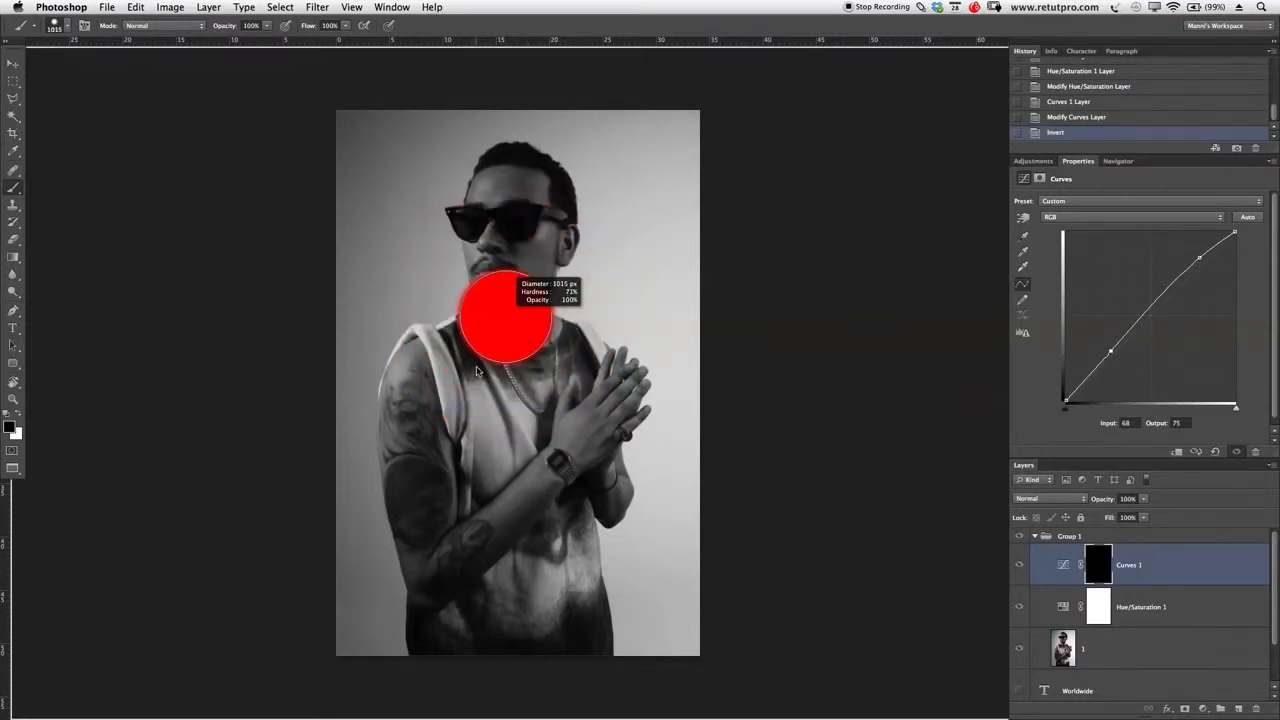
left_click_drag(480, 297, 482, 301)
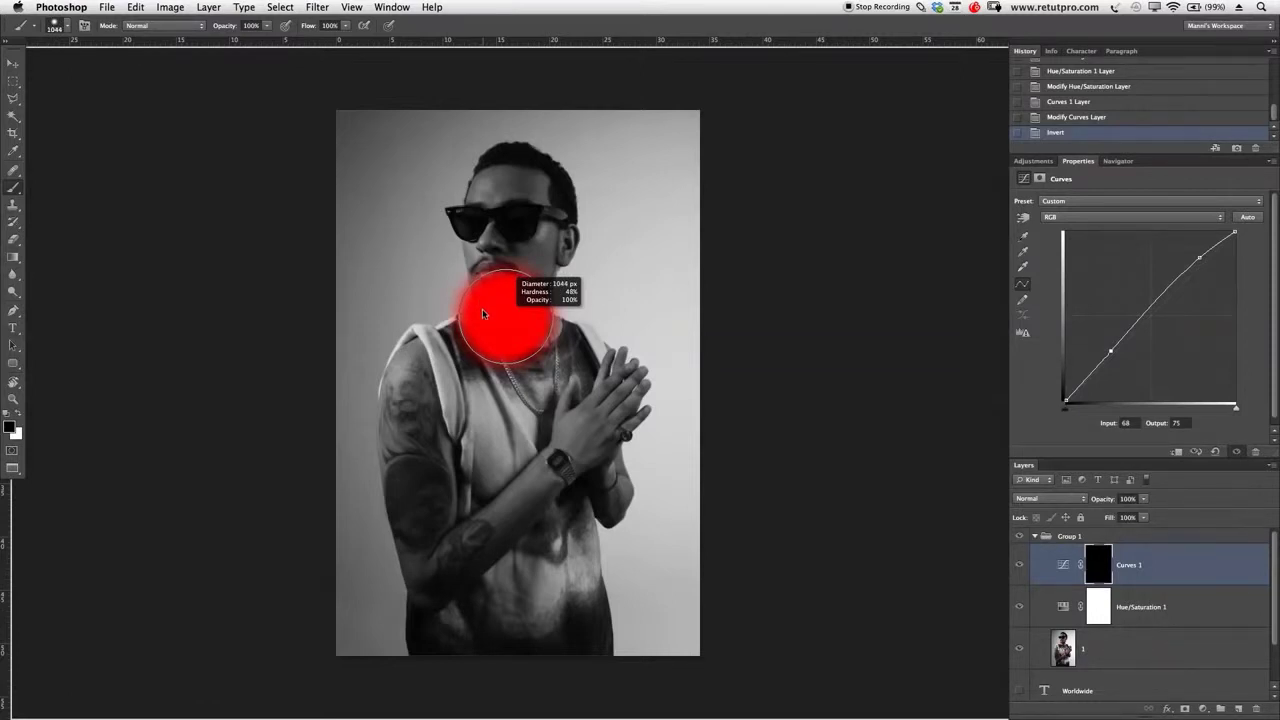
left_click_drag(482, 301, 490, 302)
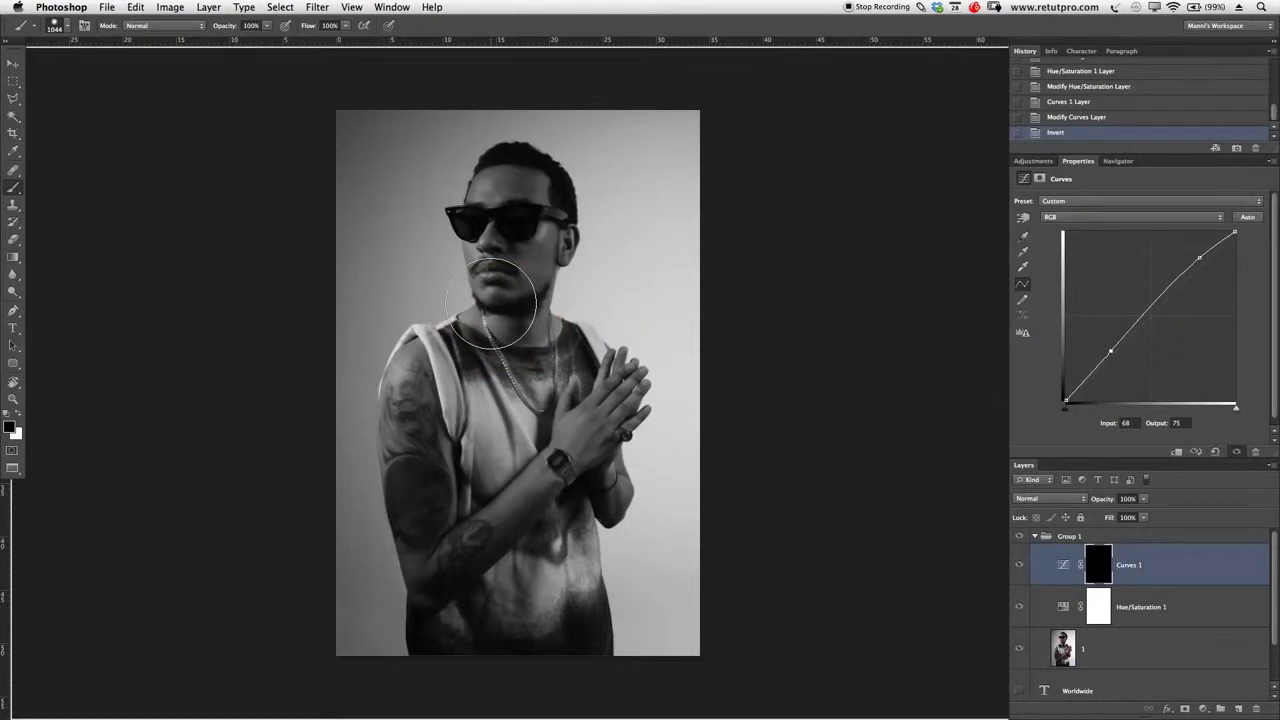
key("bracketright")
key("bracketleft")
key("bracketleft")
key("bracketleft")
key("bracketleft")
key("bracketleft")
key("bracketleft")
key("bracketleft")
key("bracketleft")
key("bracketleft")
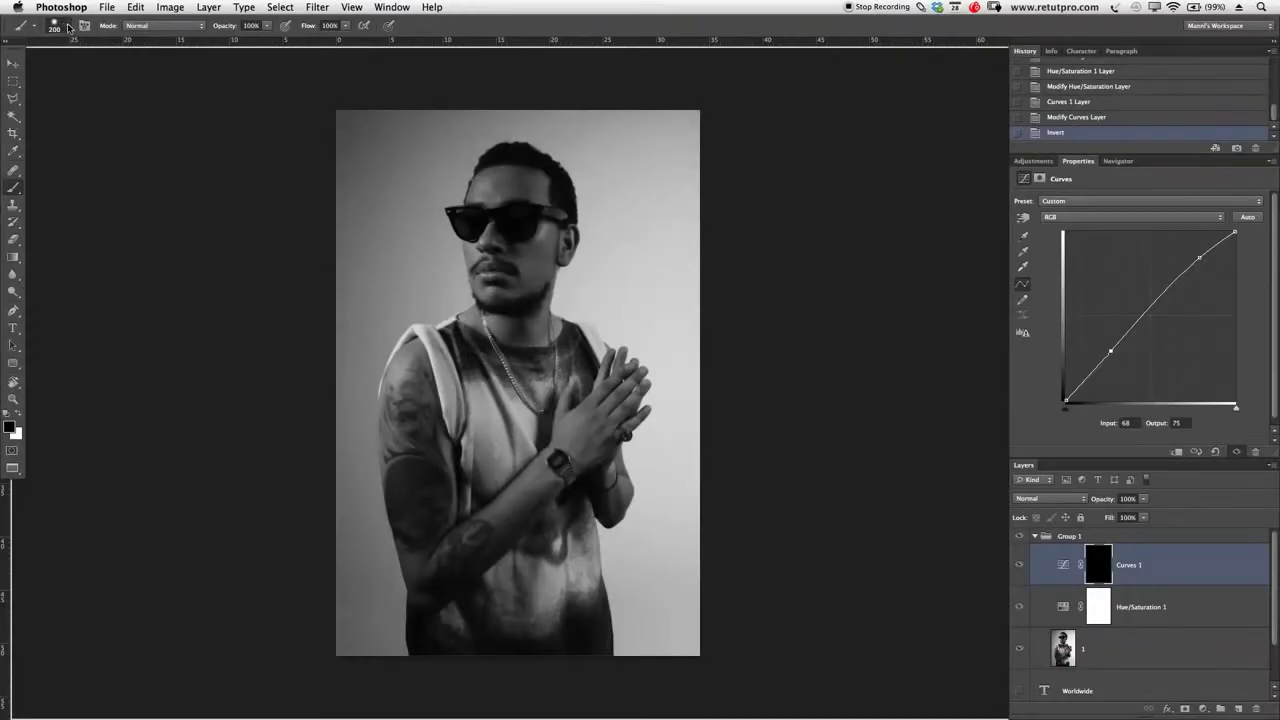
left_click(68, 27)
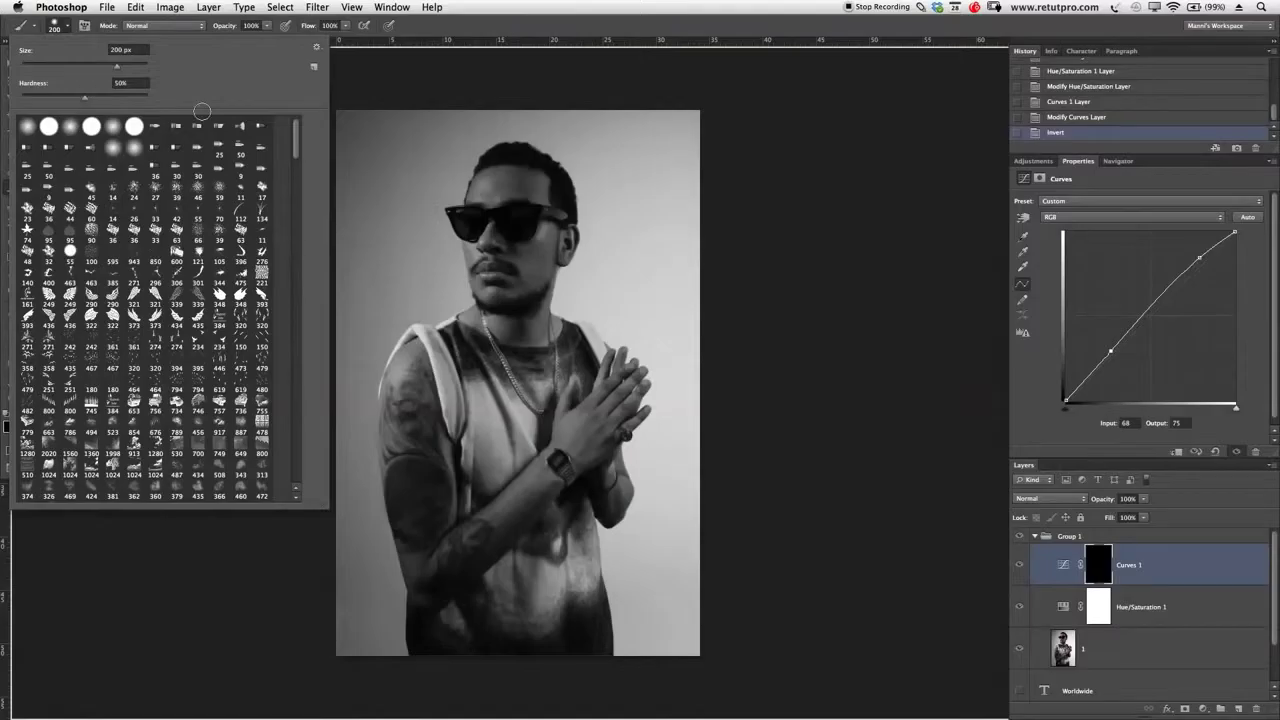
left_click(388, 82)
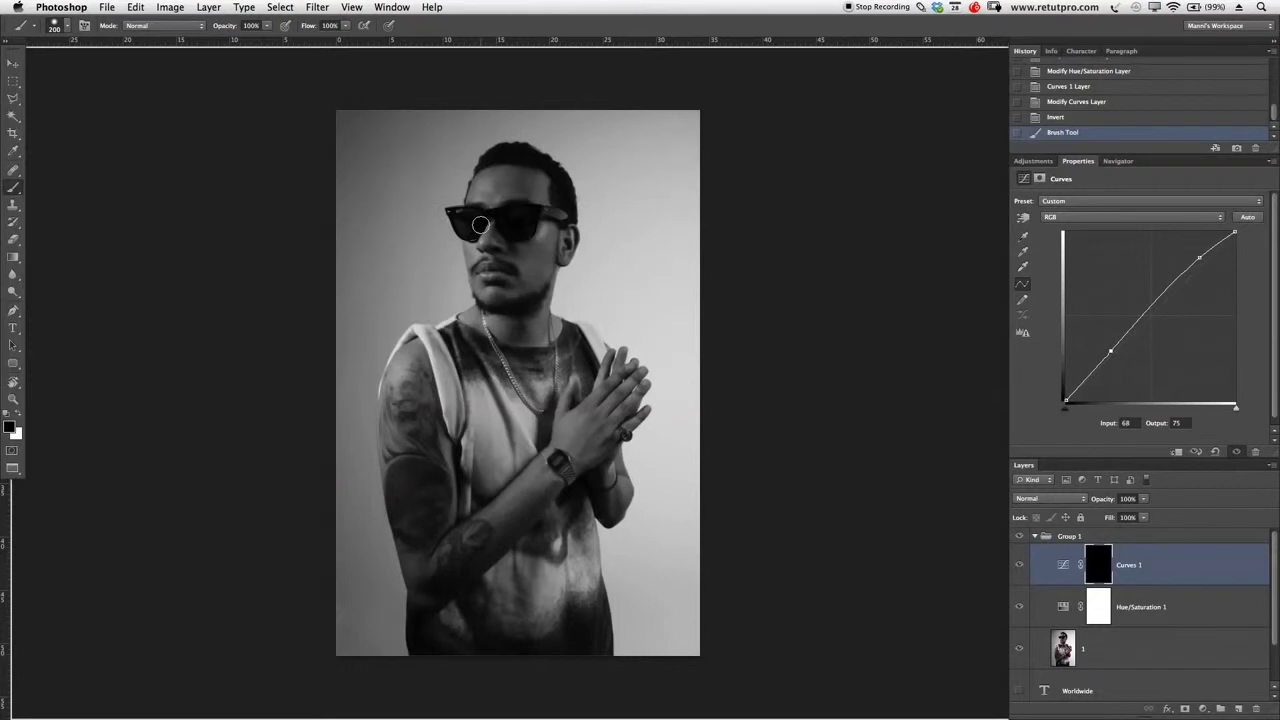
Paint white on the Curves 1 mask over the man's hands, arms, neck and face with a 300 to 600 px brush, then compare before and after
key("x")
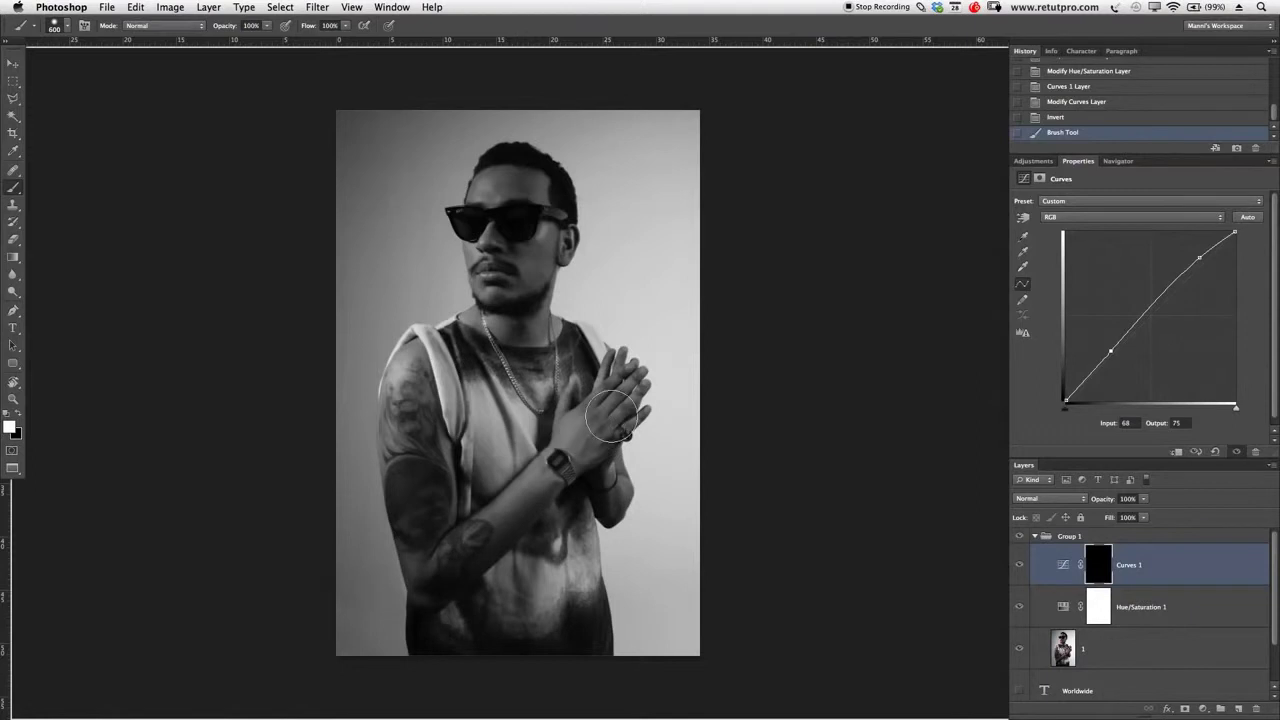
left_click_drag(583, 428, 590, 470)
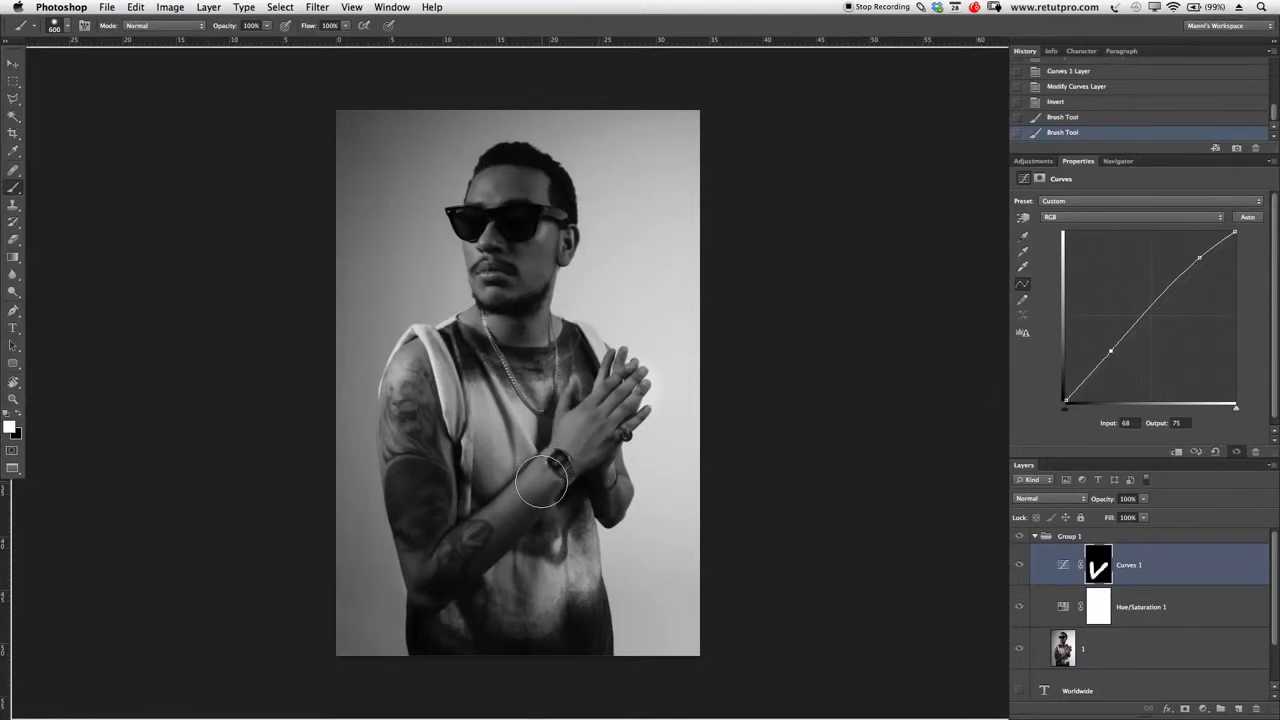
mouse_move(462, 551)
left_mouse_down()
mouse_move(432, 576)
mouse_move(411, 366)
mouse_move(453, 362)
mouse_move(469, 311)
mouse_move(510, 333)
mouse_move(552, 330)
left_mouse_up()
key("[")
key("[")
mouse_move(492, 260)
left_mouse_down()
mouse_move(547, 236)
mouse_move(480, 192)
mouse_move(515, 183)
left_mouse_up()
key("bracketleft")
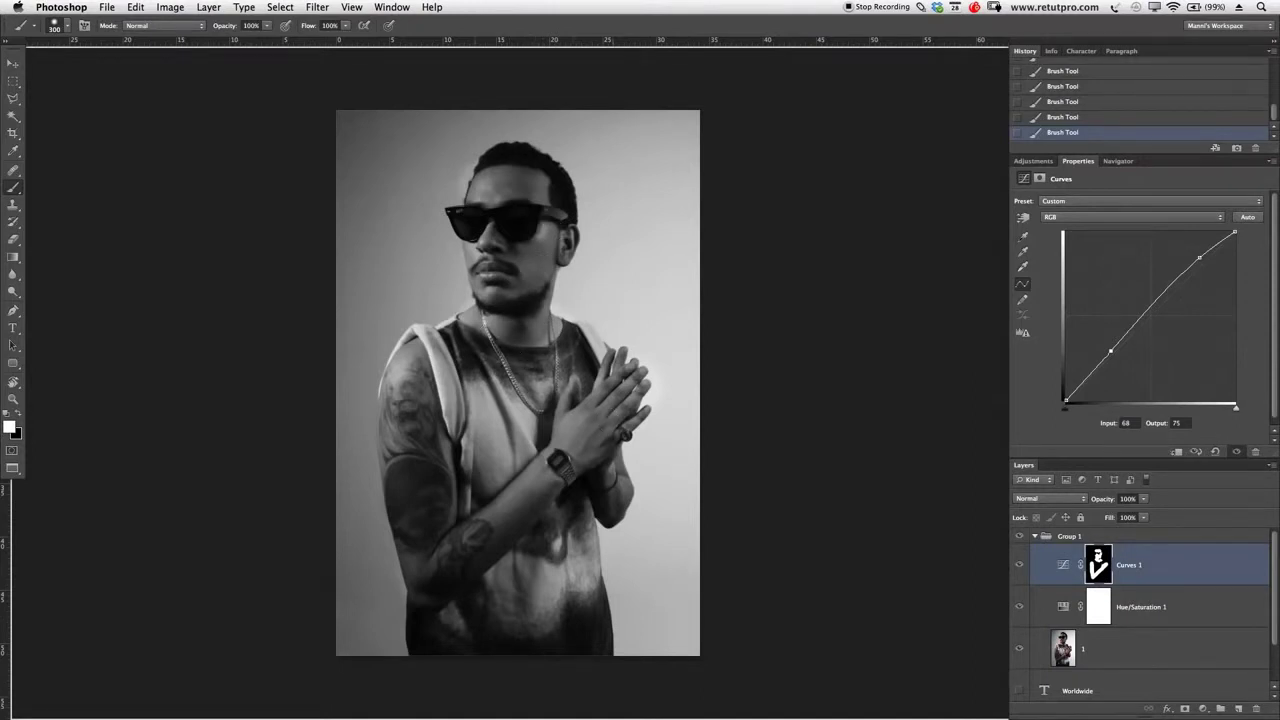
key("bracketright")
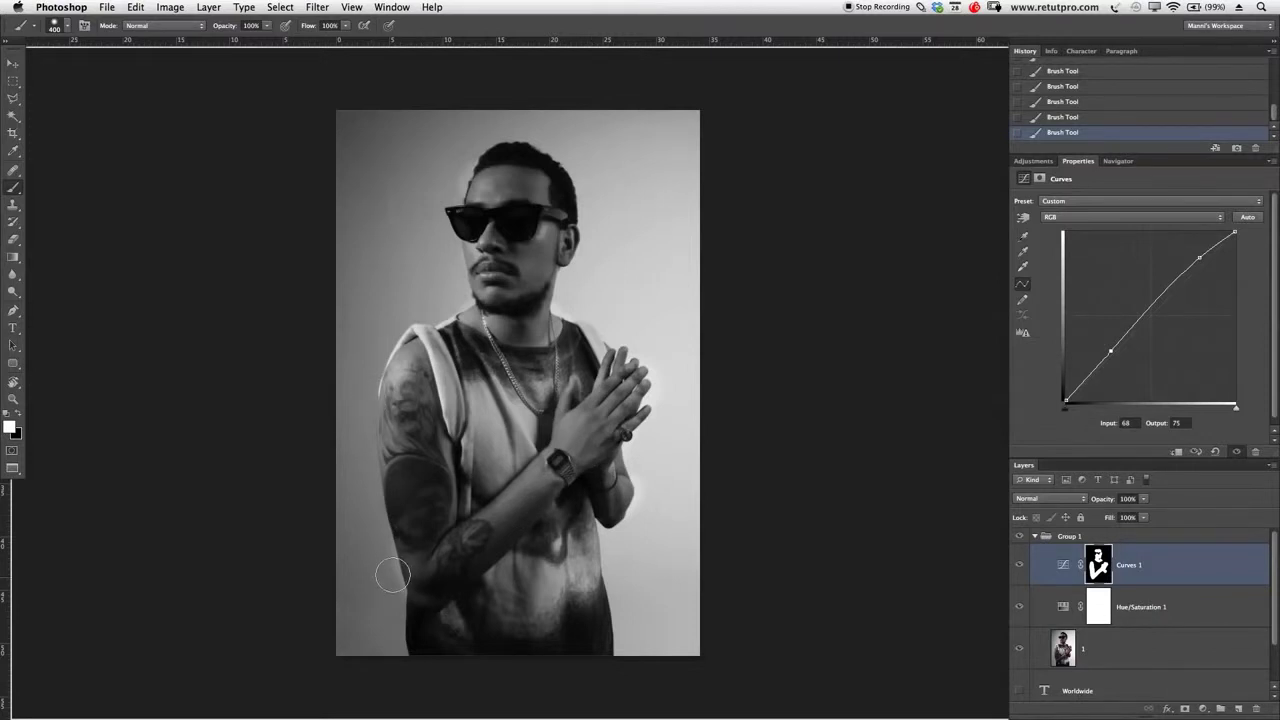
key("x")
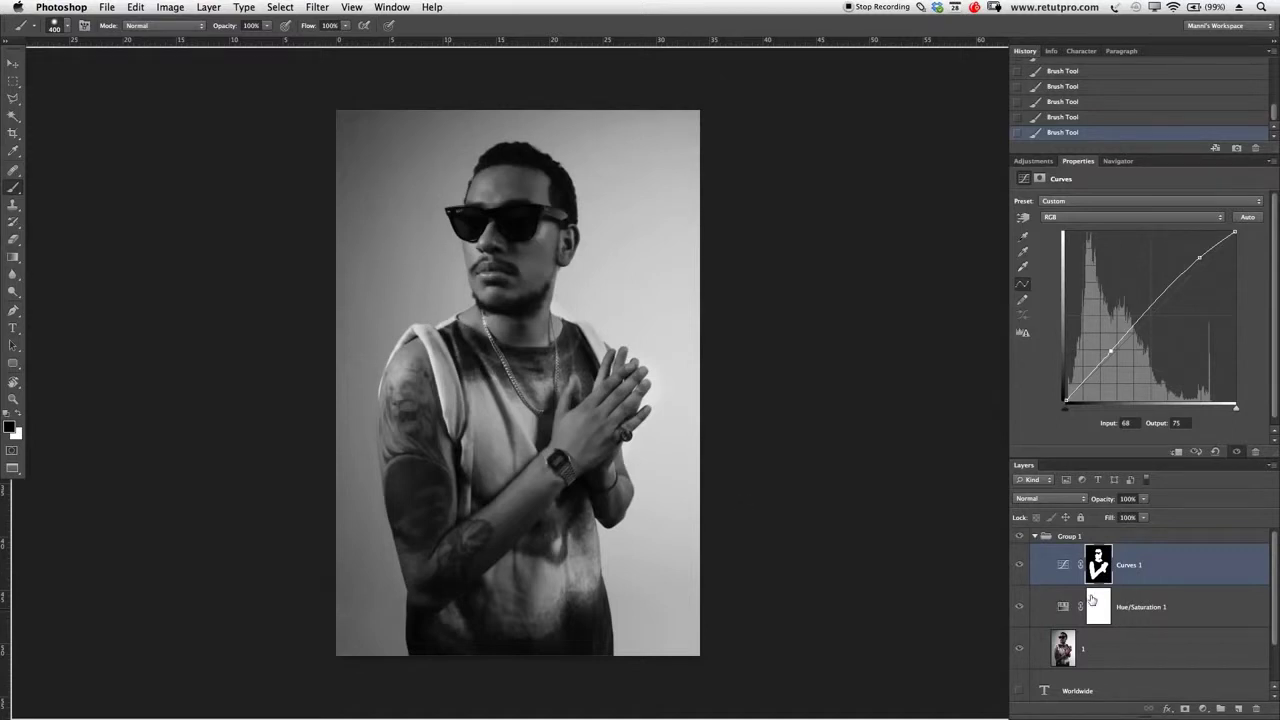
left_click(1019, 566)
left_click(1021, 566)
left_click(1019, 567)
left_click(1020, 569)
Duplicate the Curves 1 layer with its mask and rename the copy as 2
key("super+j")
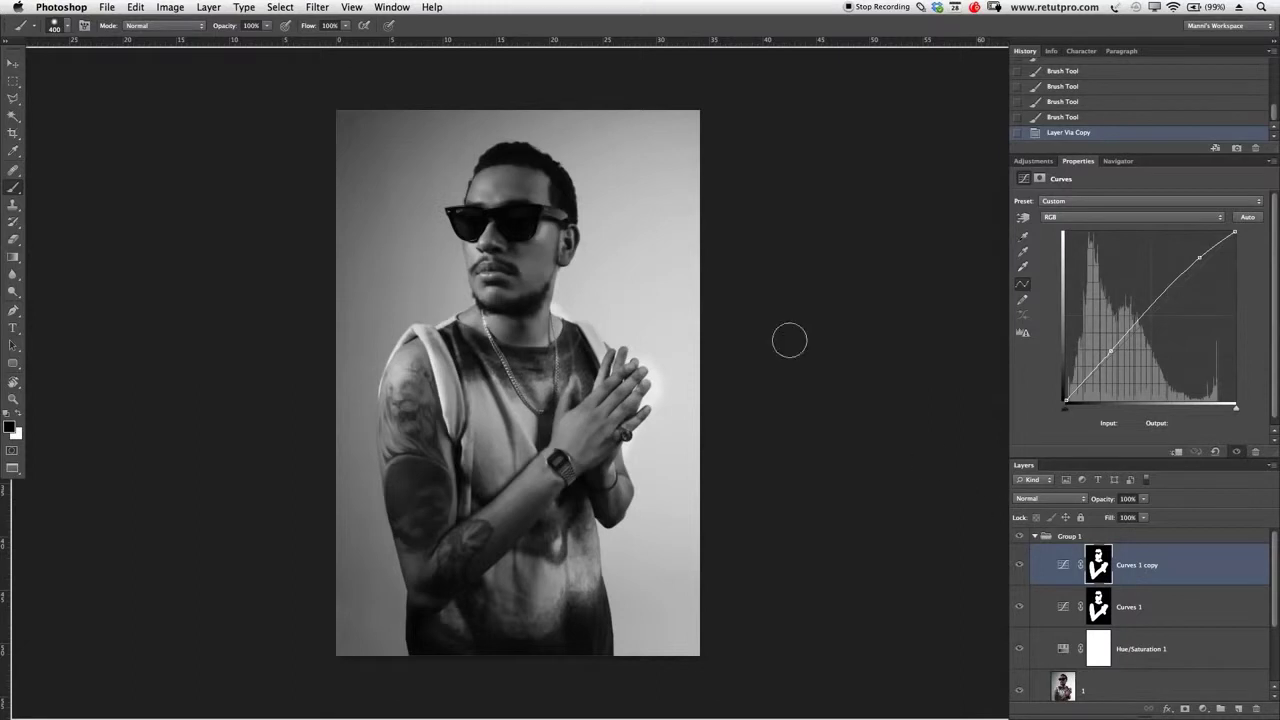
key("z")
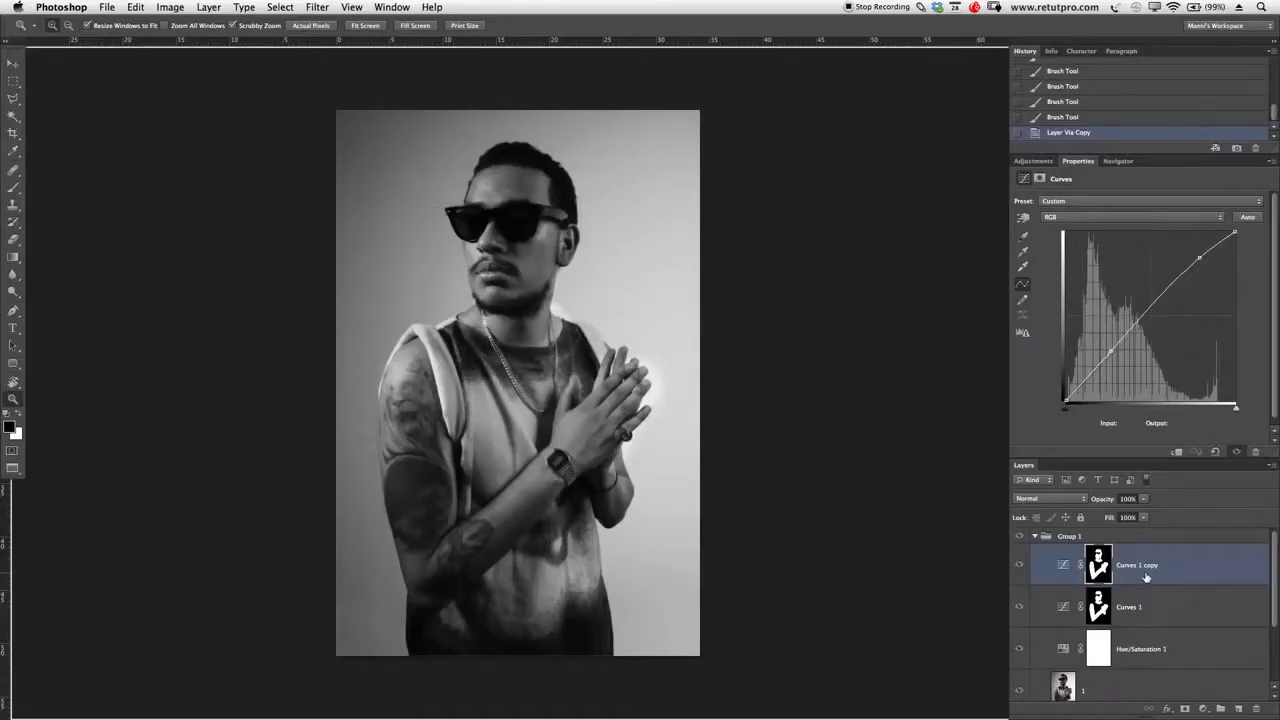
double_click(1140, 566)
type("D")
key("Return")
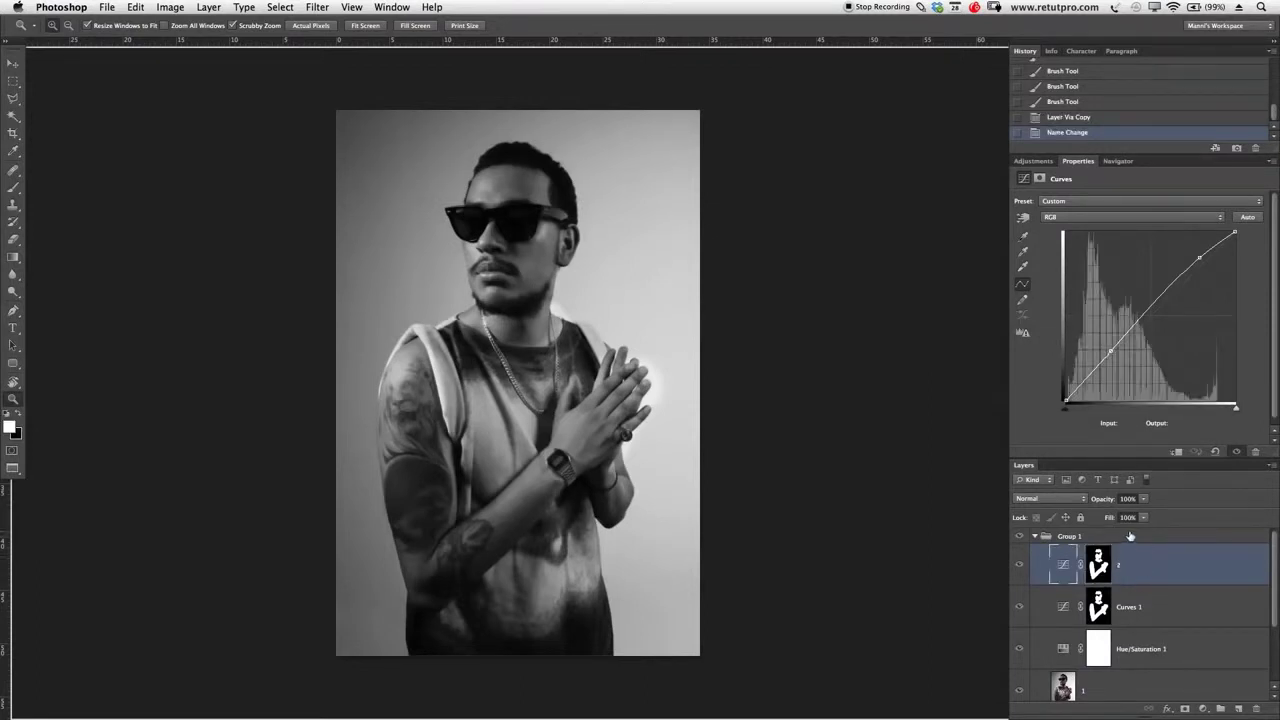
Lower the opacity of layer 2 to 50% and compare the image with that layer hidden and shown
left_click(1106, 500)
left_click_drag(1106, 503, 1081, 505)
left_click(1019, 566)
left_click(1019, 567)
left_click(1019, 567)
left_click(1019, 567)
left_click(1019, 567)
left_click(1019, 567)
left_click(1019, 567)
left_click(1019, 567)
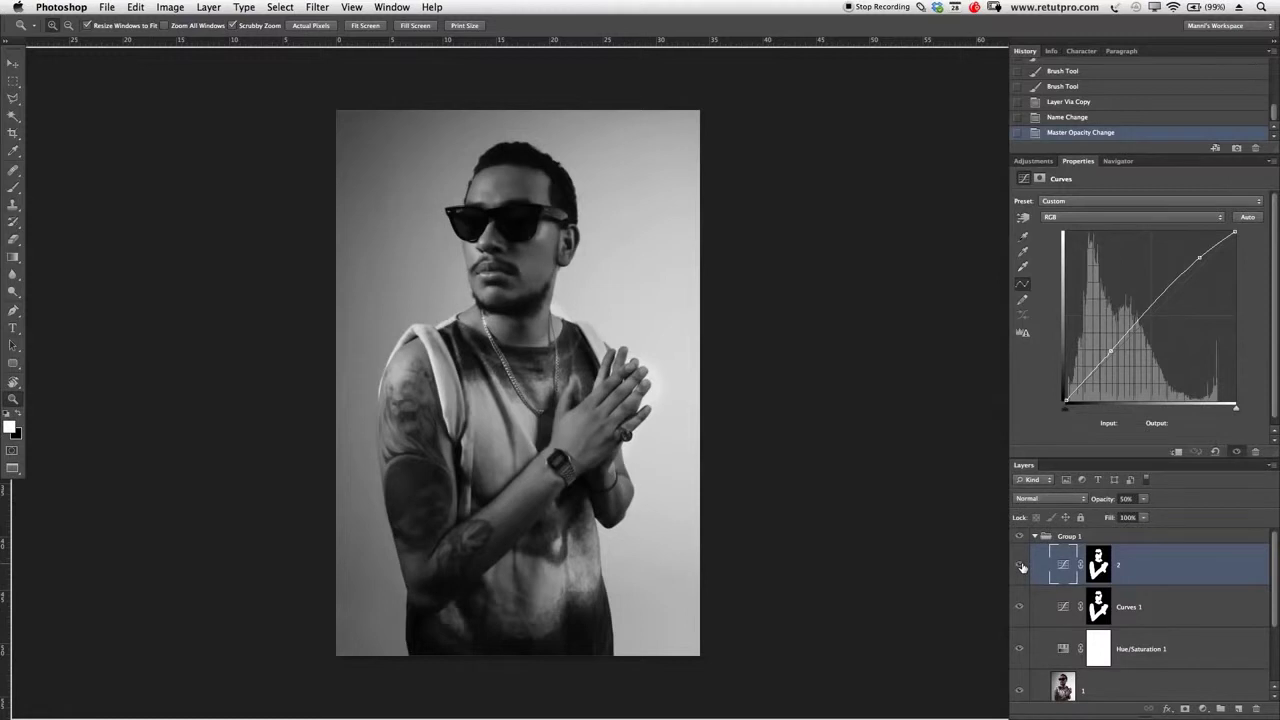
left_click(1019, 567)
left_click(1019, 567)
Stamp all visible layers into a new layer at the top of Group 1 and rename it Main
left_click_drag(1152, 458, 1153, 320)
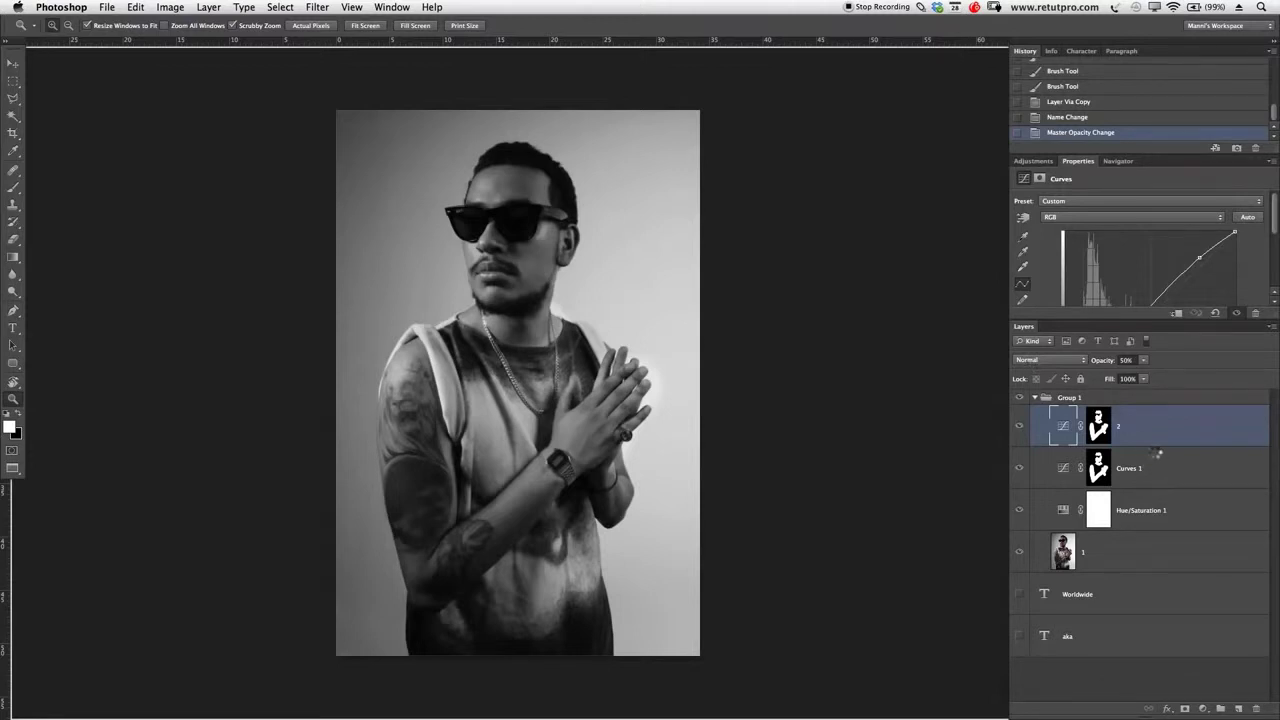
key("super+alt+shift+e")
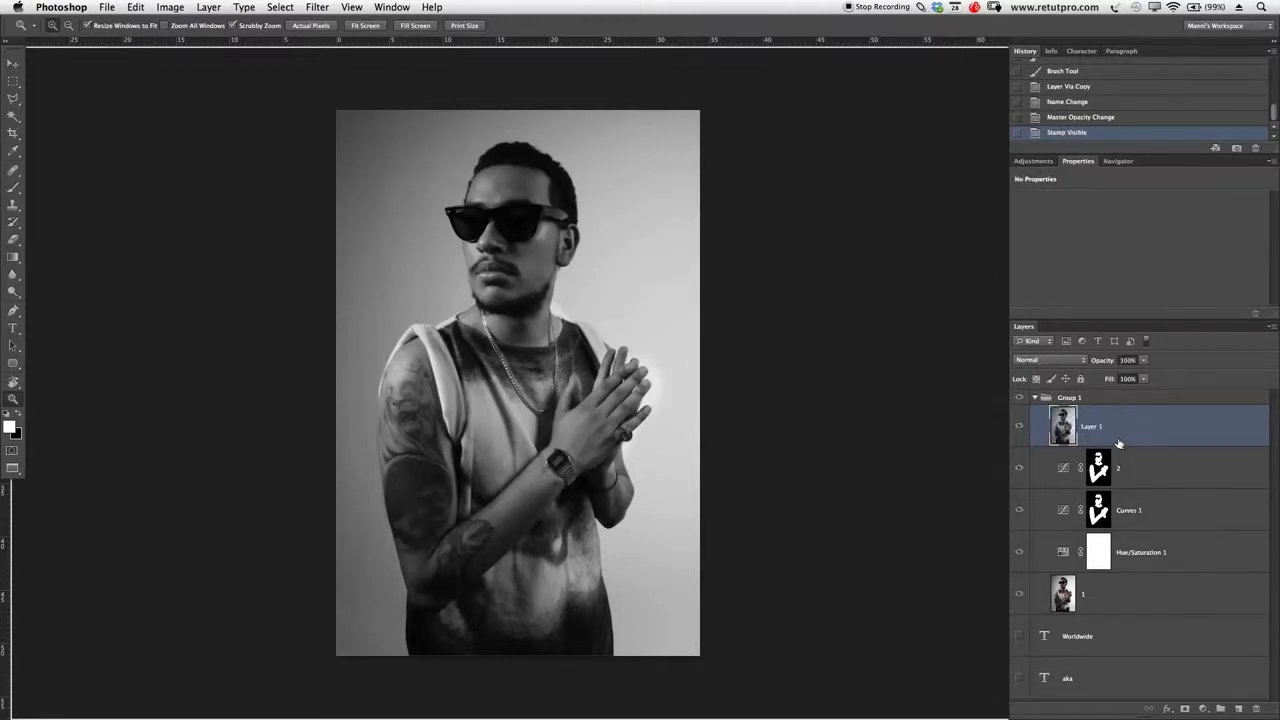
double_click(1099, 430)
key("BackSpace")
type("Main")
key("Return")
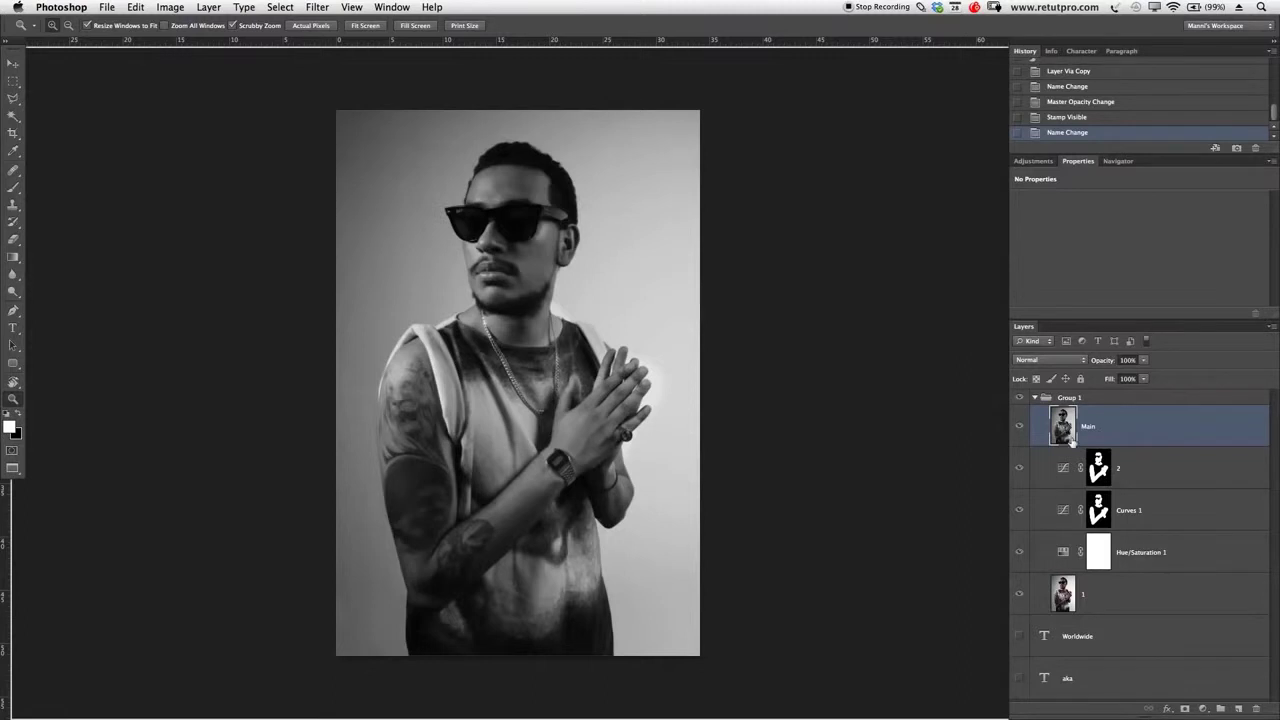
Open the Nik Software Color Efex Pro 4 filter for the Main layer and reposition its window
left_click(322, 7)
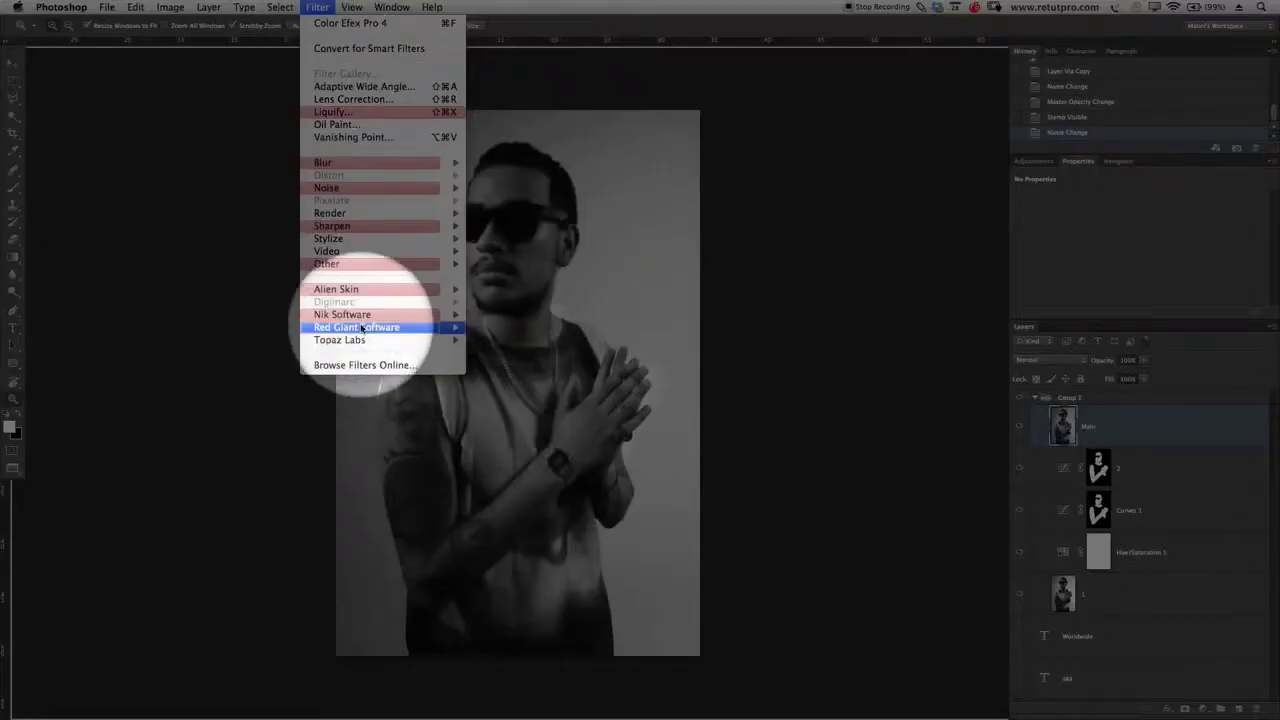
mouse_move(405, 314)
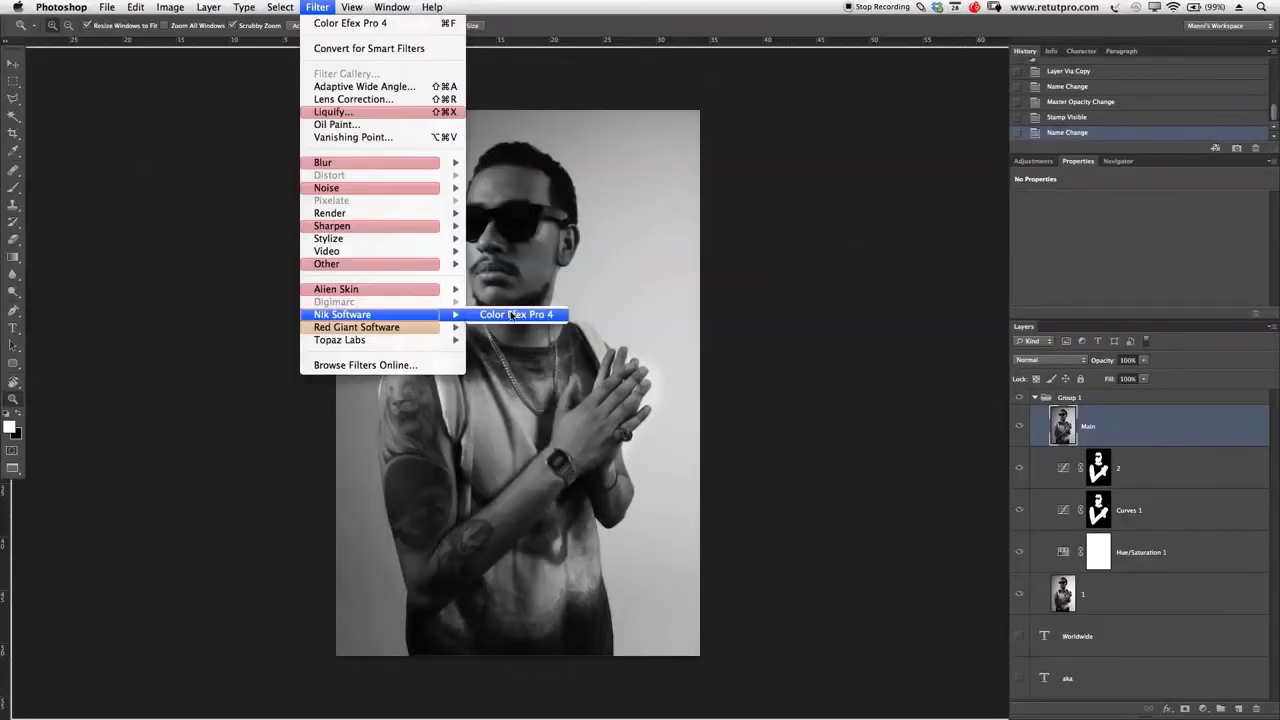
left_click(511, 315)
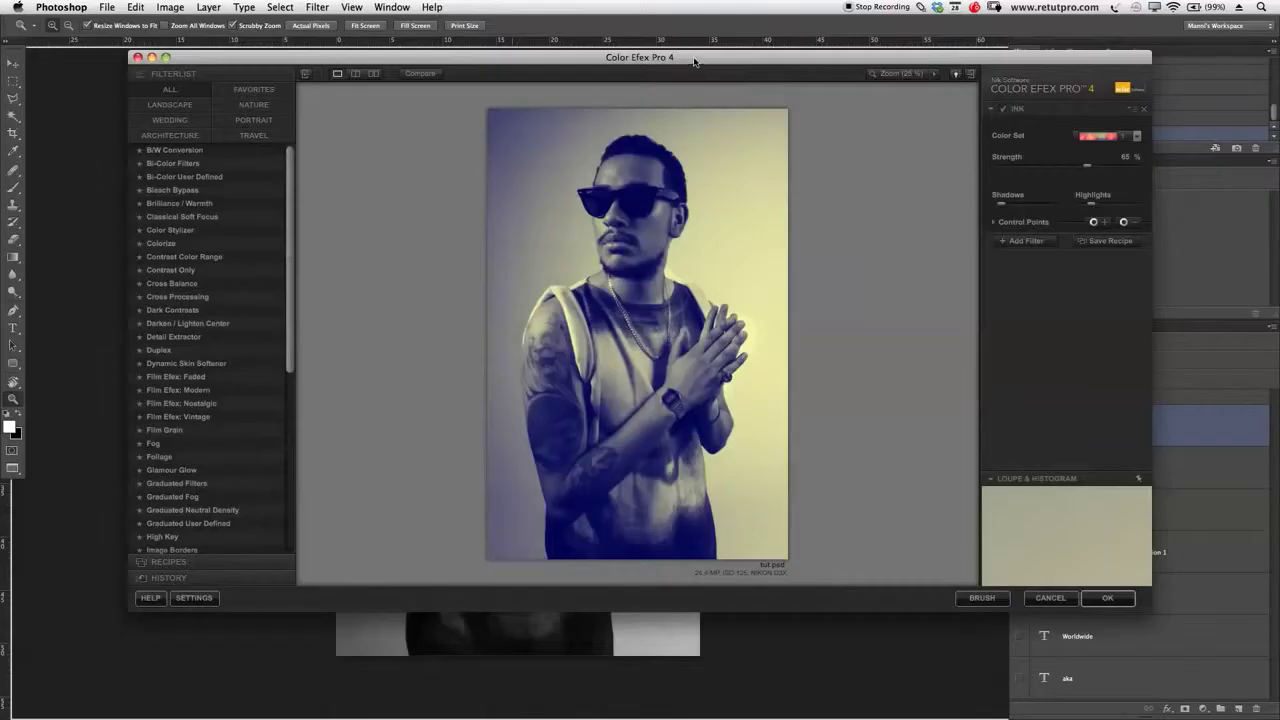
left_click_drag(700, 57, 631, 61)
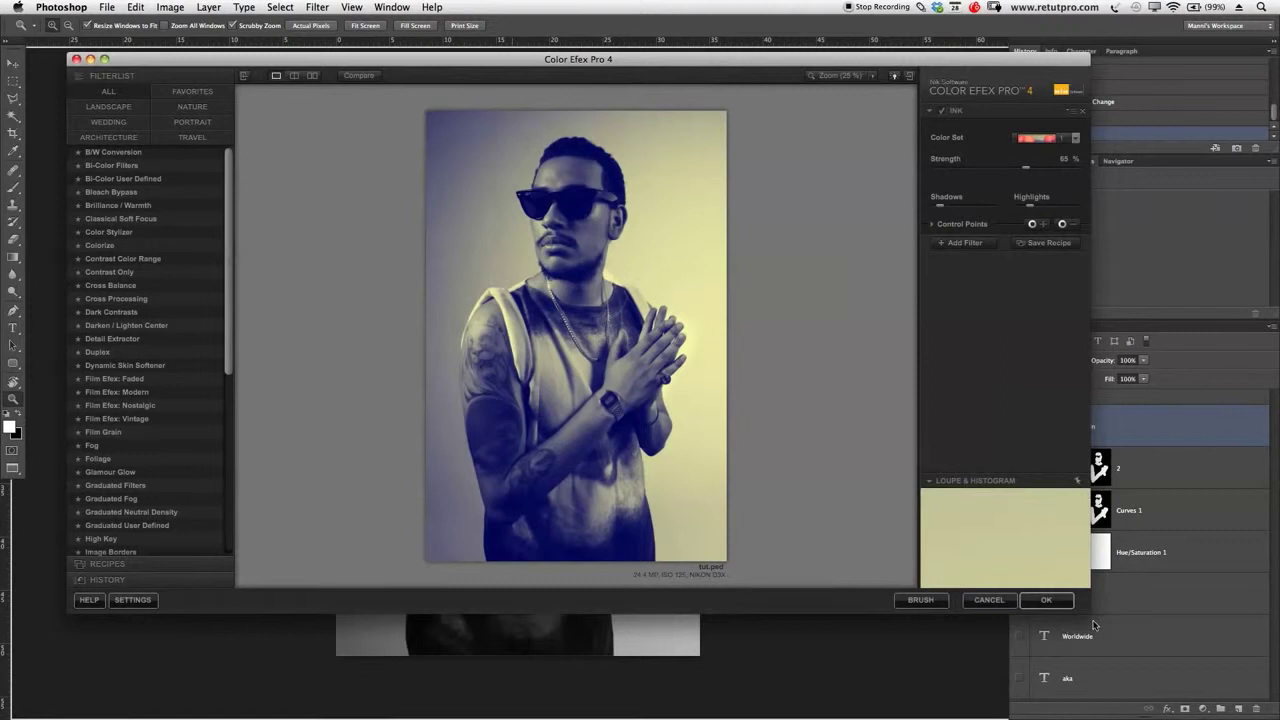
Enlarge the Color Efex Pro 4 window and set the Ink filter's Color Set to 5
left_click_drag(1090, 614, 1142, 651)
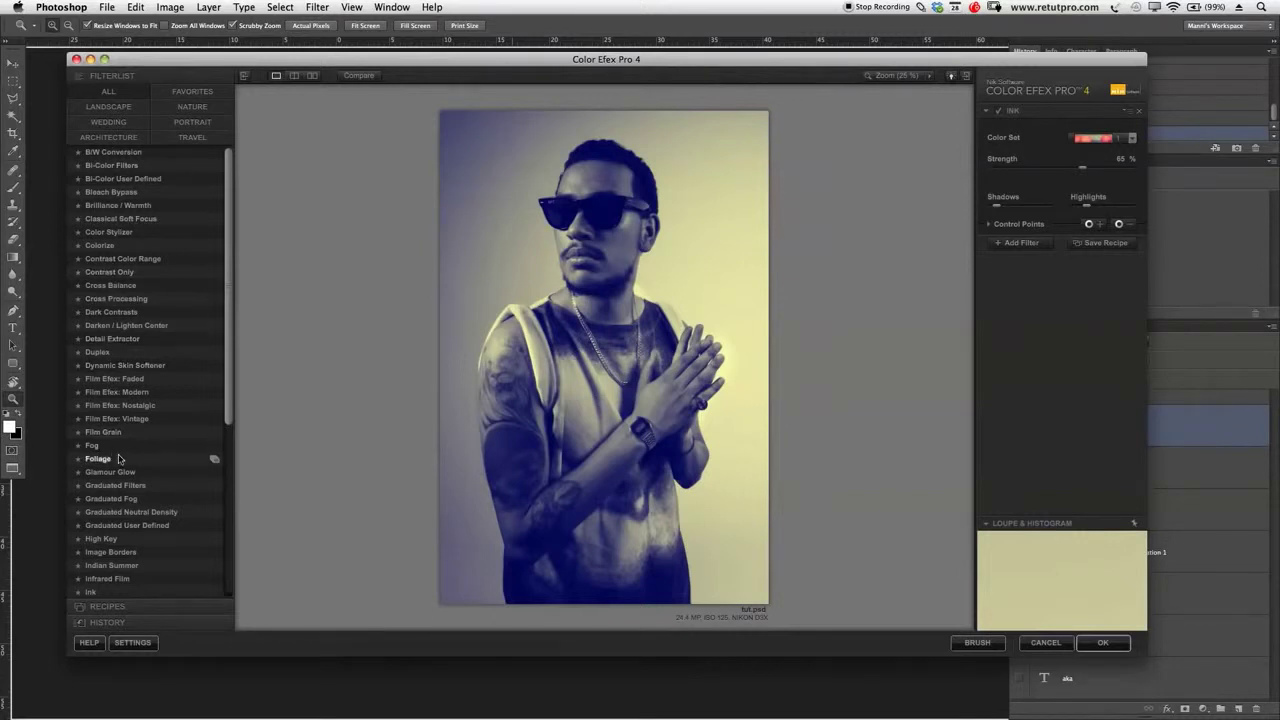
left_click_drag(228, 334, 227, 445)
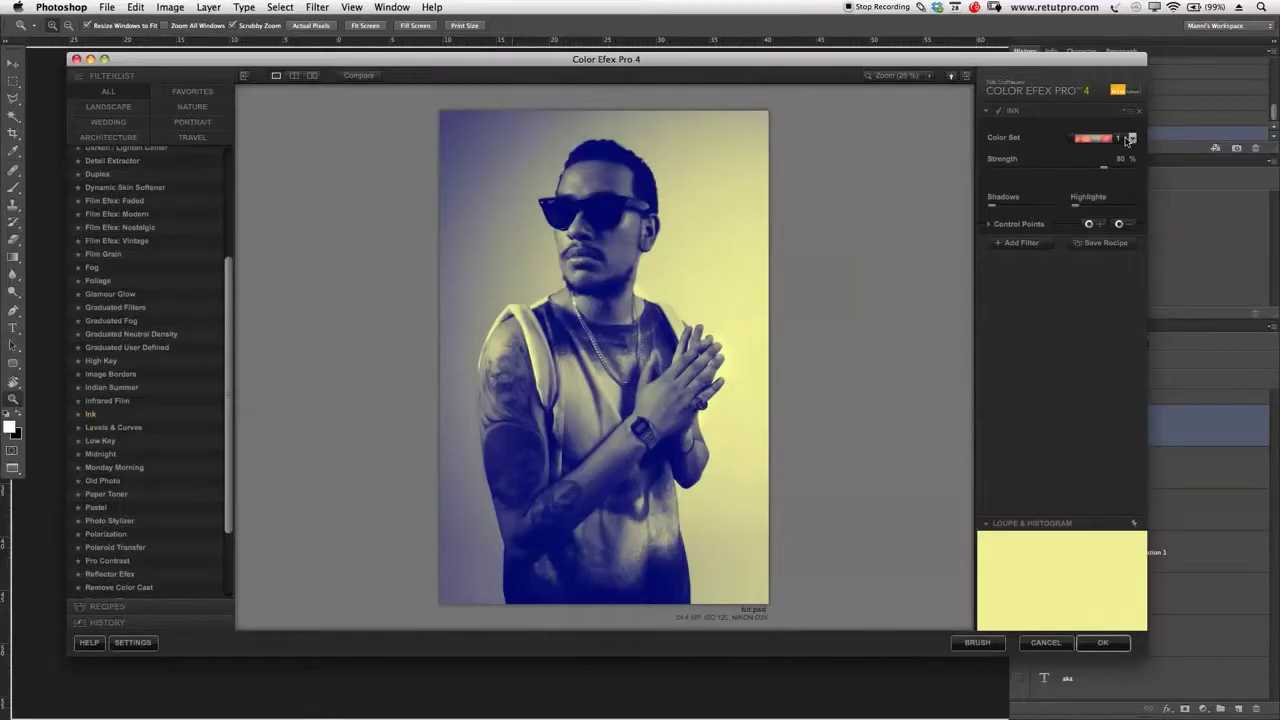
left_click(1130, 138)
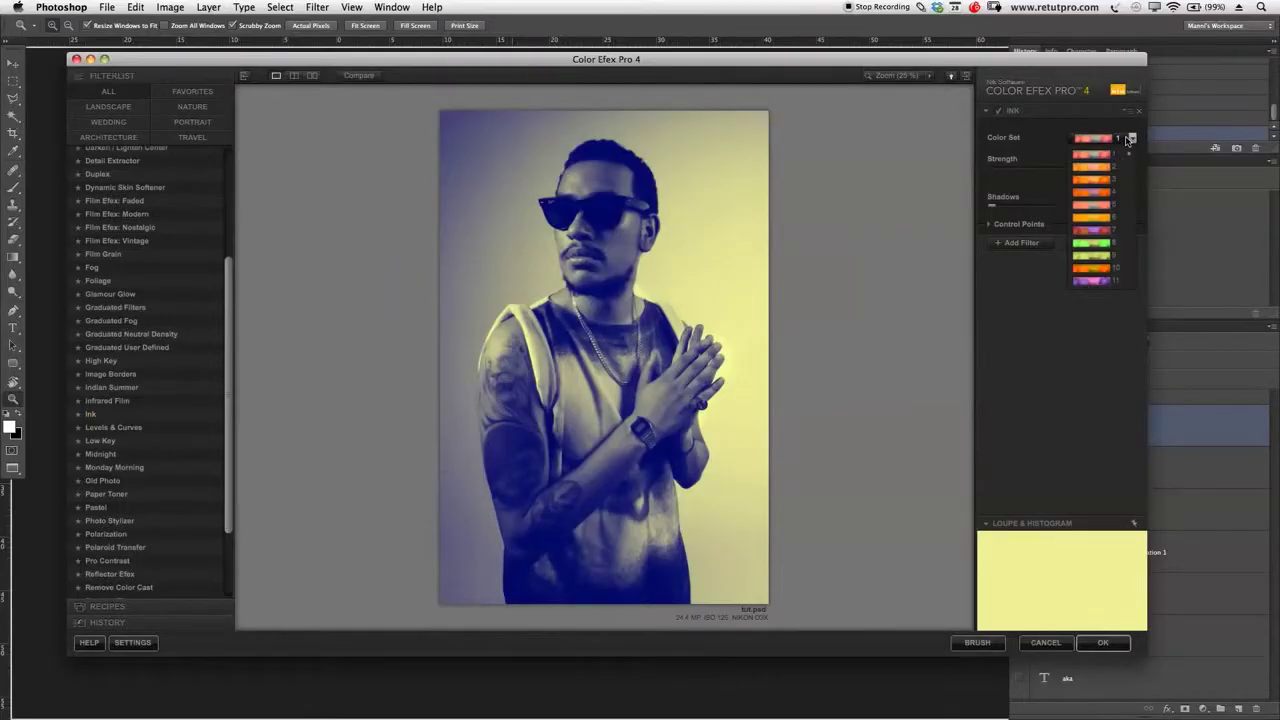
left_click(1107, 166)
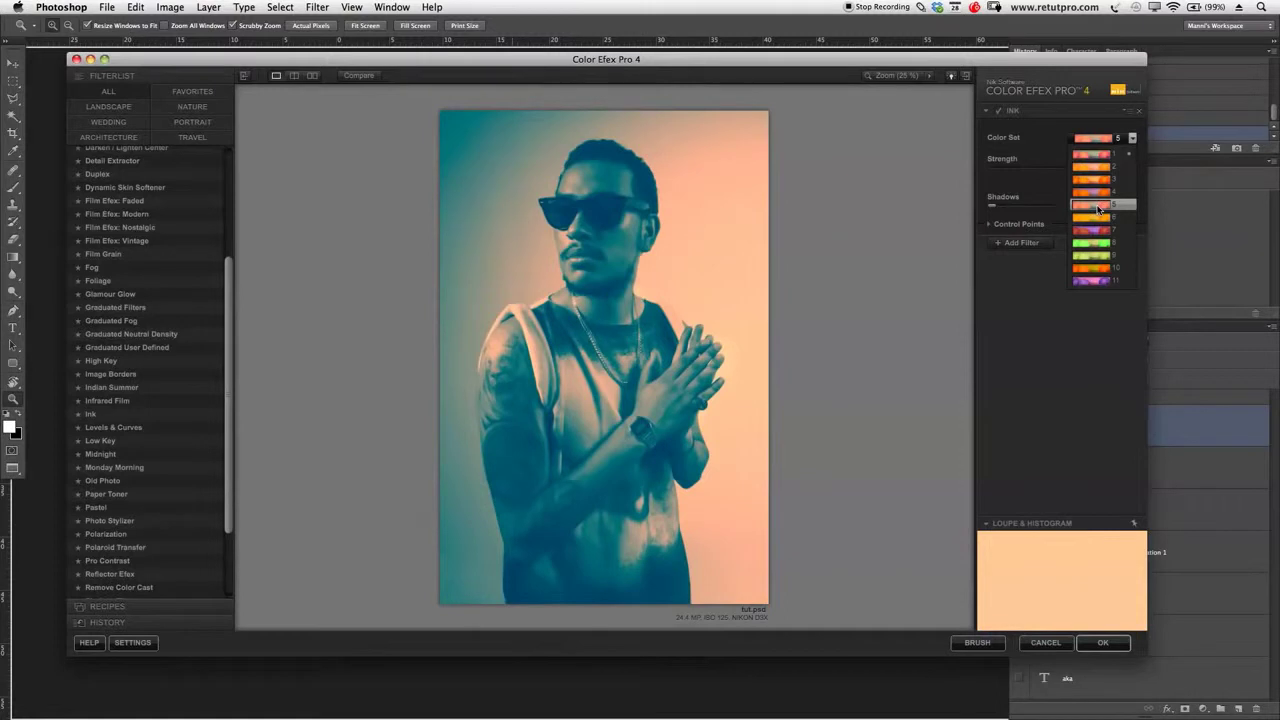
left_click(1099, 208)
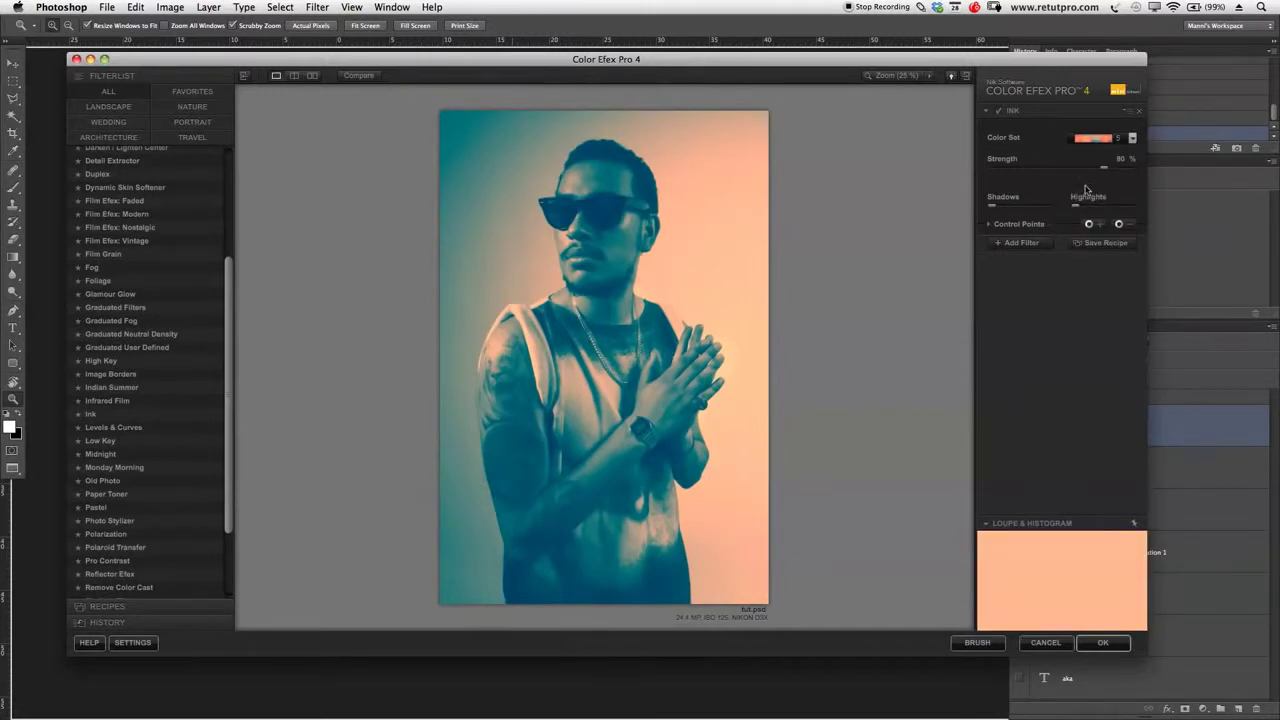
Lower the Ink filter's strength to about 48%, fine-tune its shadows and highlights, and apply the filter
left_click_drag(1104, 166, 1068, 168)
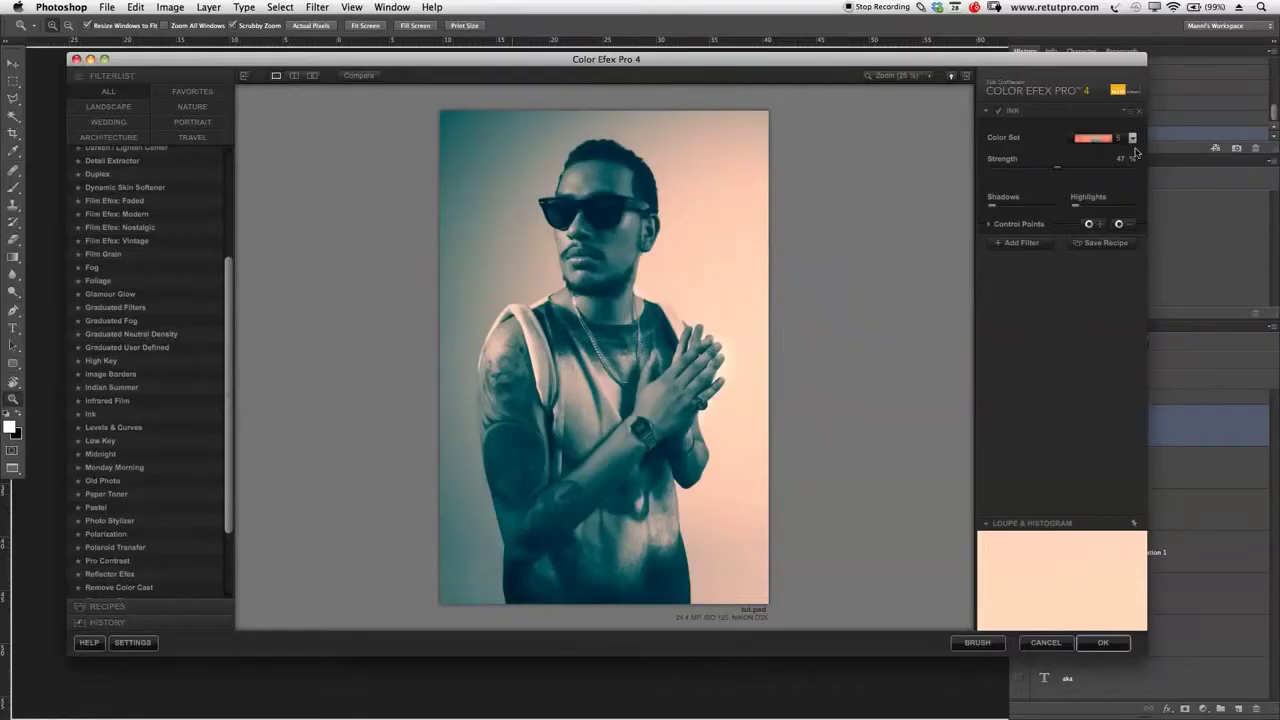
left_click_drag(1057, 168, 1060, 177)
left_click(1108, 162)
left_click(1203, 478)
mouse_move(1080, 209)
left_mouse_down()
mouse_move(1118, 212)
mouse_move(1064, 212)
mouse_move(1130, 215)
mouse_move(1099, 217)
left_mouse_up()
mouse_move(996, 210)
left_mouse_down()
mouse_move(1040, 214)
mouse_move(977, 210)
left_mouse_up()
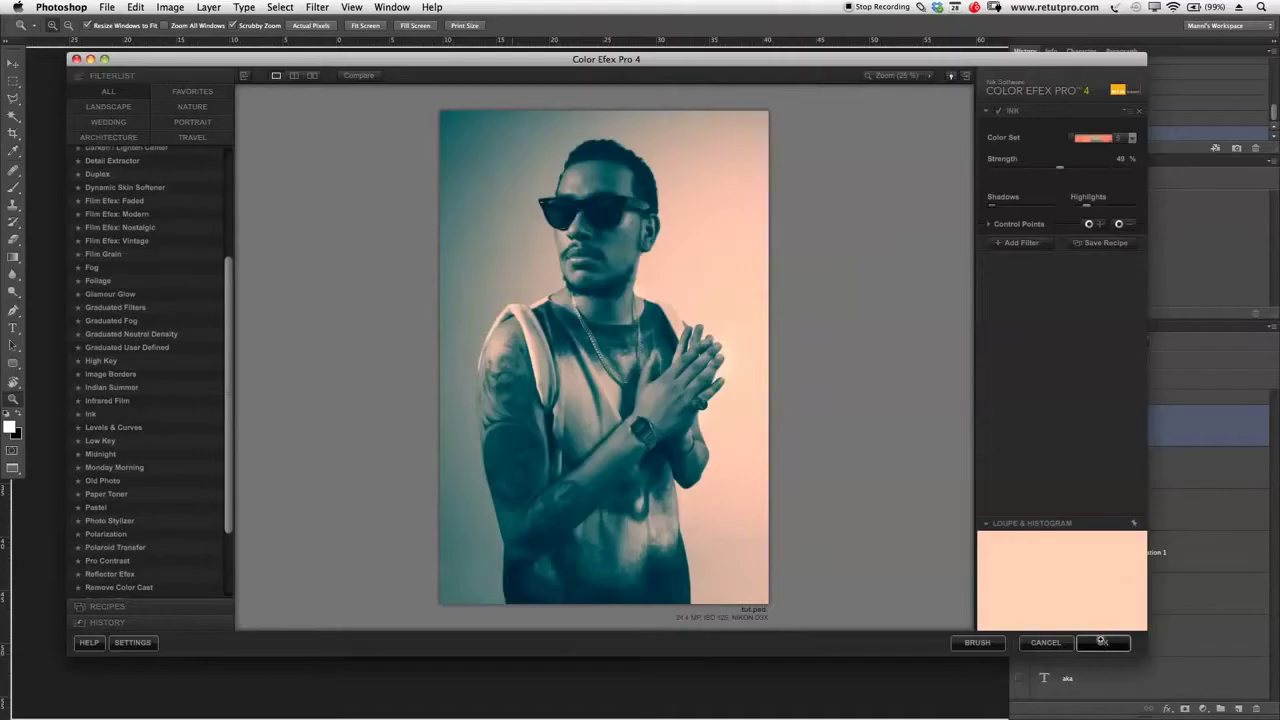
left_click(1101, 641)
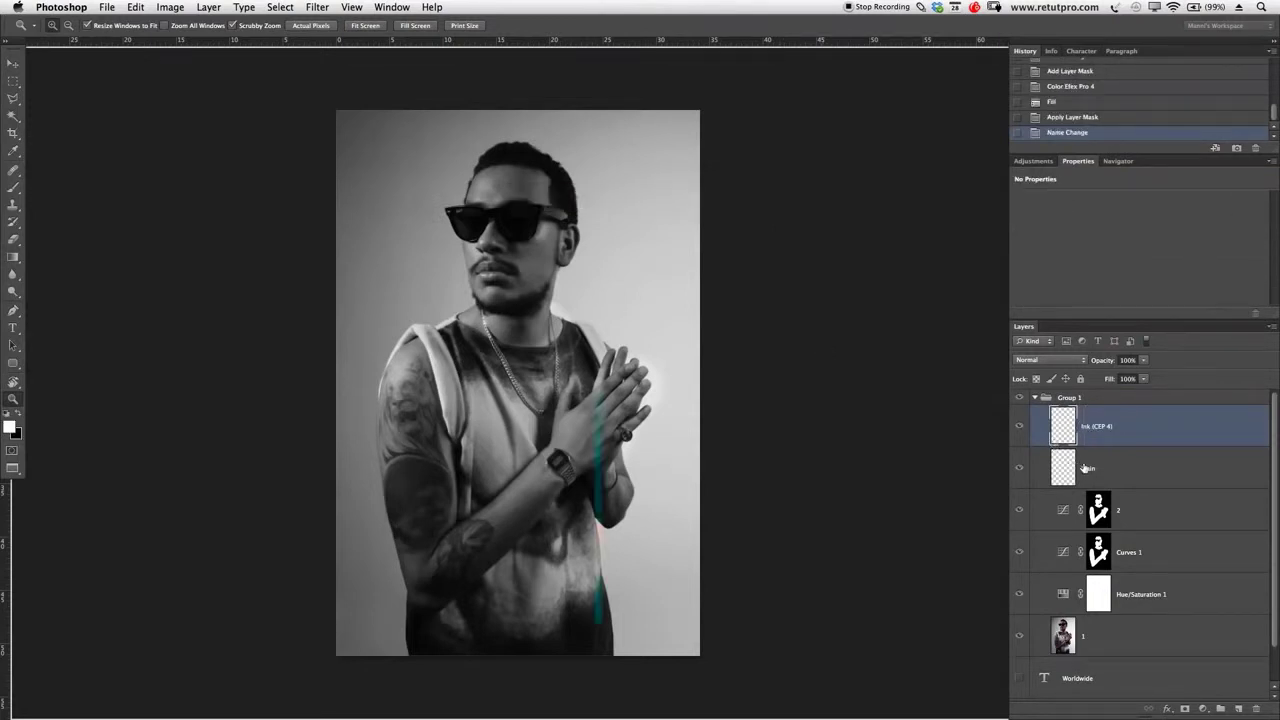
Delete the Main layer from Group 1
left_click(1100, 469)
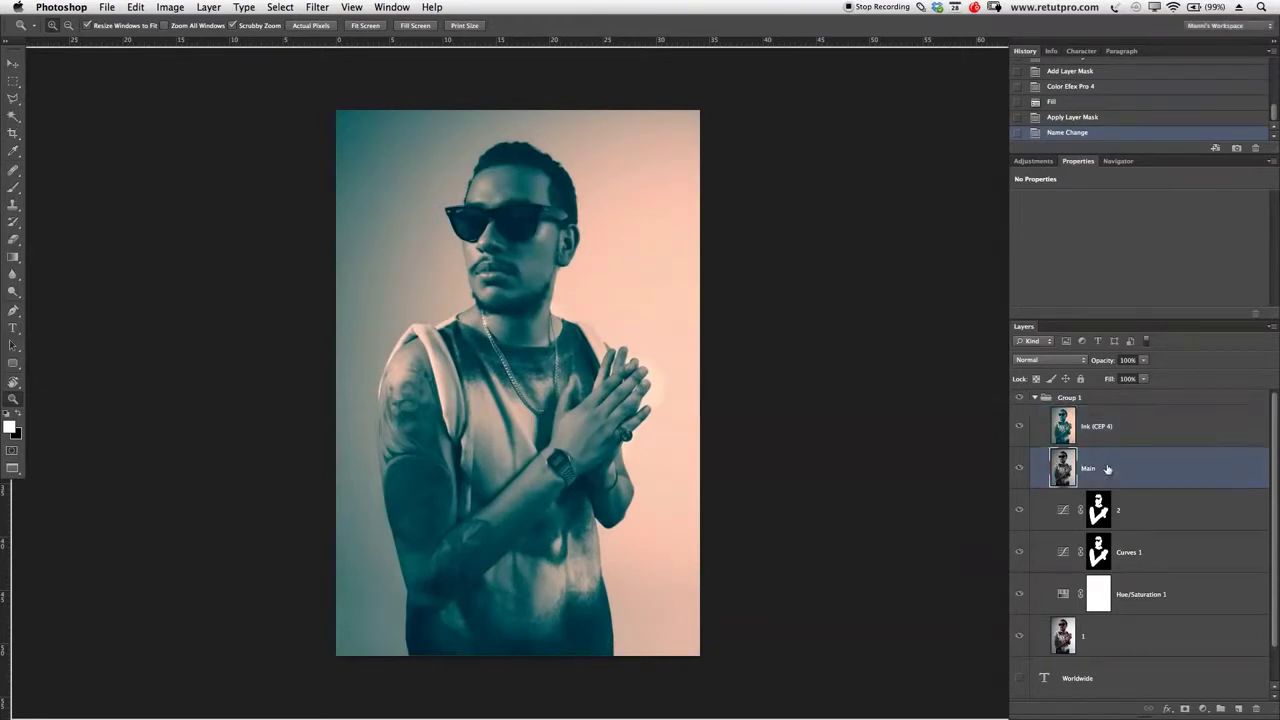
key("Delete")
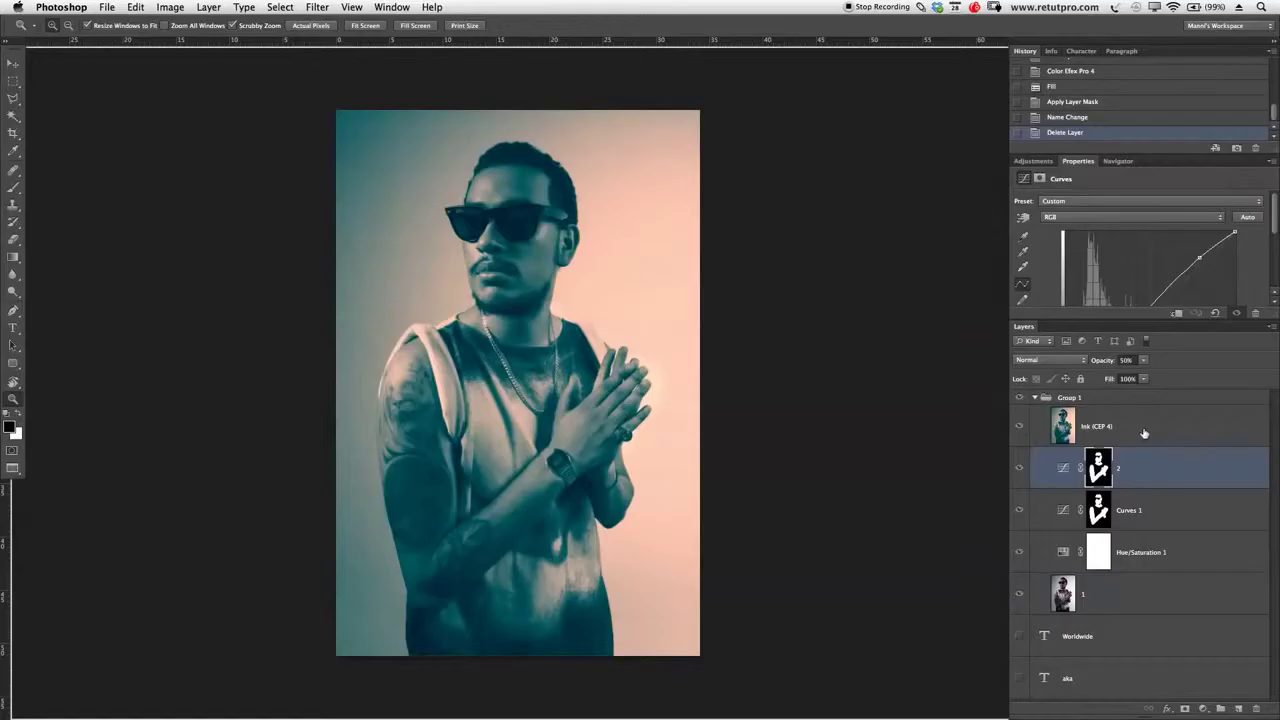
Duplicate the Ink (CEP 4) layer and rename the copy Flare
left_click(1143, 430)
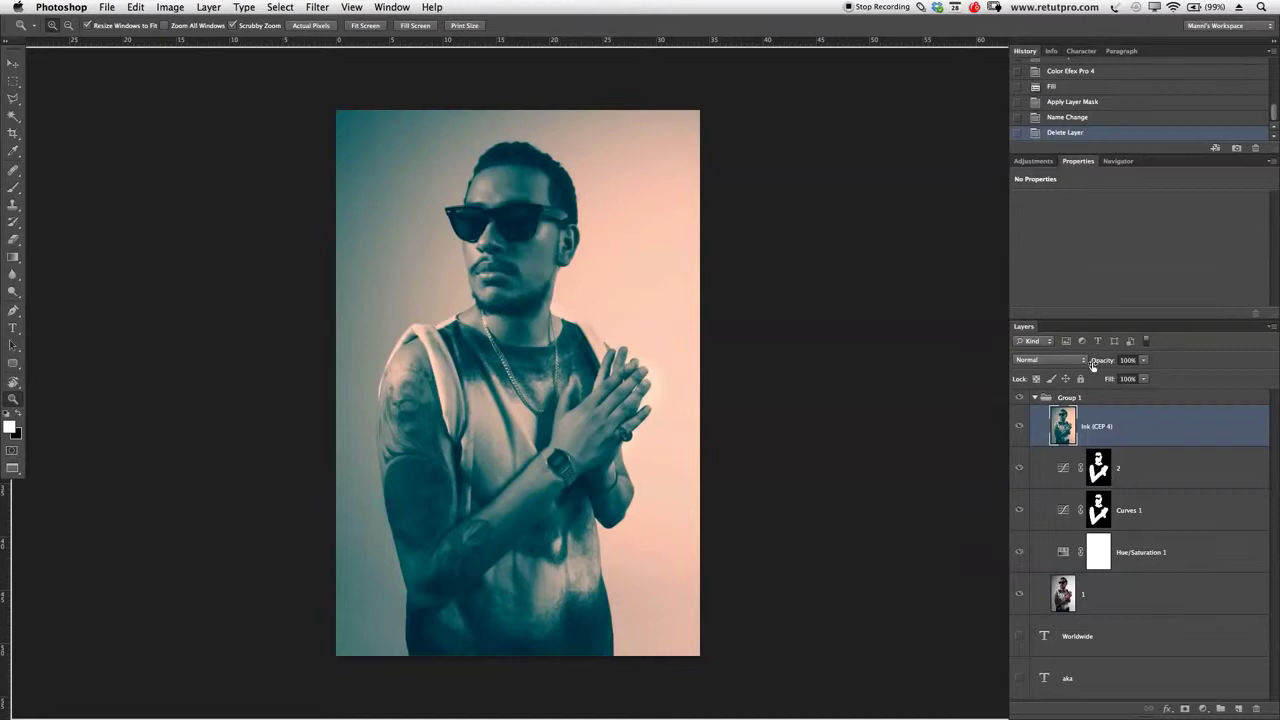
key("ctrl+j")
double_click(1119, 426)
type("Ilare")
key("Return")
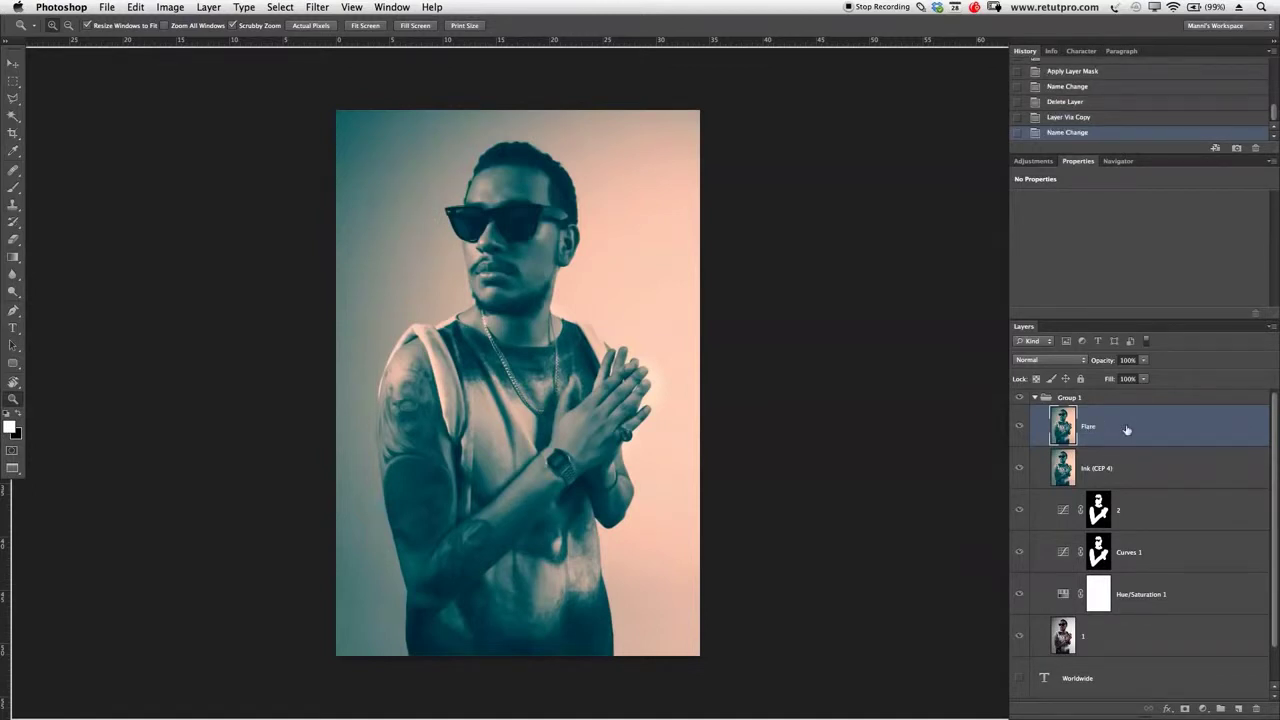
Open the Red Giant Knoll Light Factory filter for the Flare layer and choose the Sunset preset
left_click(316, 5)
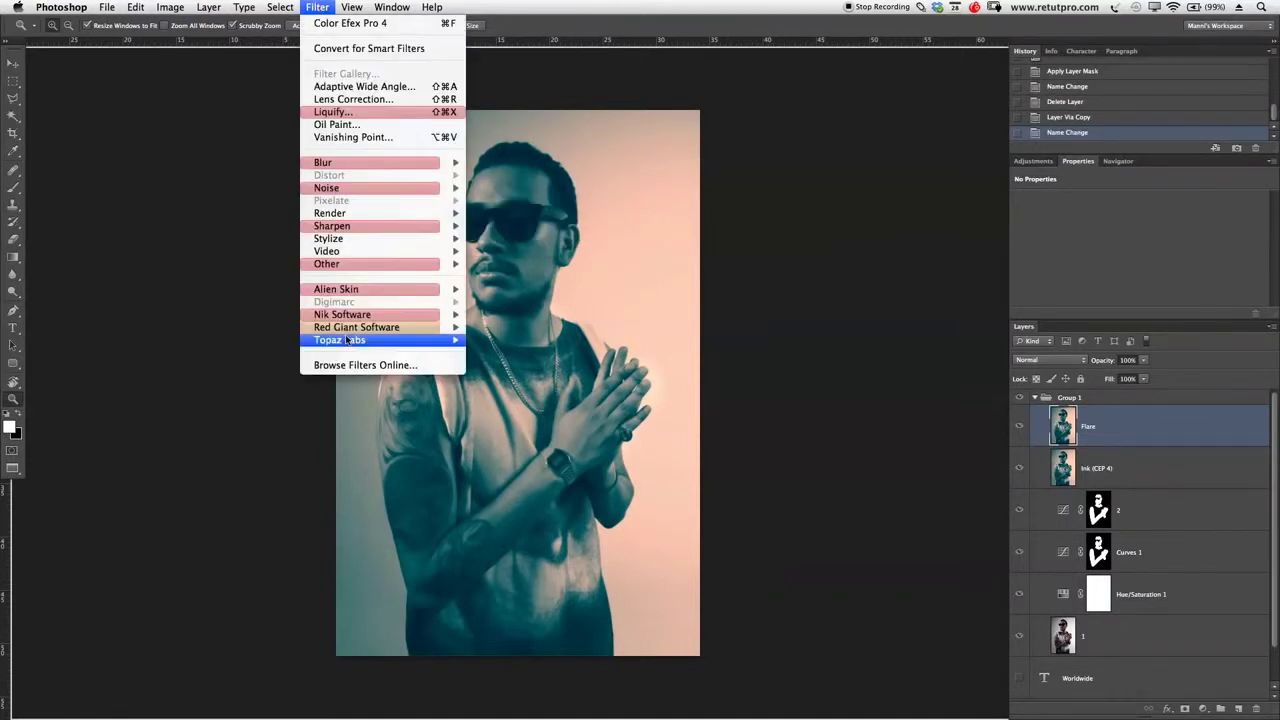
mouse_move(348, 330)
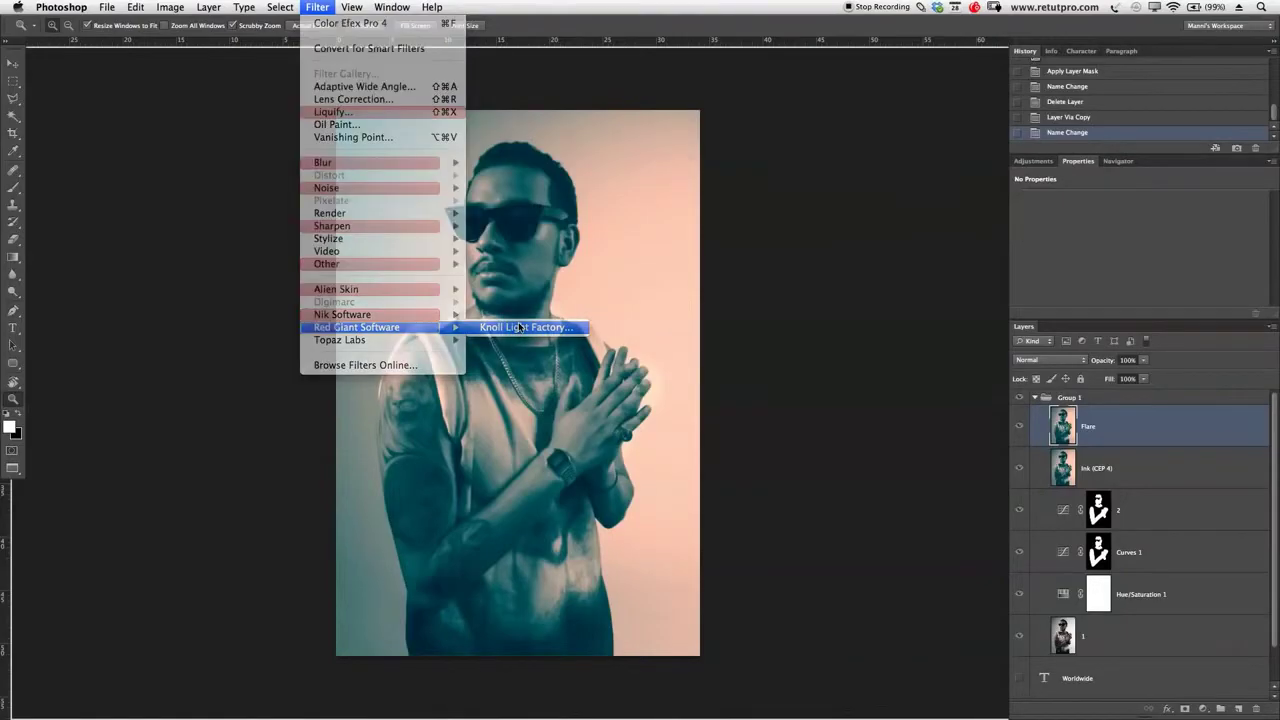
left_click(519, 327)
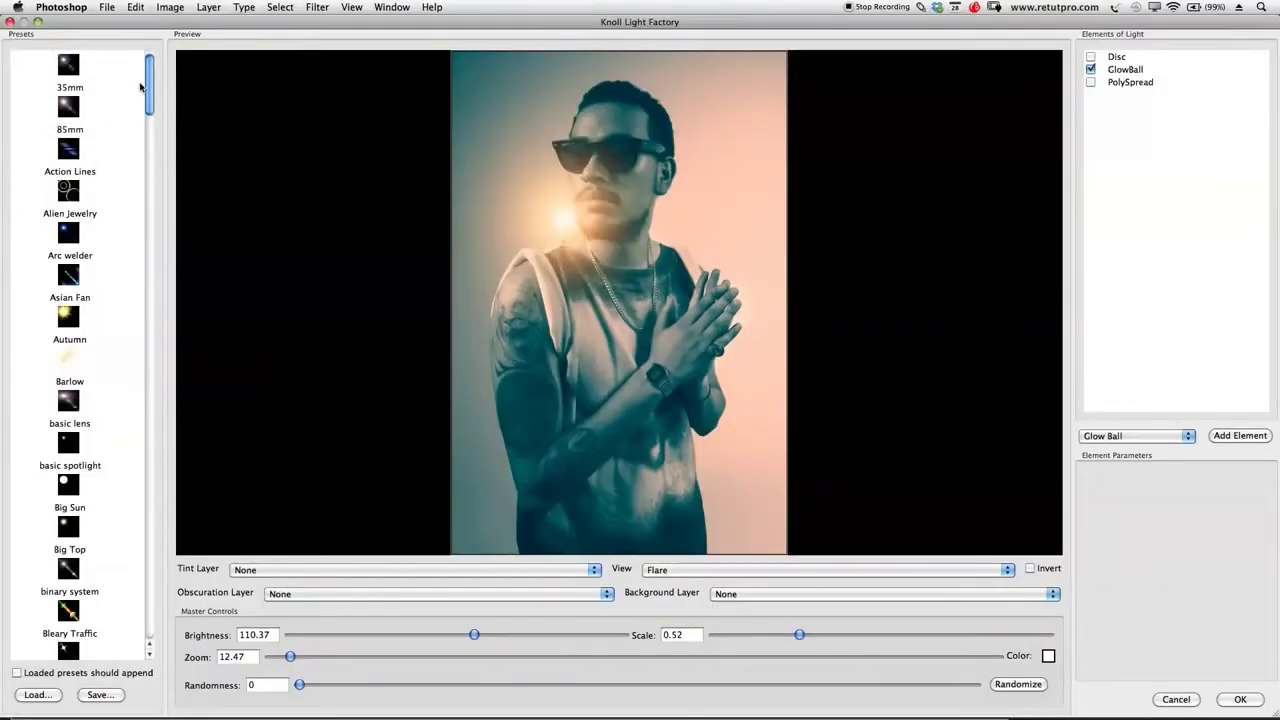
left_click_drag(148, 82, 125, 541)
scroll(125, 541, "down", 10)
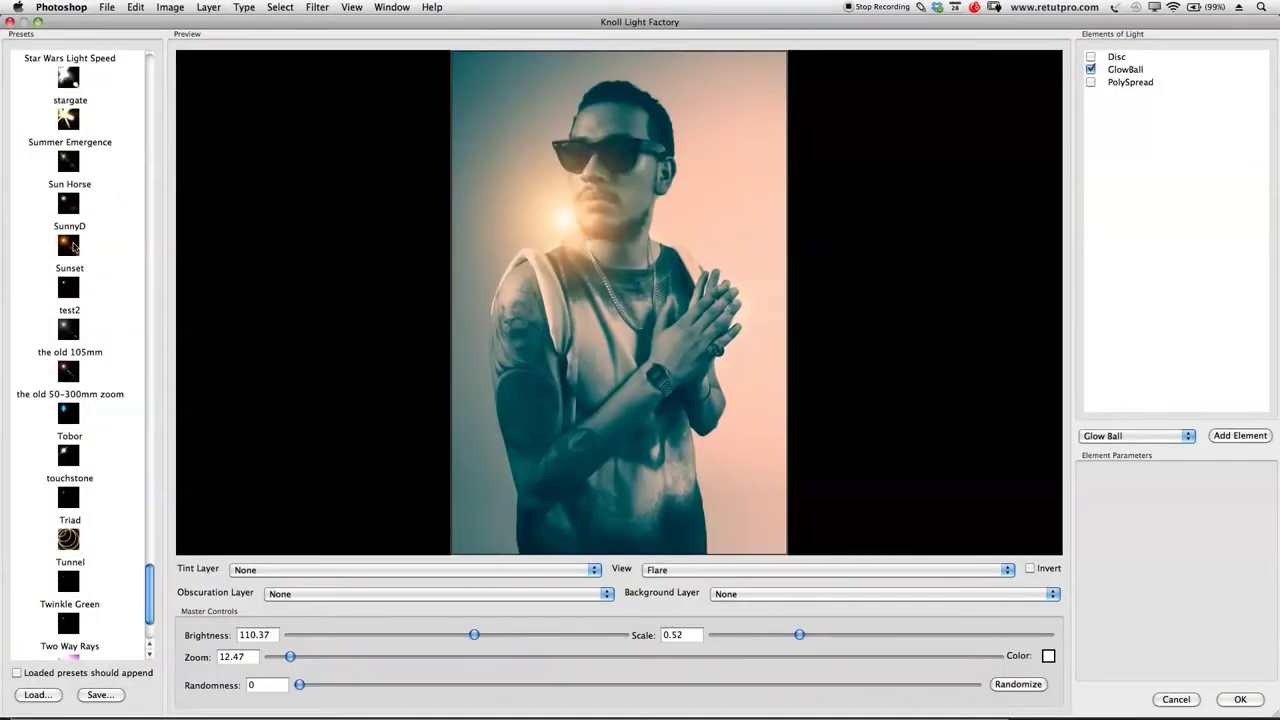
left_click(73, 246)
Move the flare onto the subject's chest and enable the Disc and PolySpread elements
left_click_drag(564, 224, 666, 353)
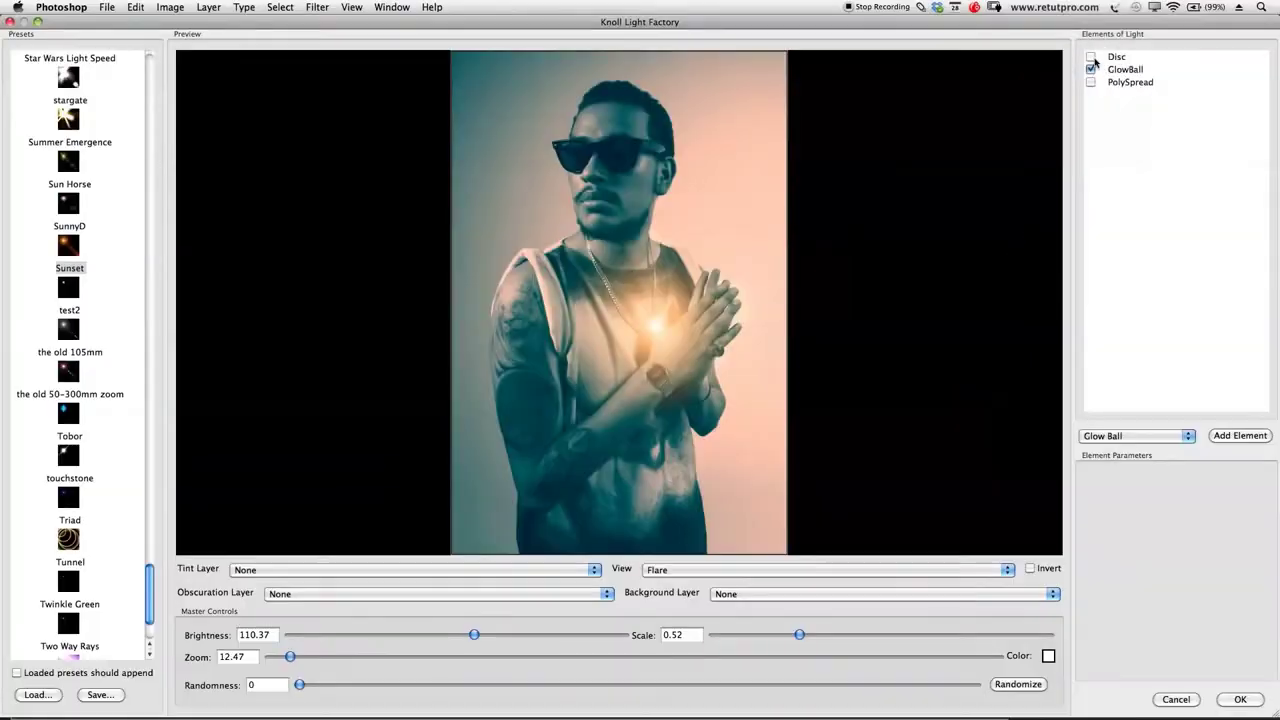
left_click(1091, 57)
left_click(1091, 83)
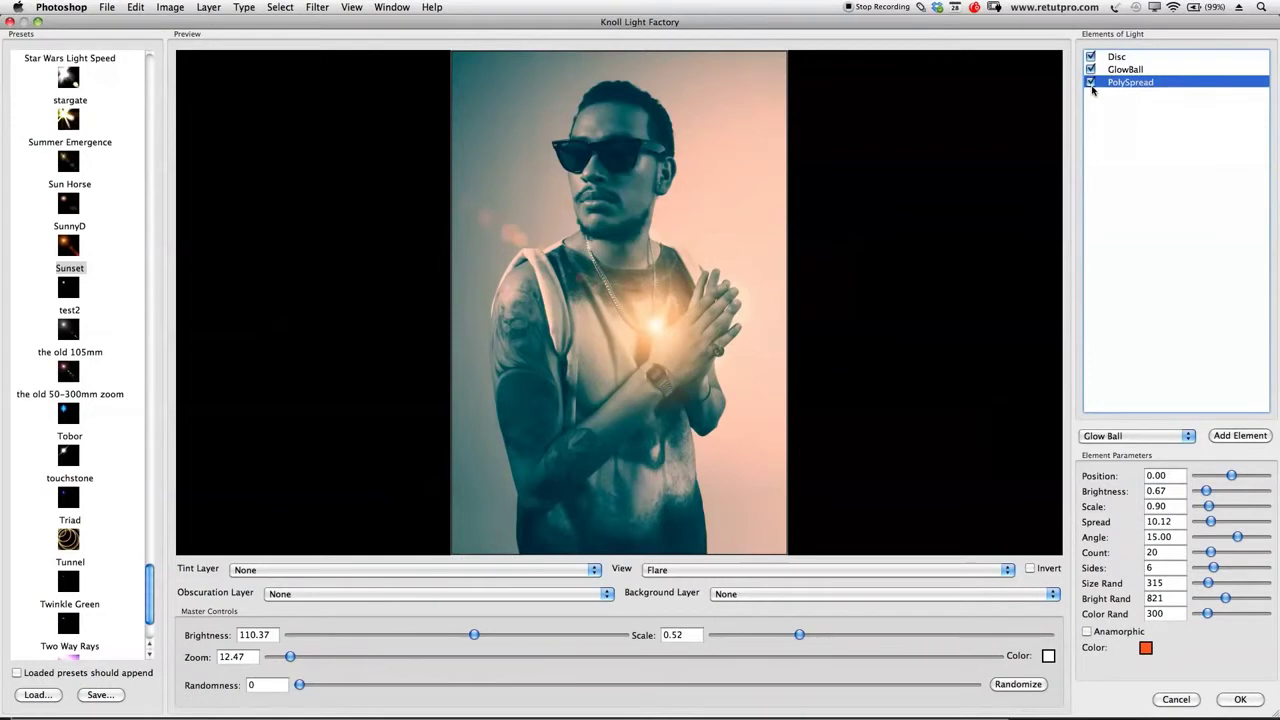
left_click_drag(660, 322, 652, 292)
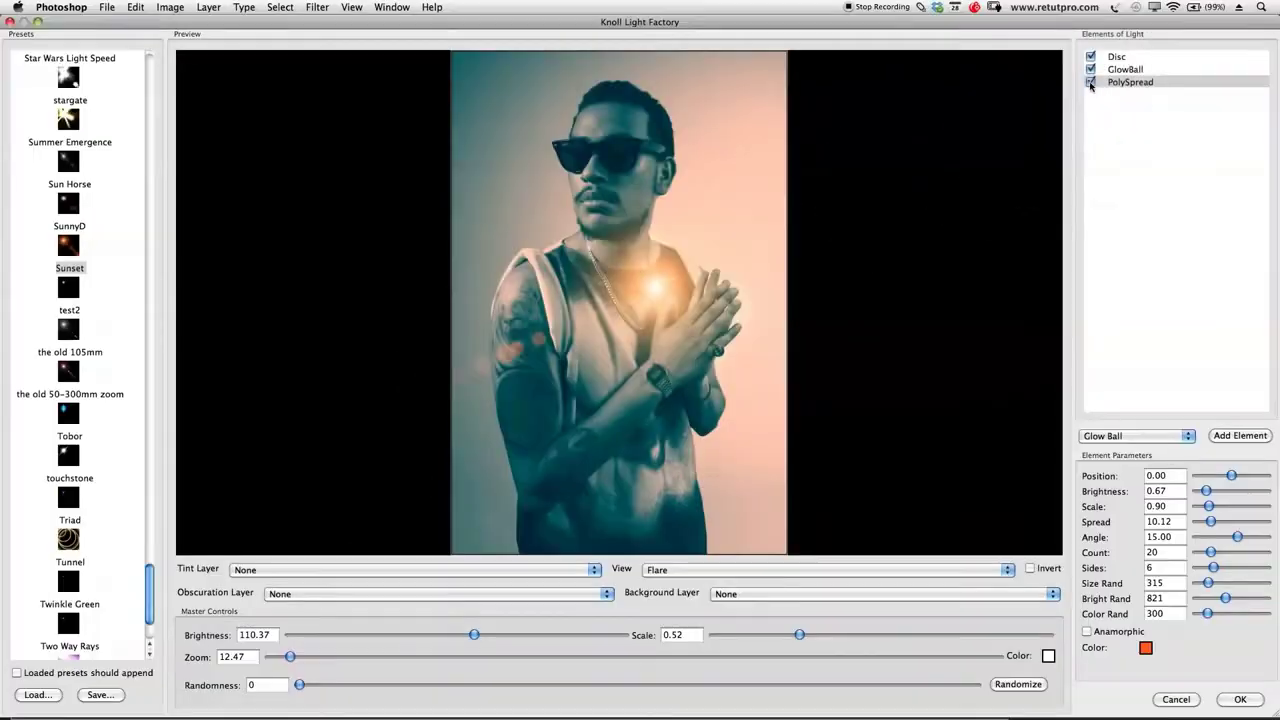
Disable the PolySpread and Disc elements and toggle GlowBall to compare, keeping only GlowBall enabled
left_click(1090, 83)
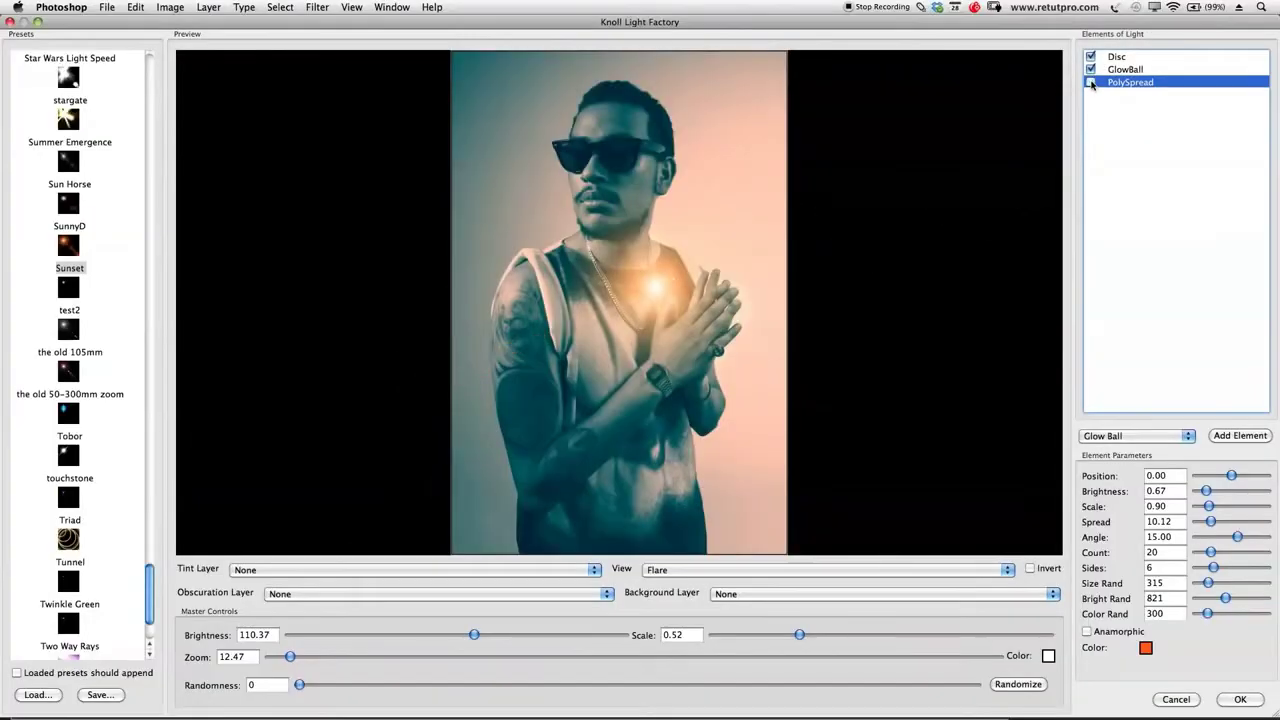
left_click(1091, 58)
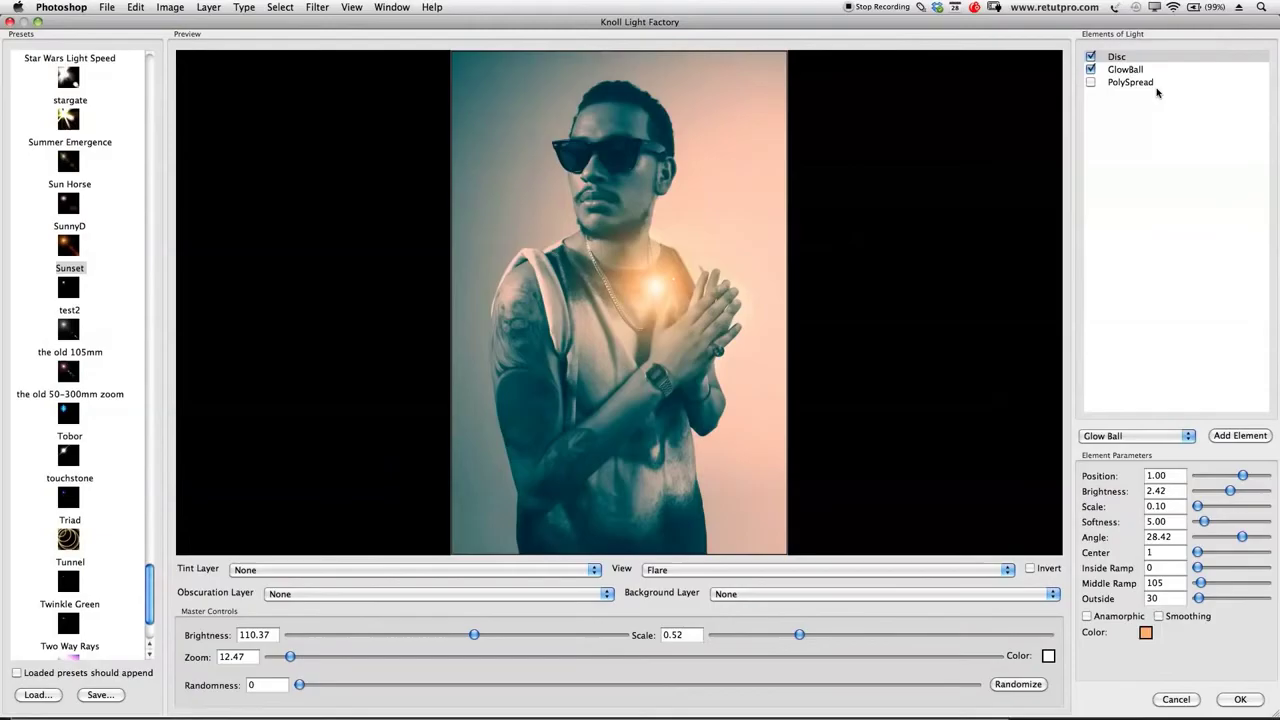
left_click(1091, 57)
left_click(1091, 70)
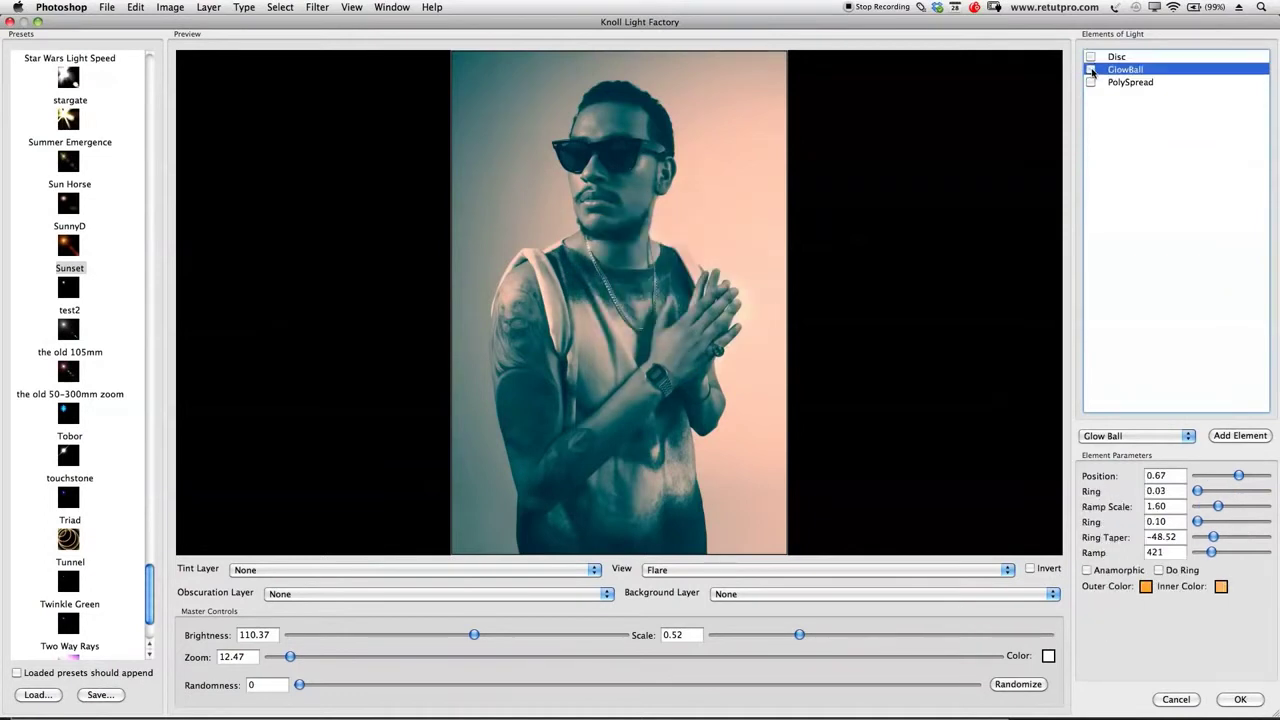
Move the glow to the photo's right edge beside the forearms, setting its scale to 0.60 and brightness to 157.00
left_click_drag(658, 289, 624, 333)
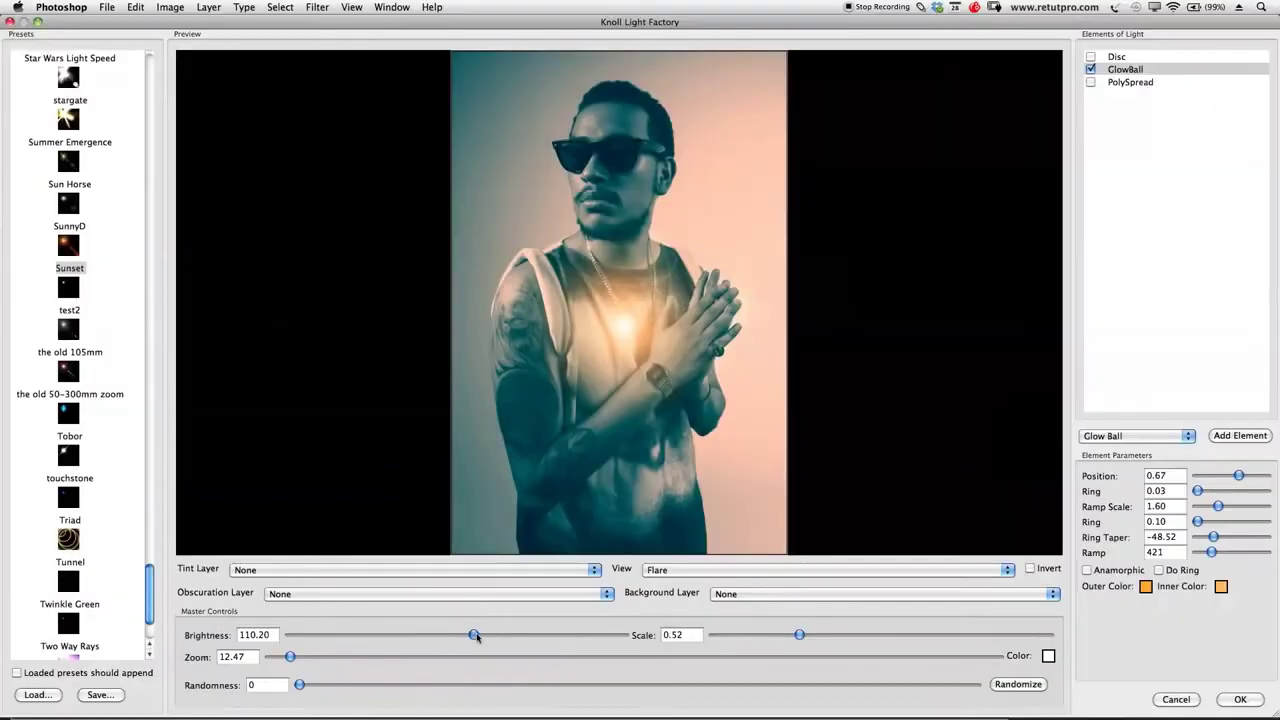
left_click_drag(475, 636, 503, 636)
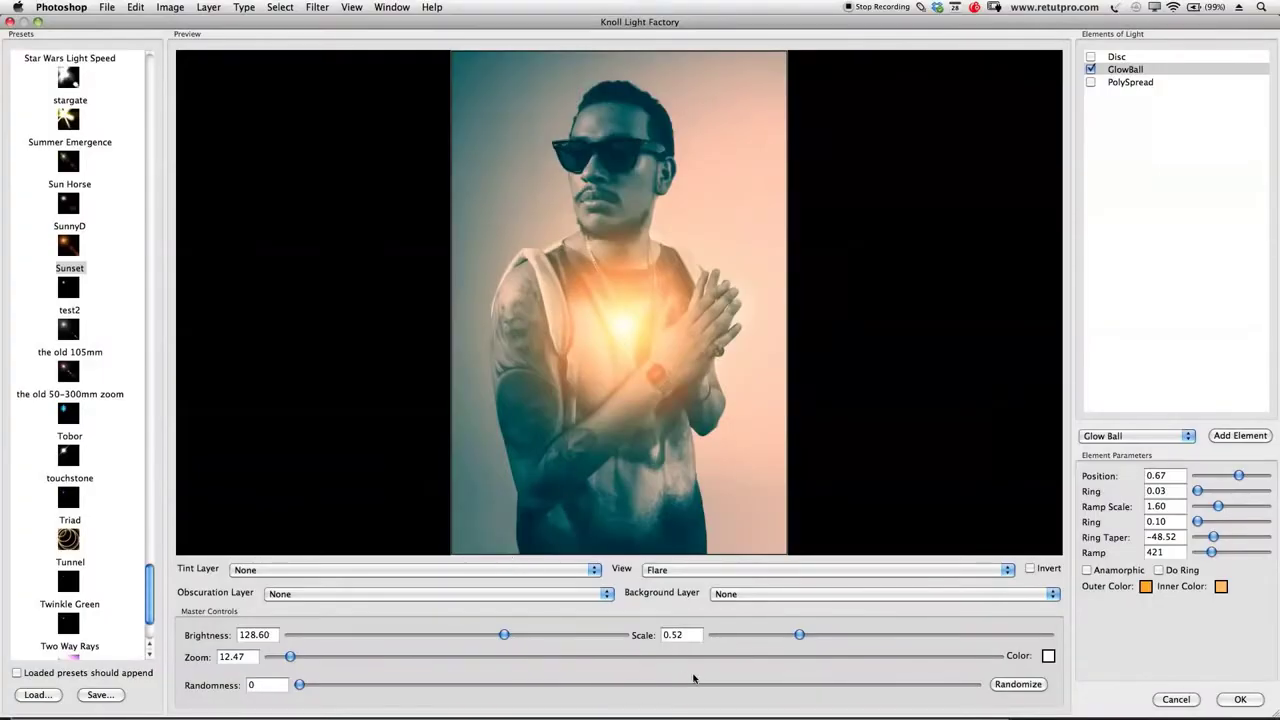
mouse_move(799, 636)
left_mouse_down()
mouse_move(834, 634)
mouse_move(814, 634)
left_mouse_up()
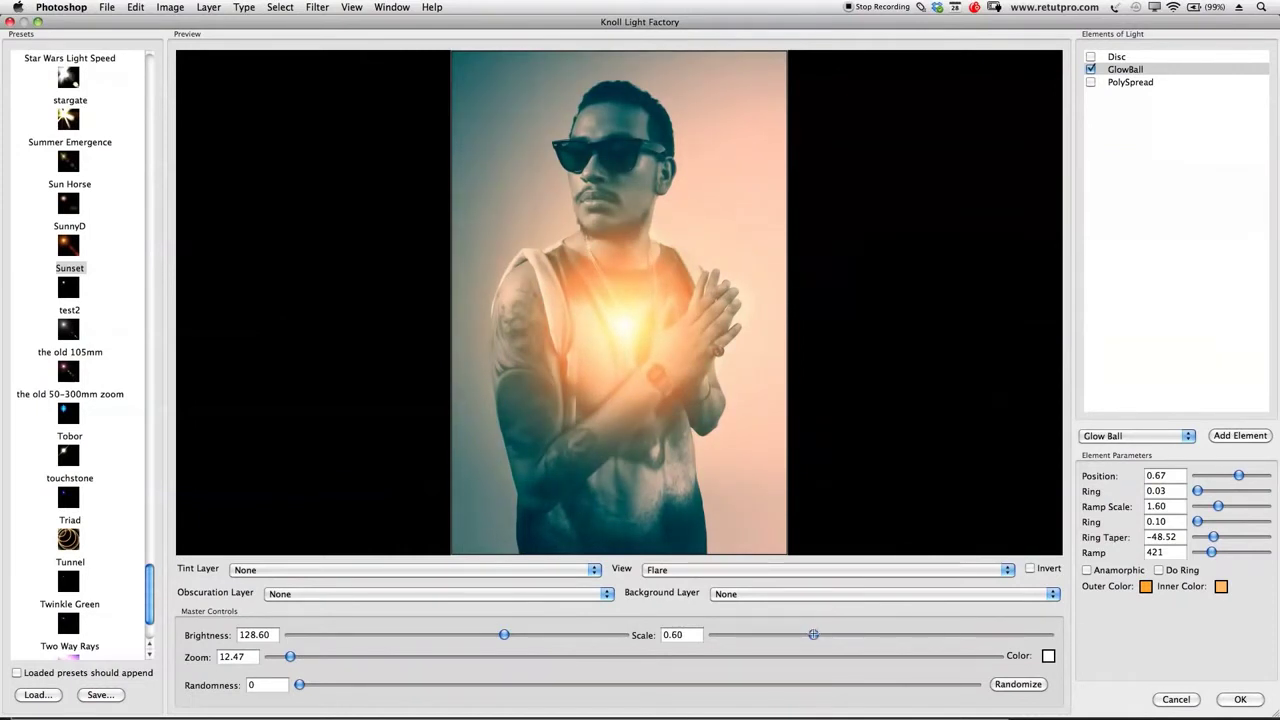
left_click_drag(638, 330, 873, 457)
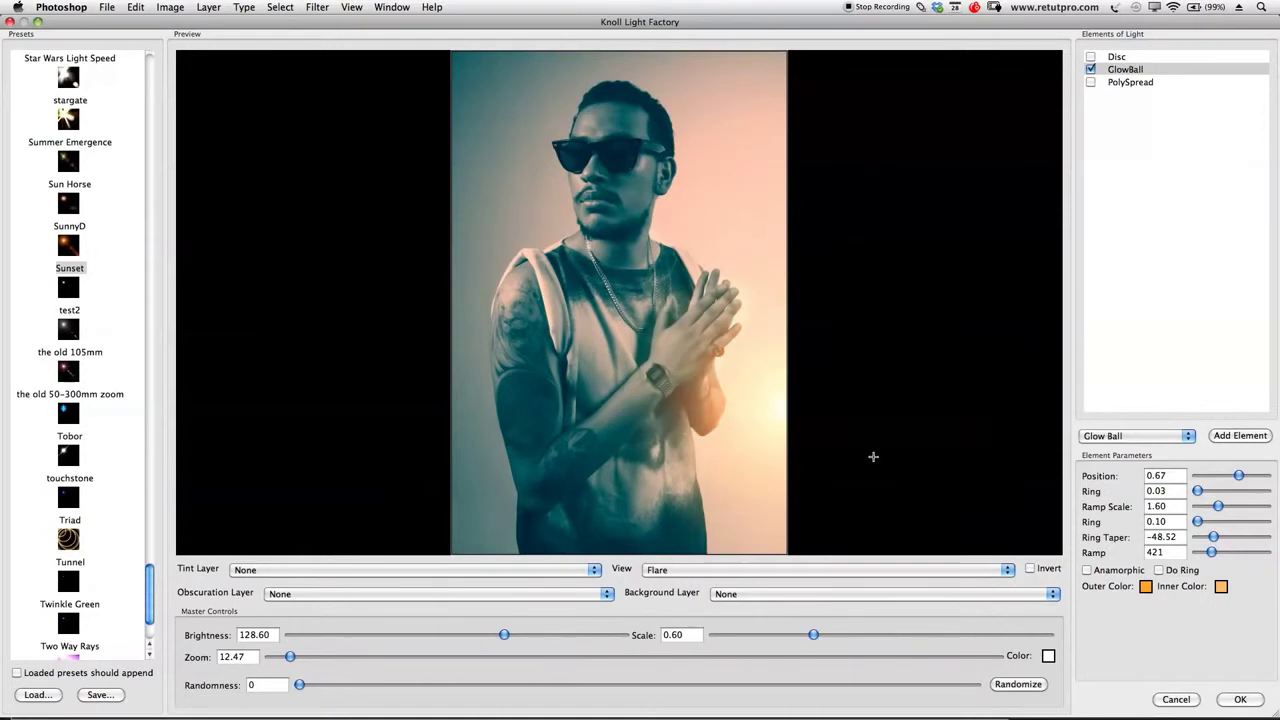
left_click_drag(507, 636, 541, 635)
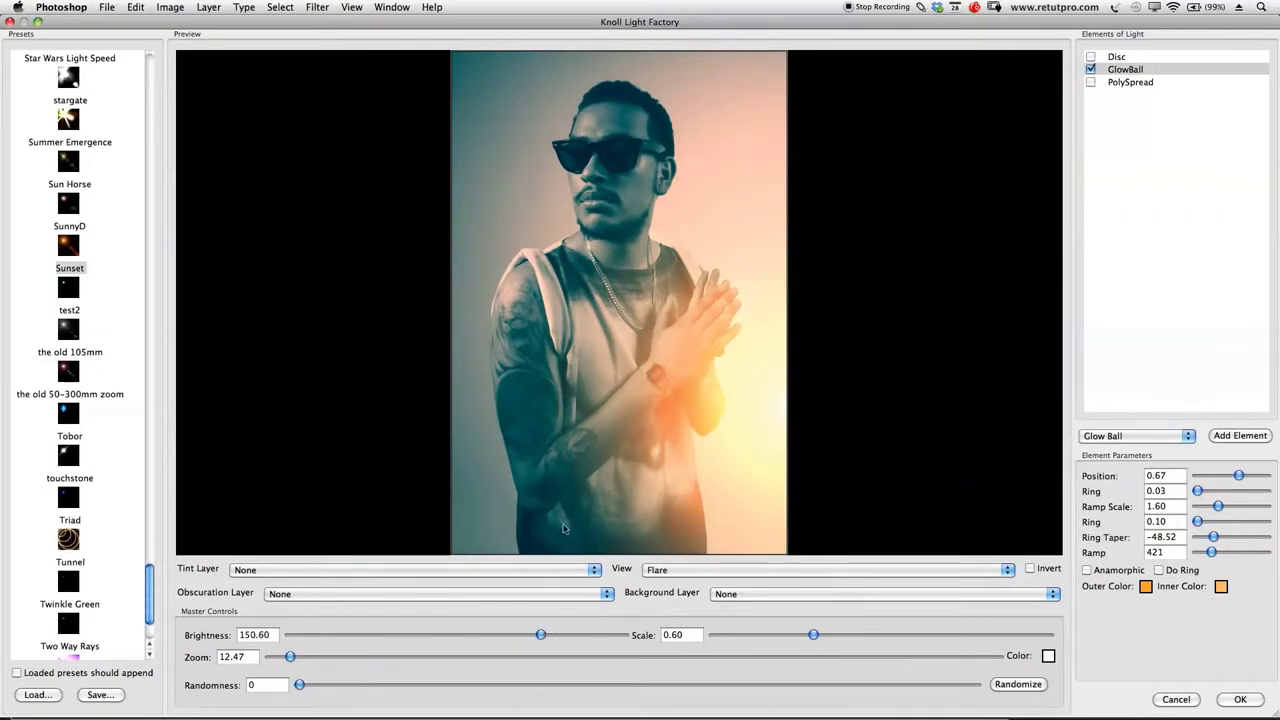
left_click_drag(548, 636, 556, 637)
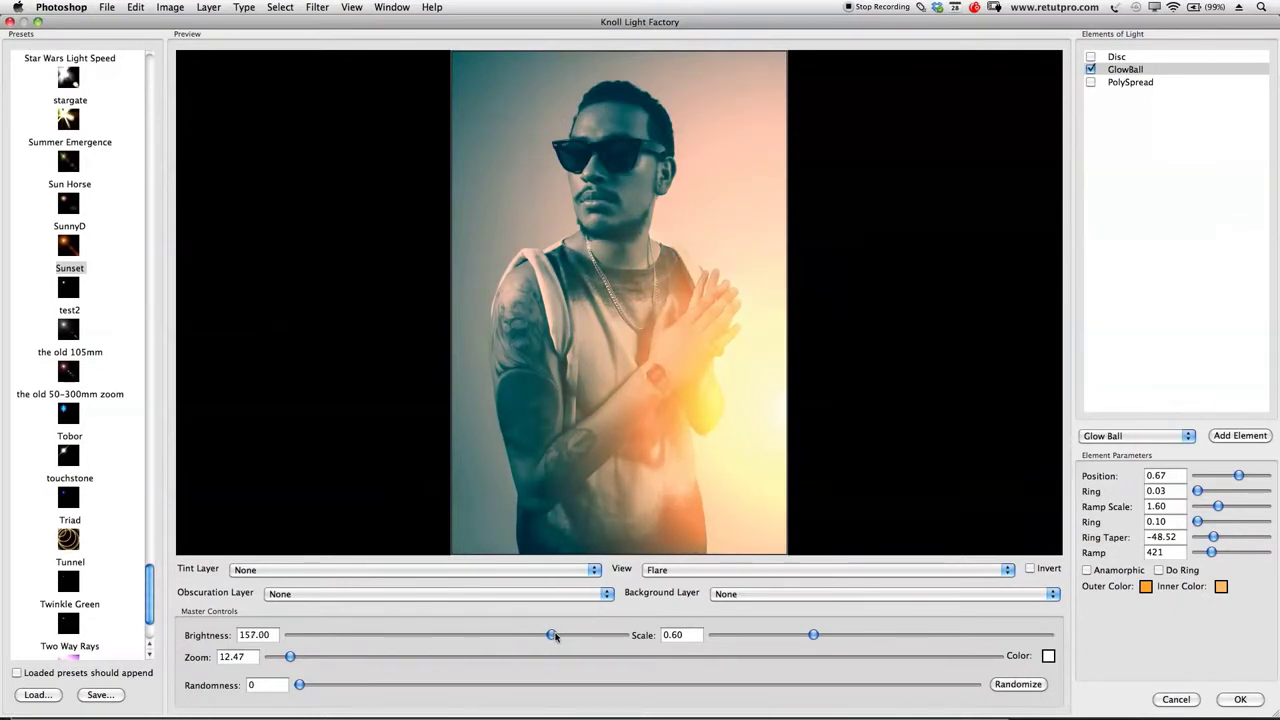
Refine the glow to scale 0.54 and brightness 158.20, shift it slightly higher at the photo's right edge, and apply the flare
mouse_move(813, 636)
left_mouse_down()
mouse_move(835, 639)
mouse_move(805, 645)
left_mouse_up()
left_click_drag(705, 433, 907, 424)
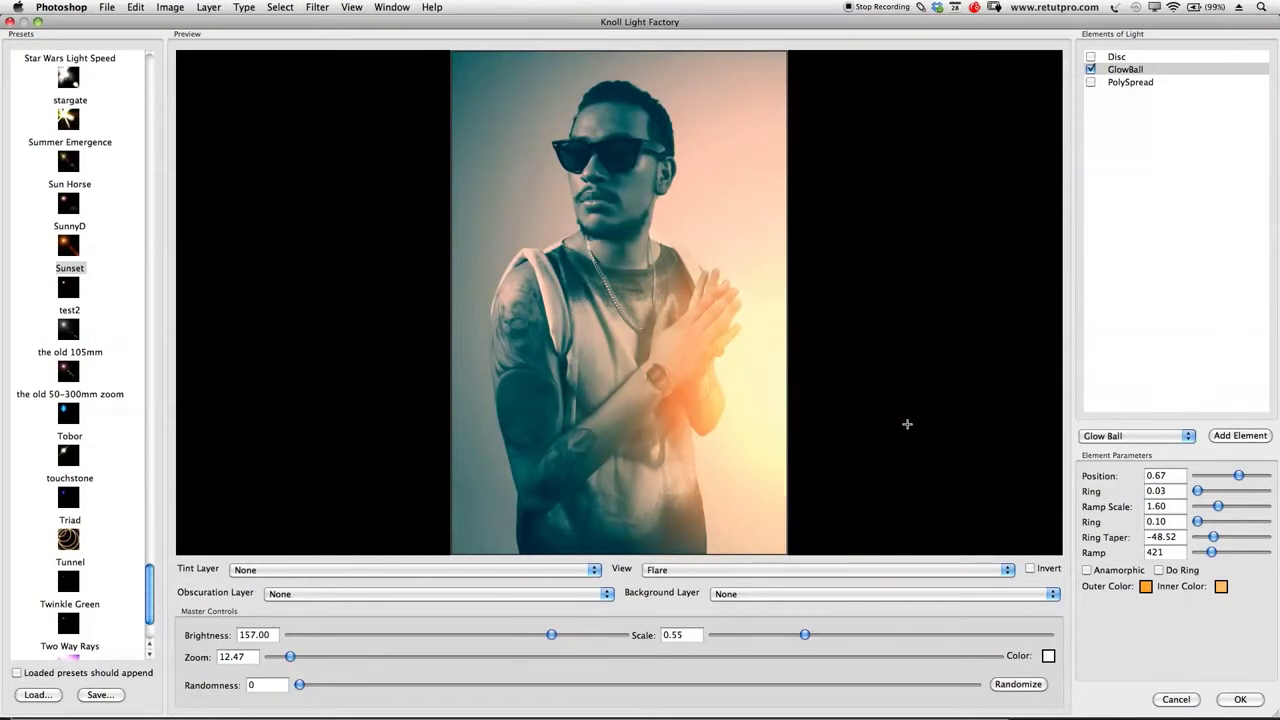
left_click_drag(838, 377, 907, 388)
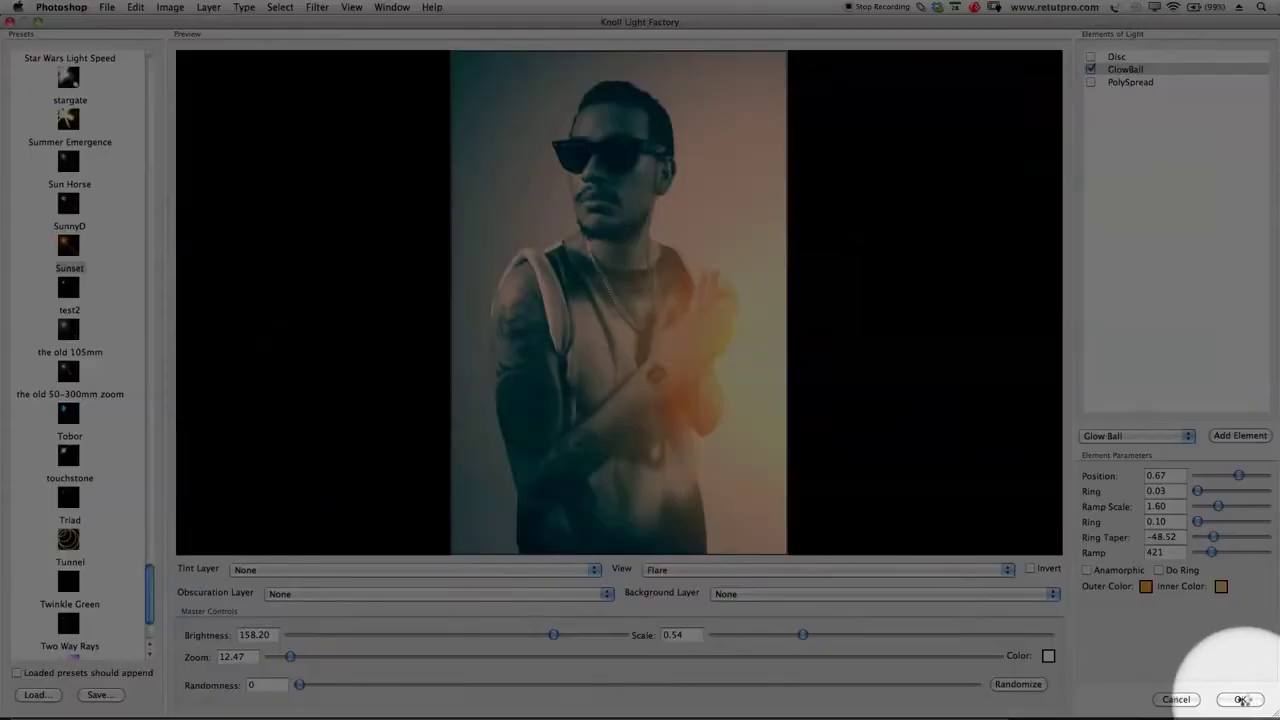
left_click(1240, 699)
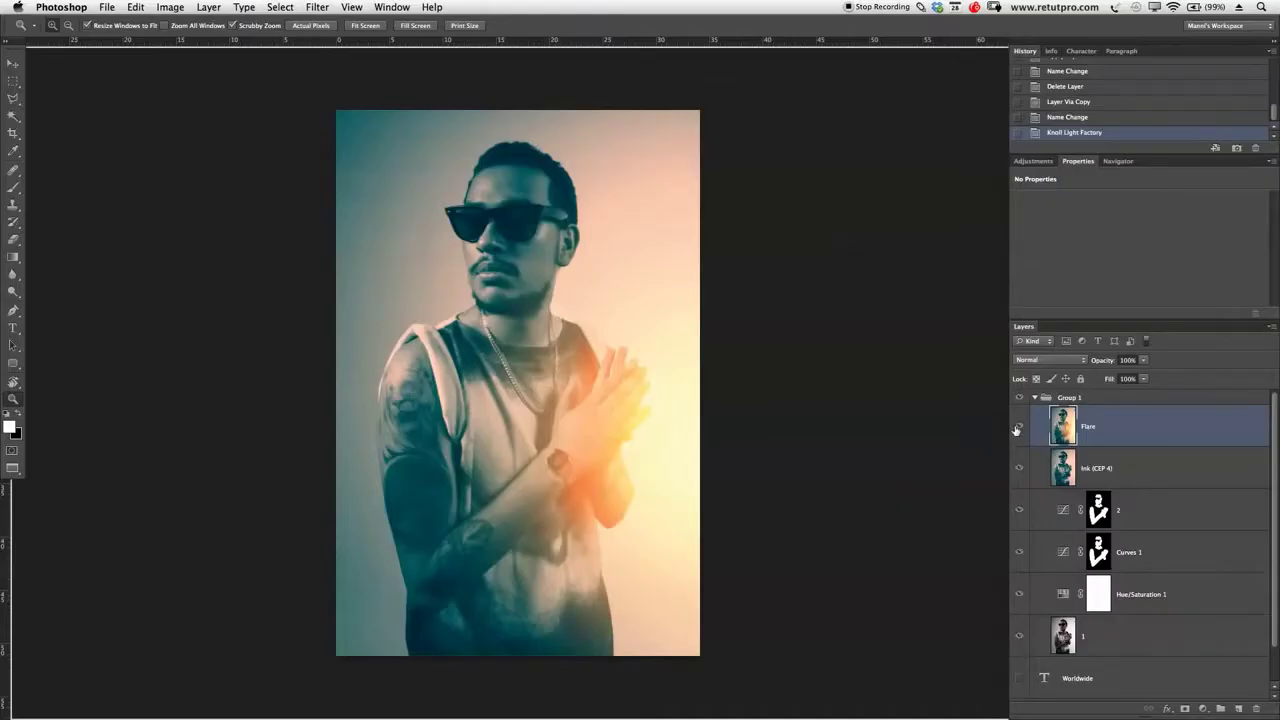
Lower the Flare layer's opacity to 94% and compare the image with the layer hidden and shown
left_click(1018, 427)
left_click(1018, 427)
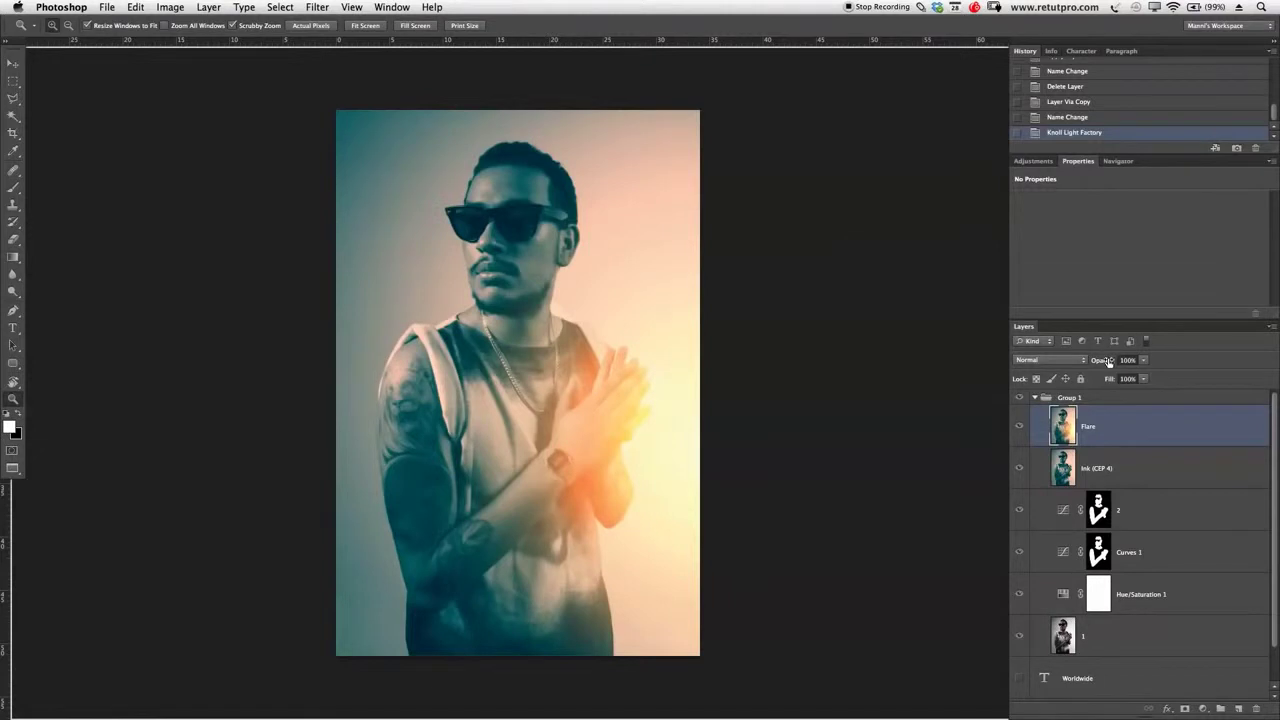
mouse_move(1108, 361)
left_mouse_down()
mouse_move(1092, 364)
mouse_move(1102, 367)
left_mouse_up()
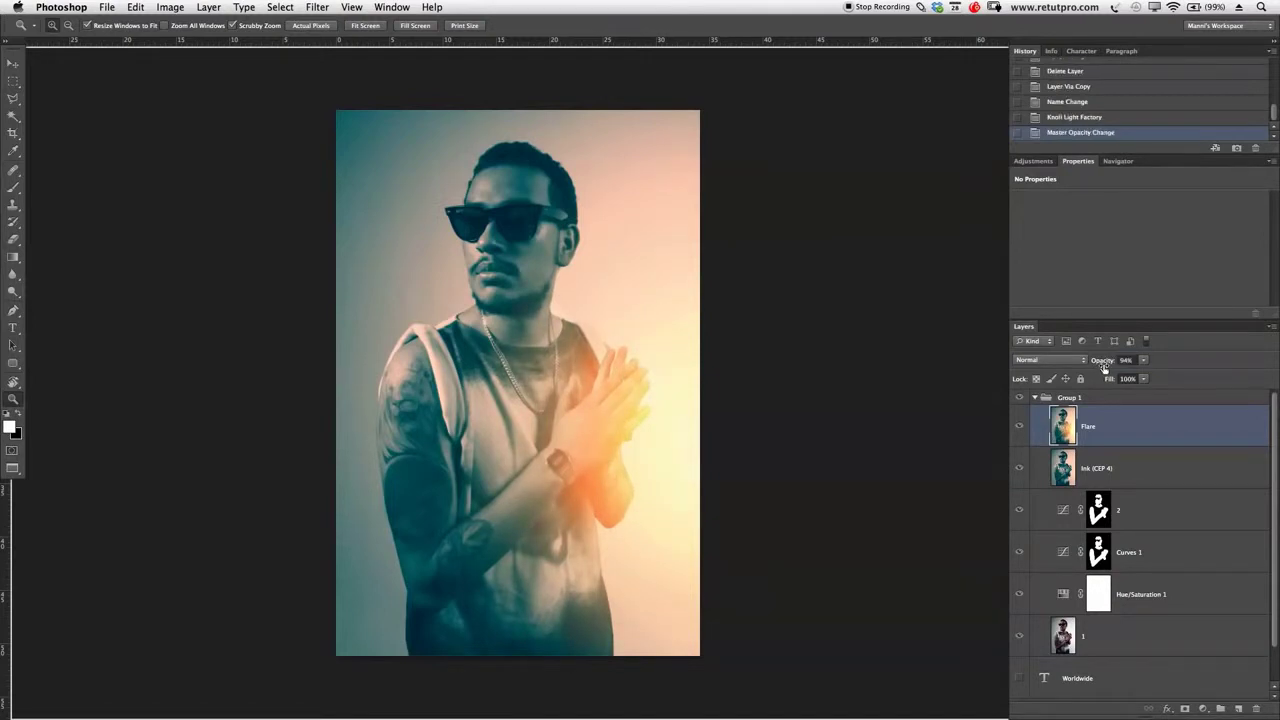
left_click(1021, 427)
left_click(1021, 427)
Make the Worldwide and aka text layers visible and select both of them
scroll(1277, 440, "down", 2)
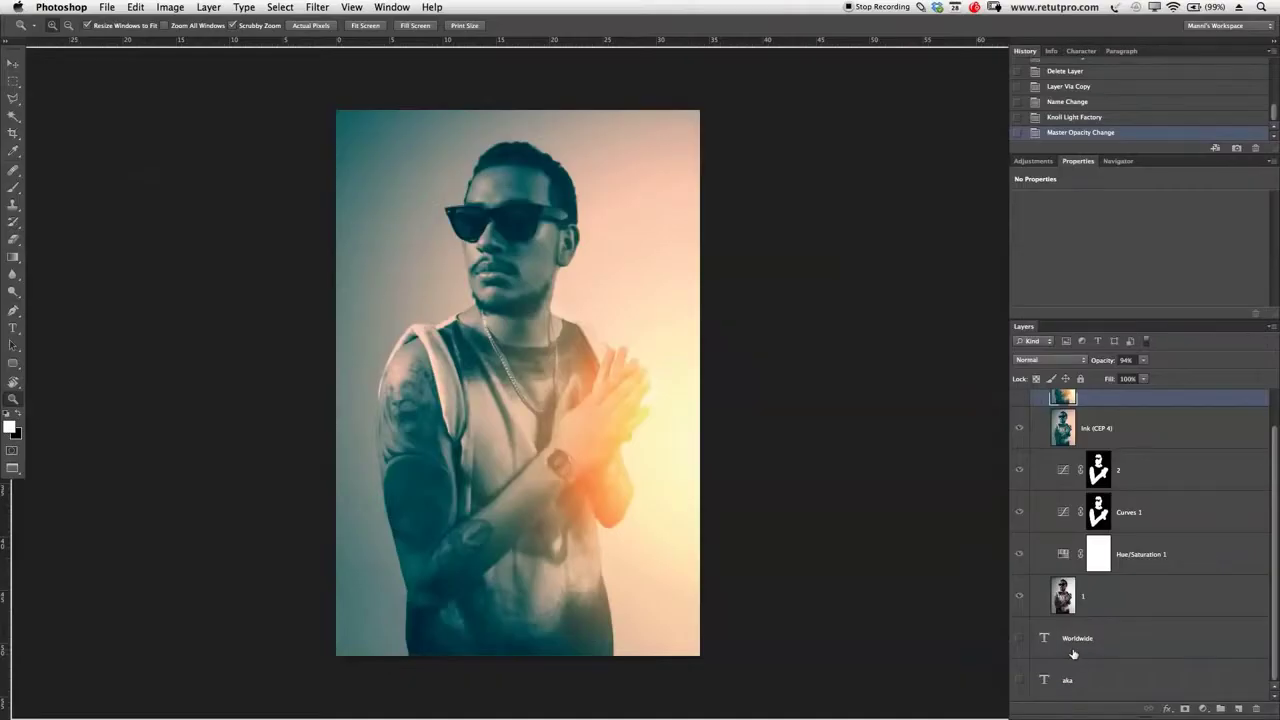
left_click(1020, 638)
left_click(1020, 680)
left_click(1060, 652, "super")
left_click(1095, 676, "super")
left_click(1126, 401, "super")
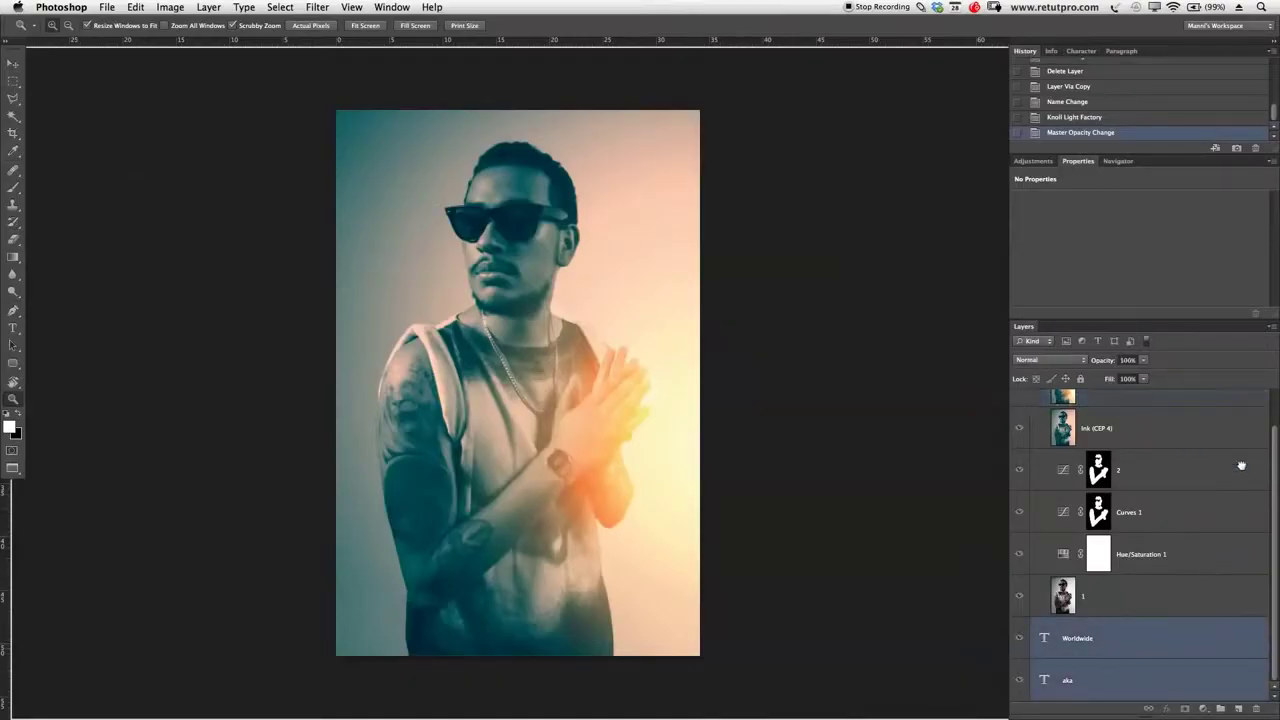
Move the Worldwide and aka text layers above Group 1 and hide both of them
left_click_drag(1198, 625, 1171, 394)
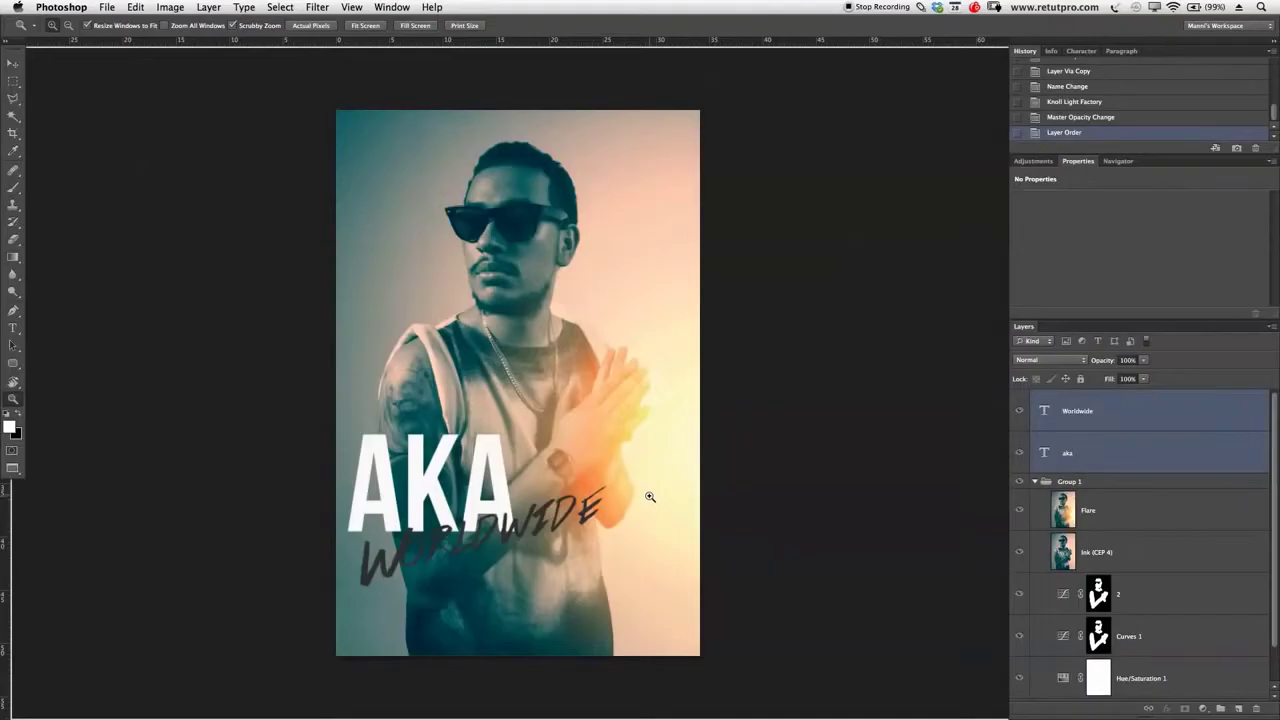
left_click_drag(1033, 405, 1033, 456)
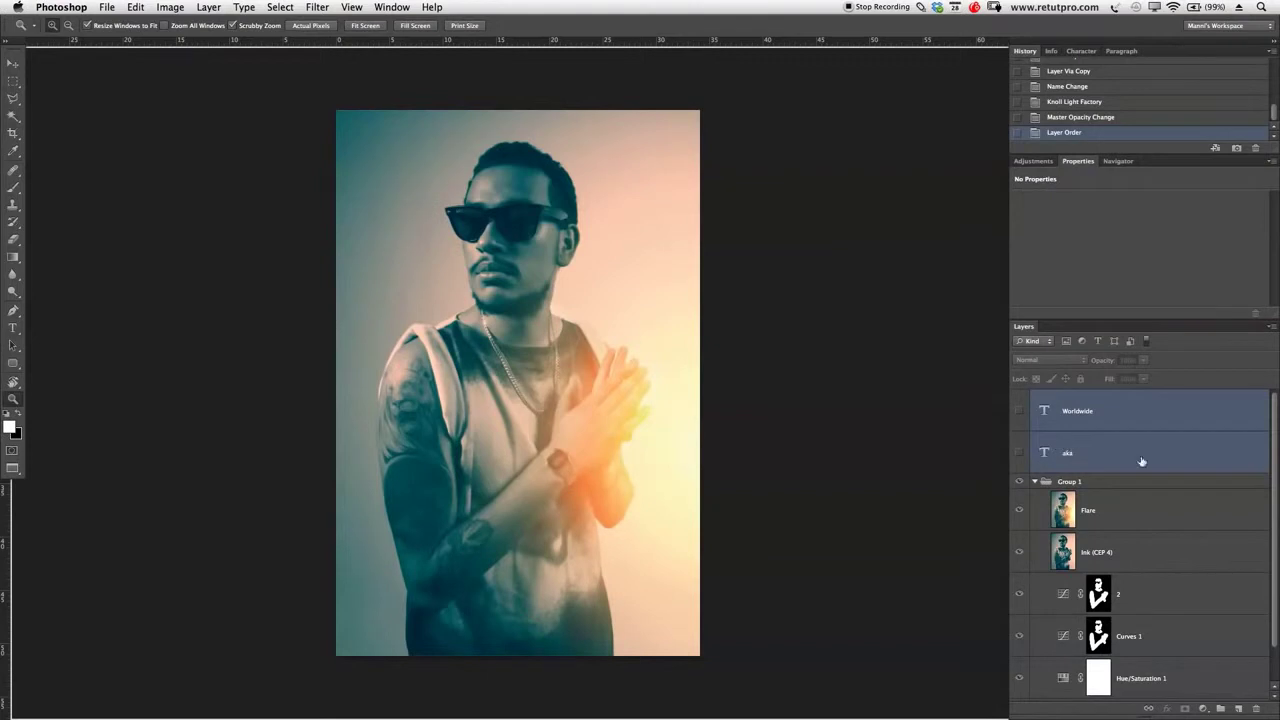
Add a text box across the subject's chest on a new layer above Worldwide and enter AKA
left_click(1174, 416)
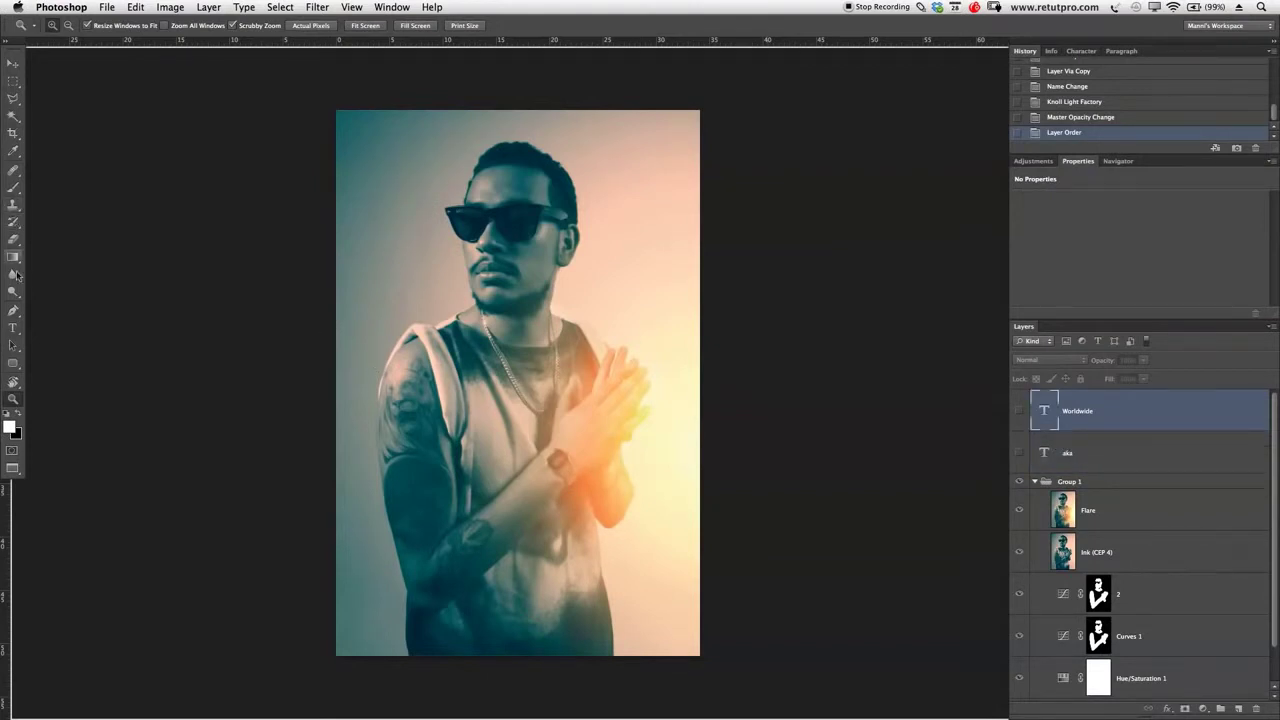
left_click(13, 332)
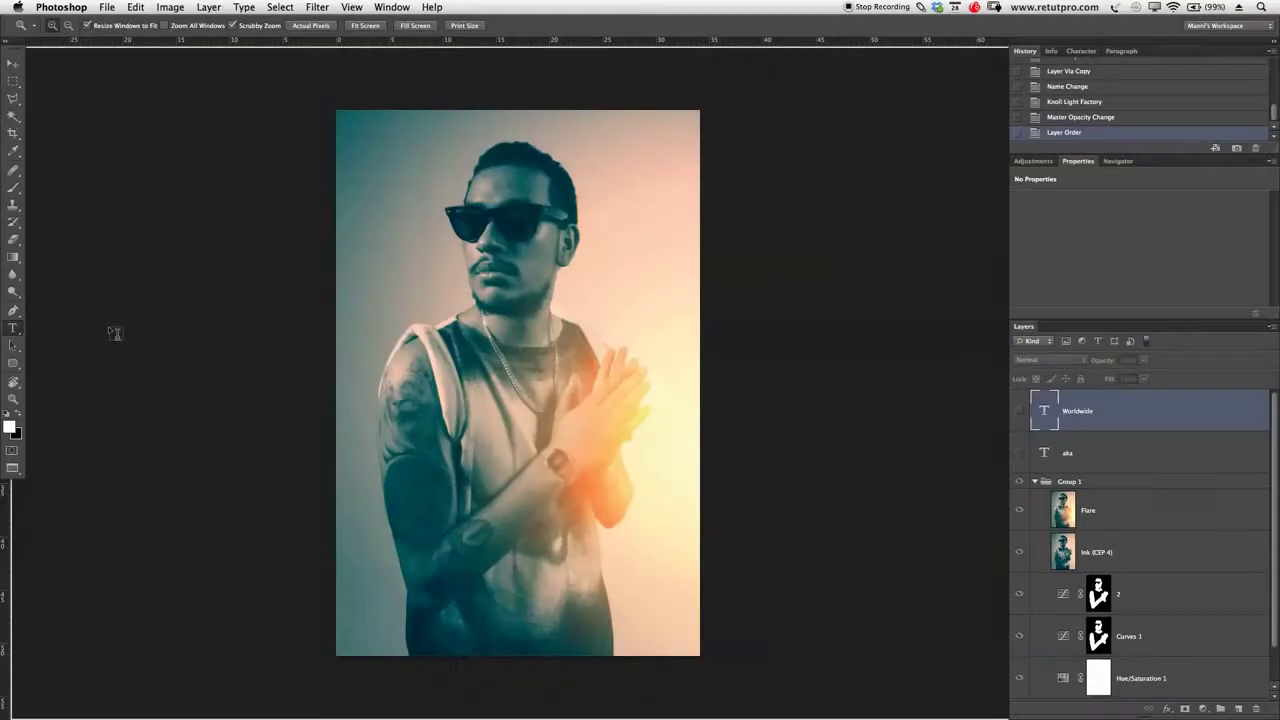
left_click_drag(365, 329, 676, 498)
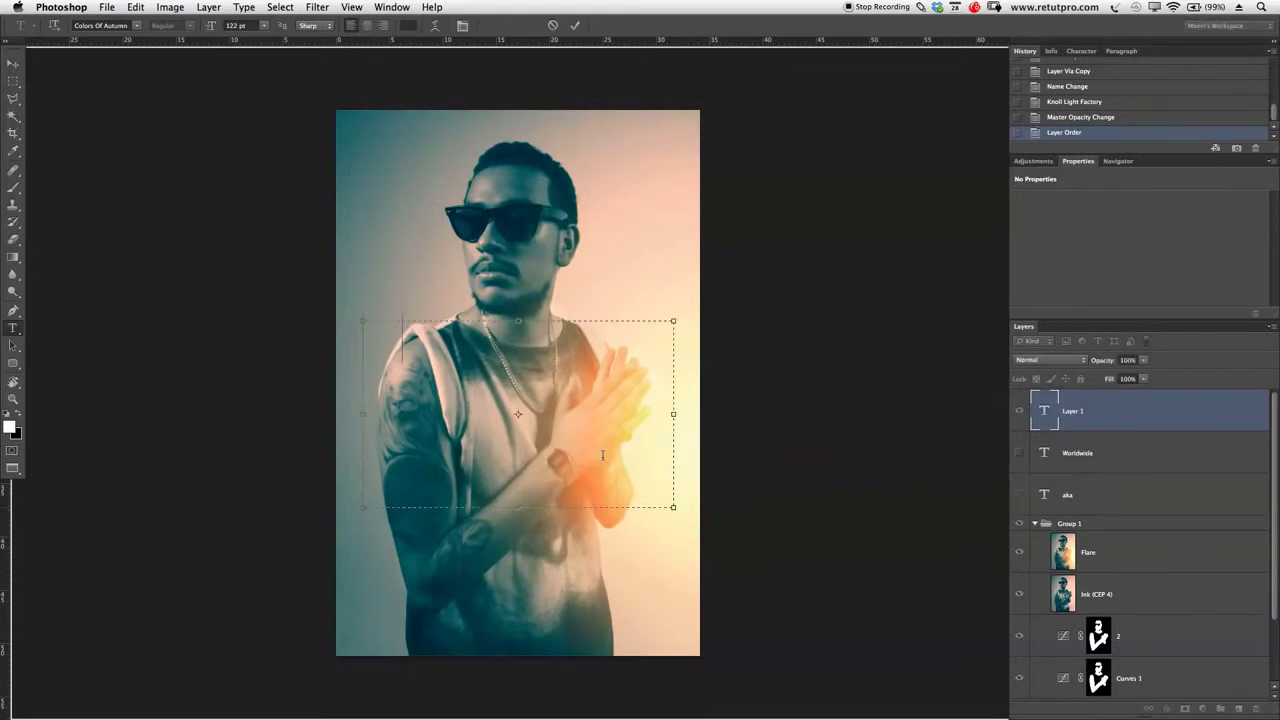
type("AKA")
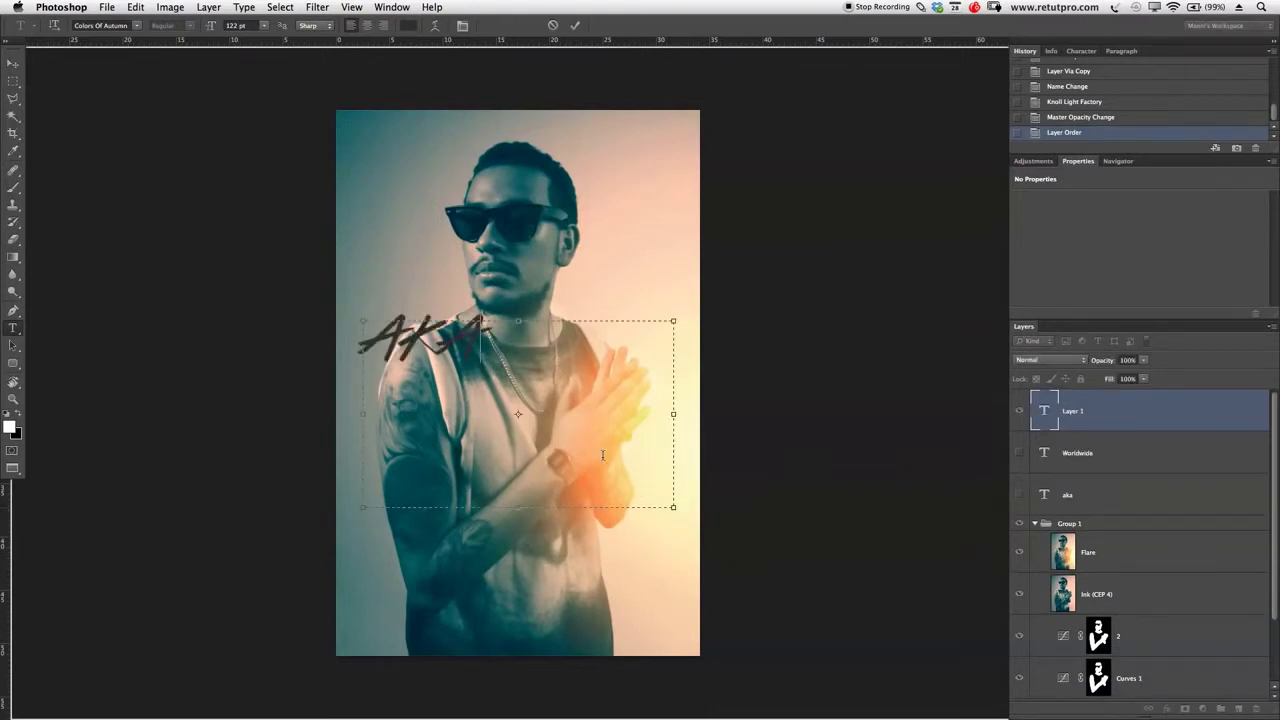
key("BackSpace")
type("A")
Change the font of the whole new AKA text to Bebas Neue
key("ctrl+a")
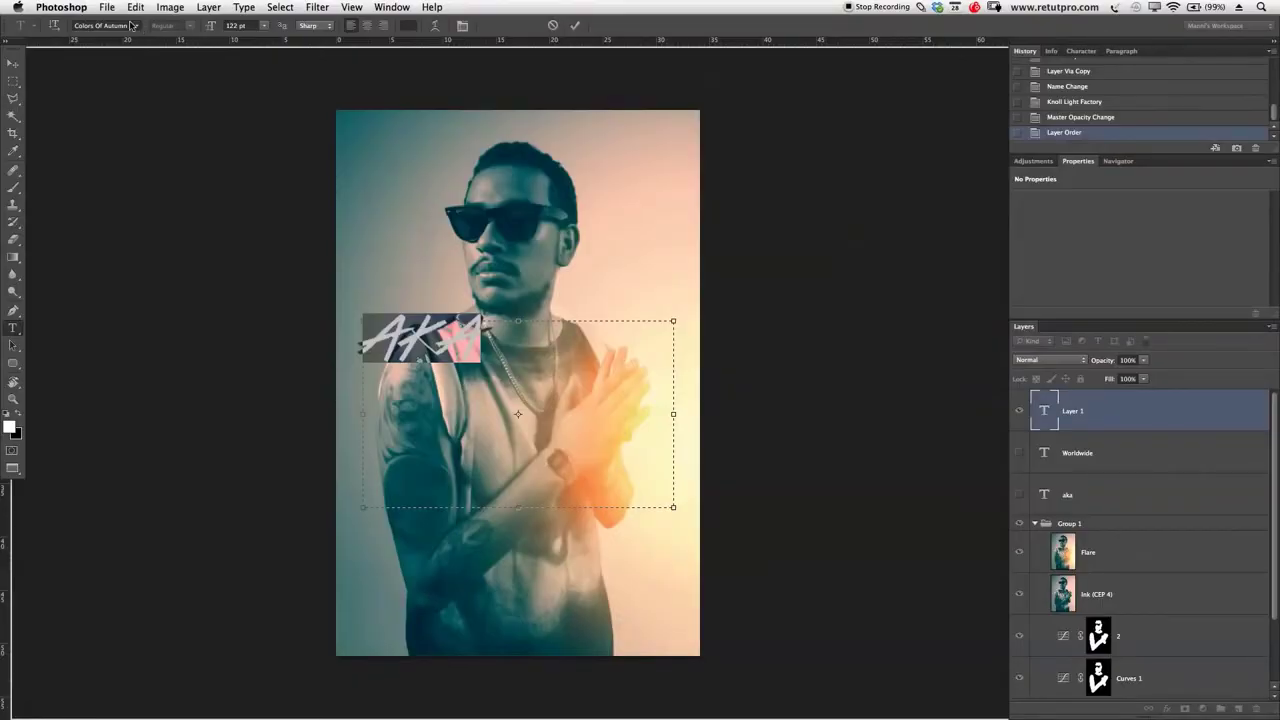
left_click(131, 25)
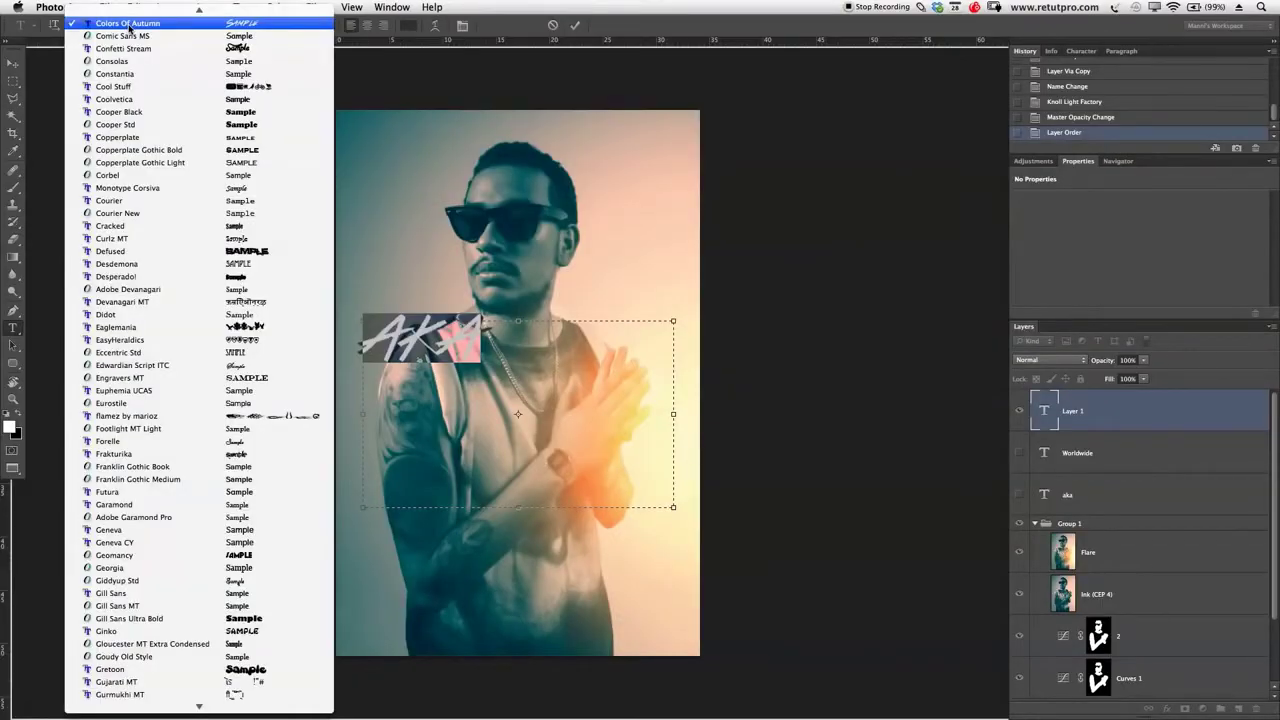
mouse_move(152, 5)
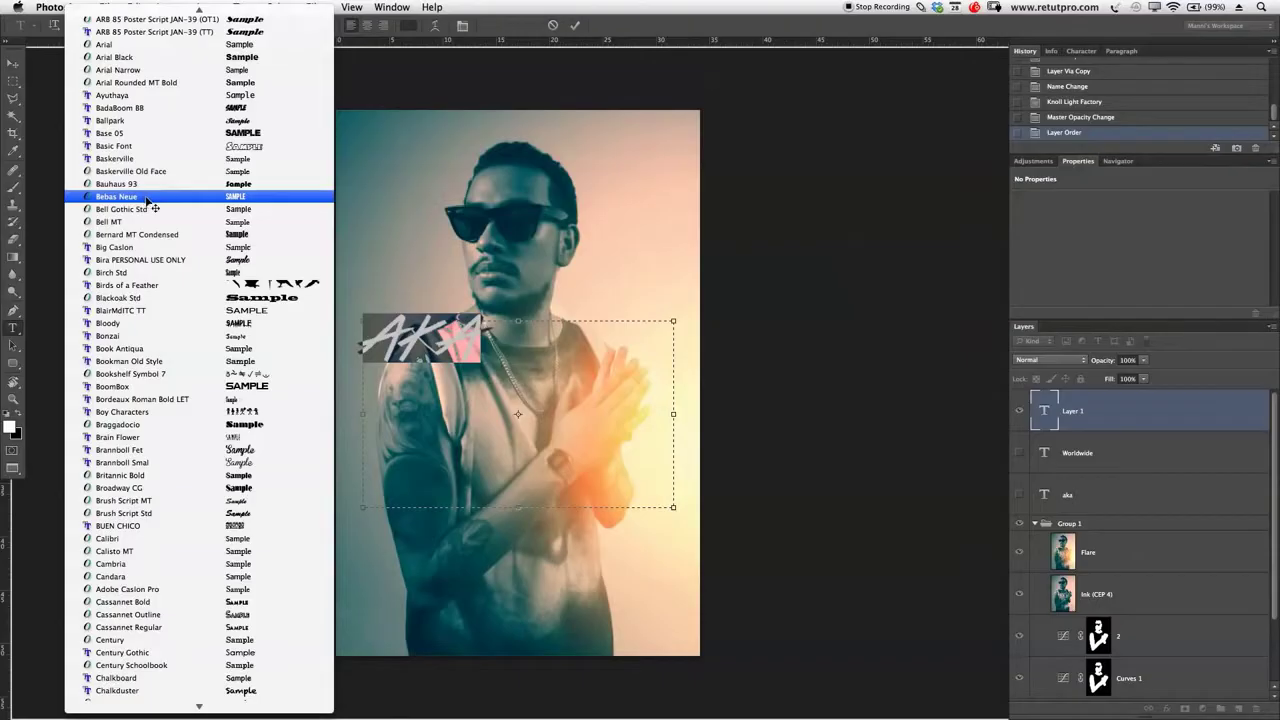
key("Escape")
left_click(453, 357)
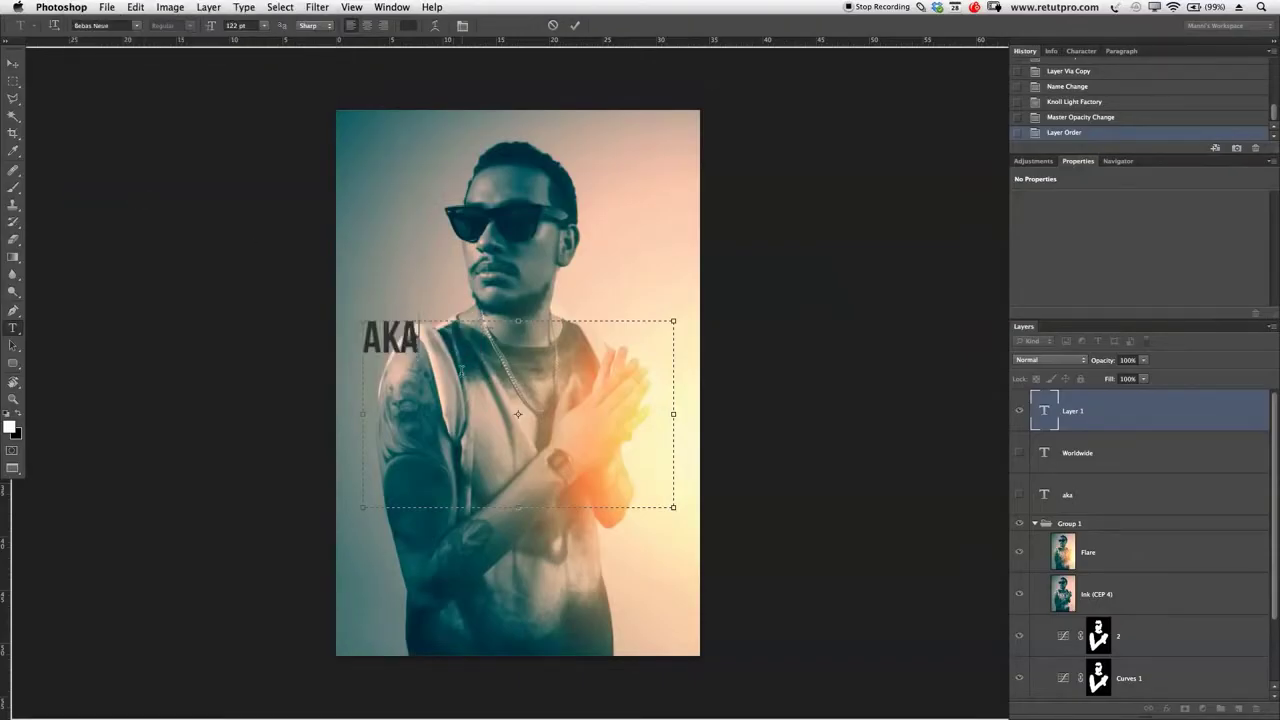
Set the color of the AKA text to white (ffffff)
left_click_drag(411, 340, 376, 348)
left_click(480, 361)
key("super+a")
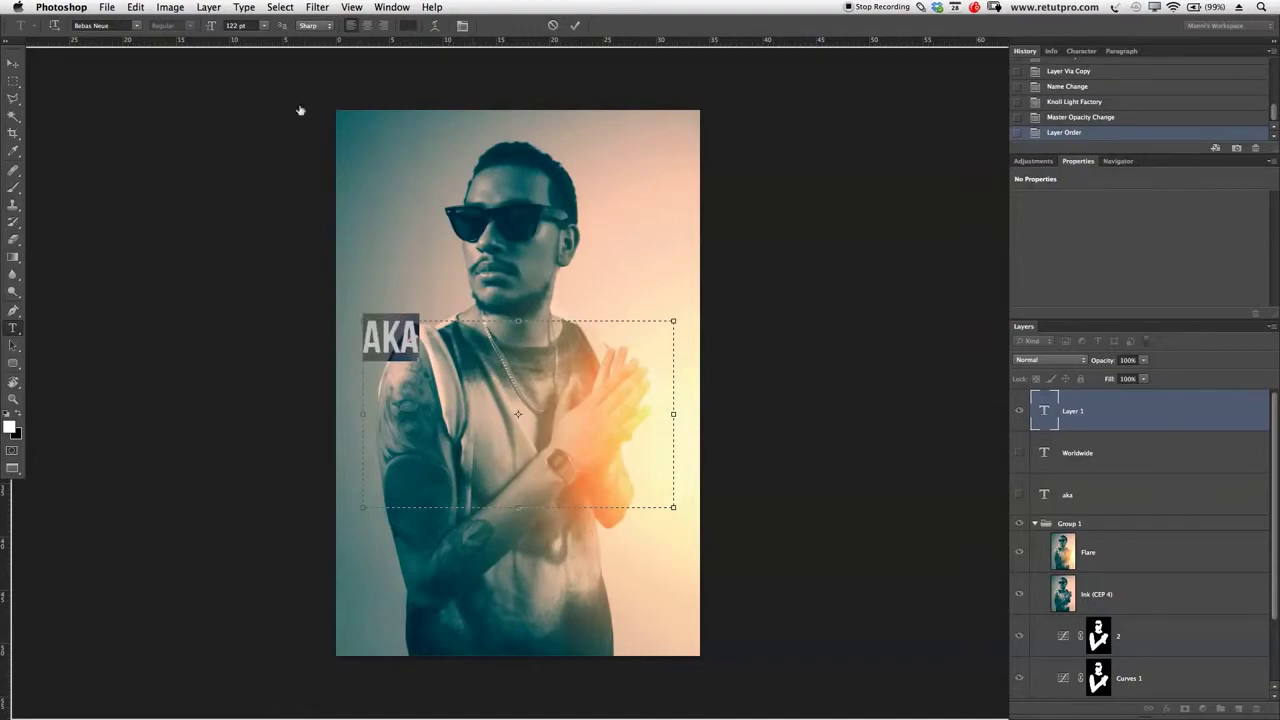
left_click(408, 25)
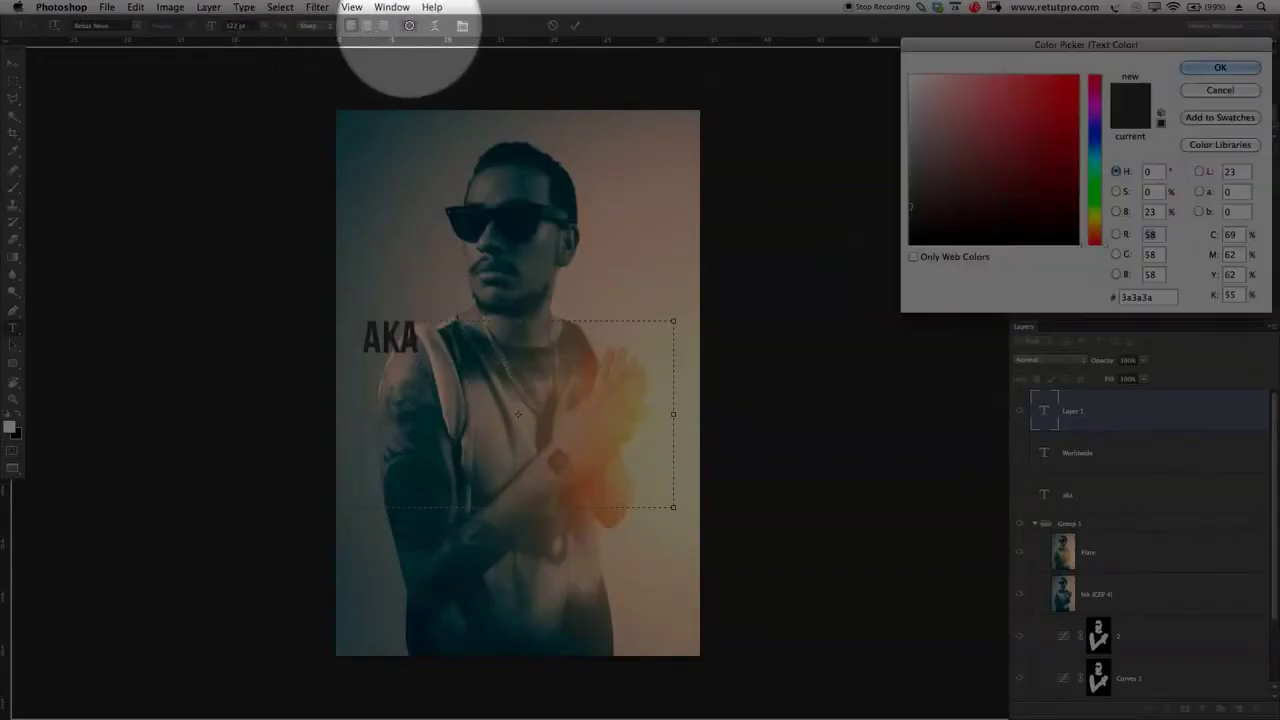
left_click(1016, 124)
left_click_drag(1016, 124, 910, 77)
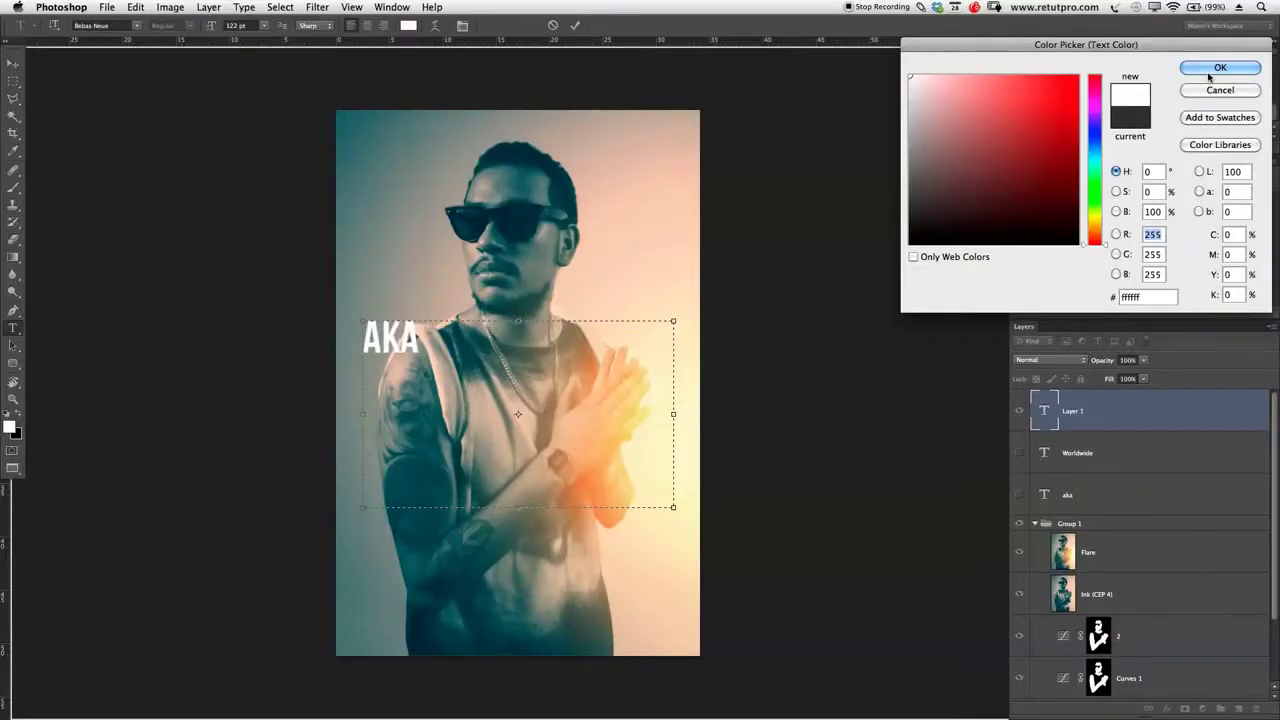
left_click(1218, 68)
Enlarge the AKA text to 303 pt and move it down over the subject's elbow and forearm on the photo's left side
left_click_drag(209, 26, 337, 8)
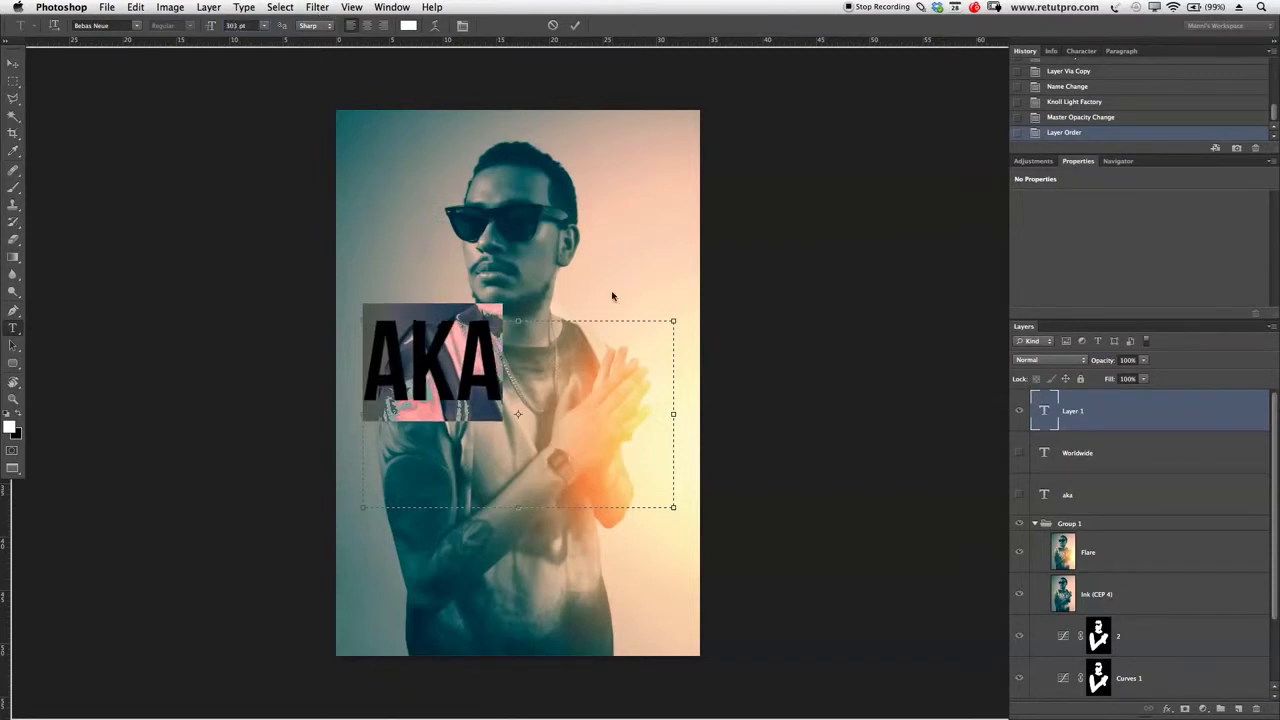
left_click(576, 26)
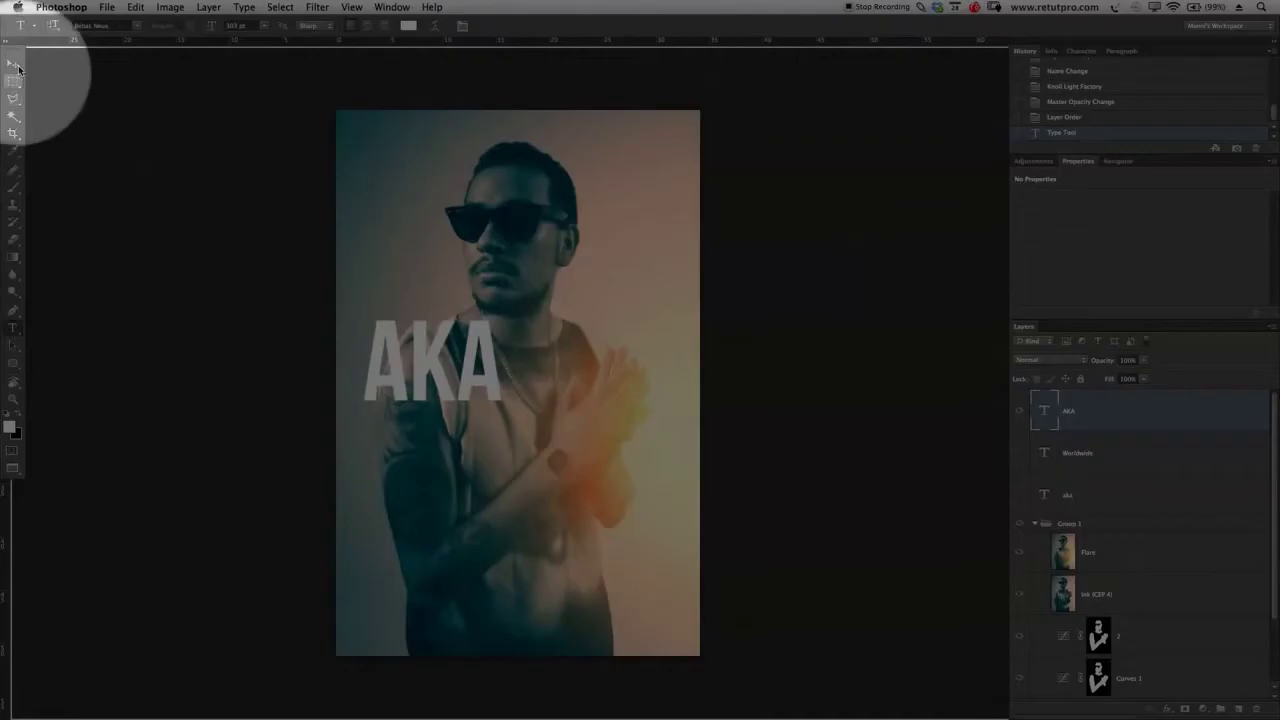
left_click(14, 64)
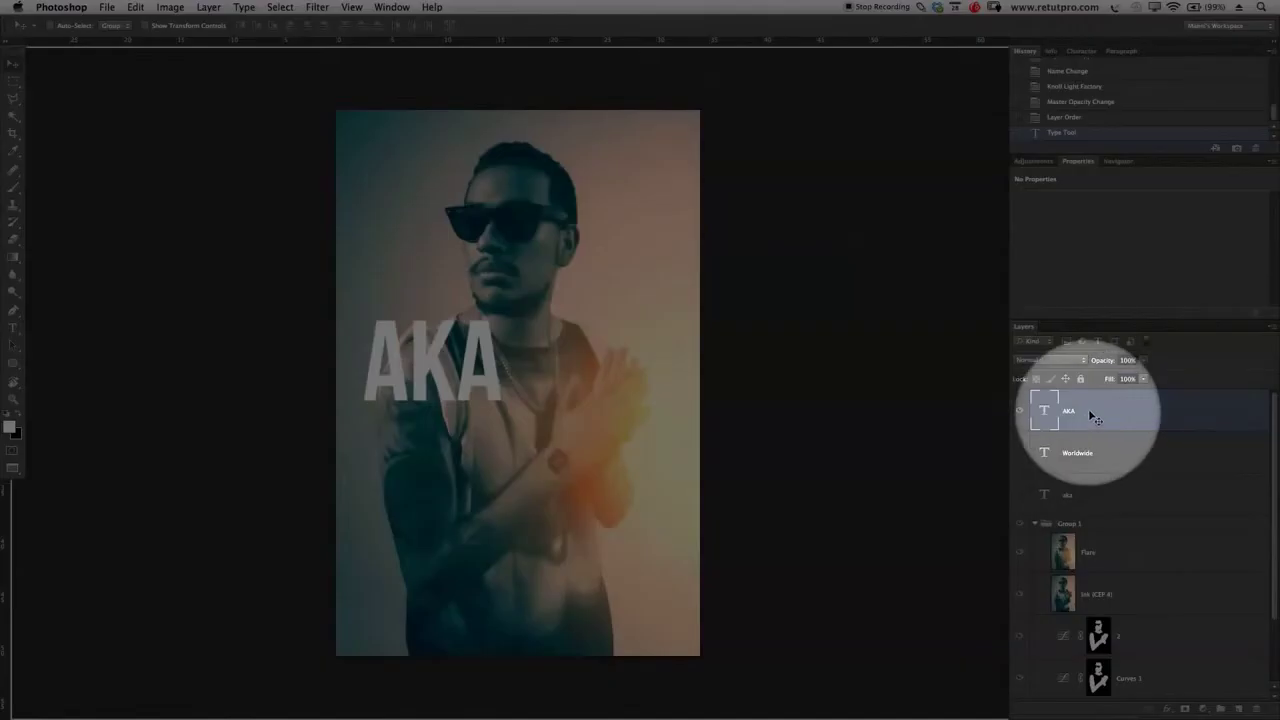
left_click(1075, 414)
left_click_drag(422, 396, 470, 504)
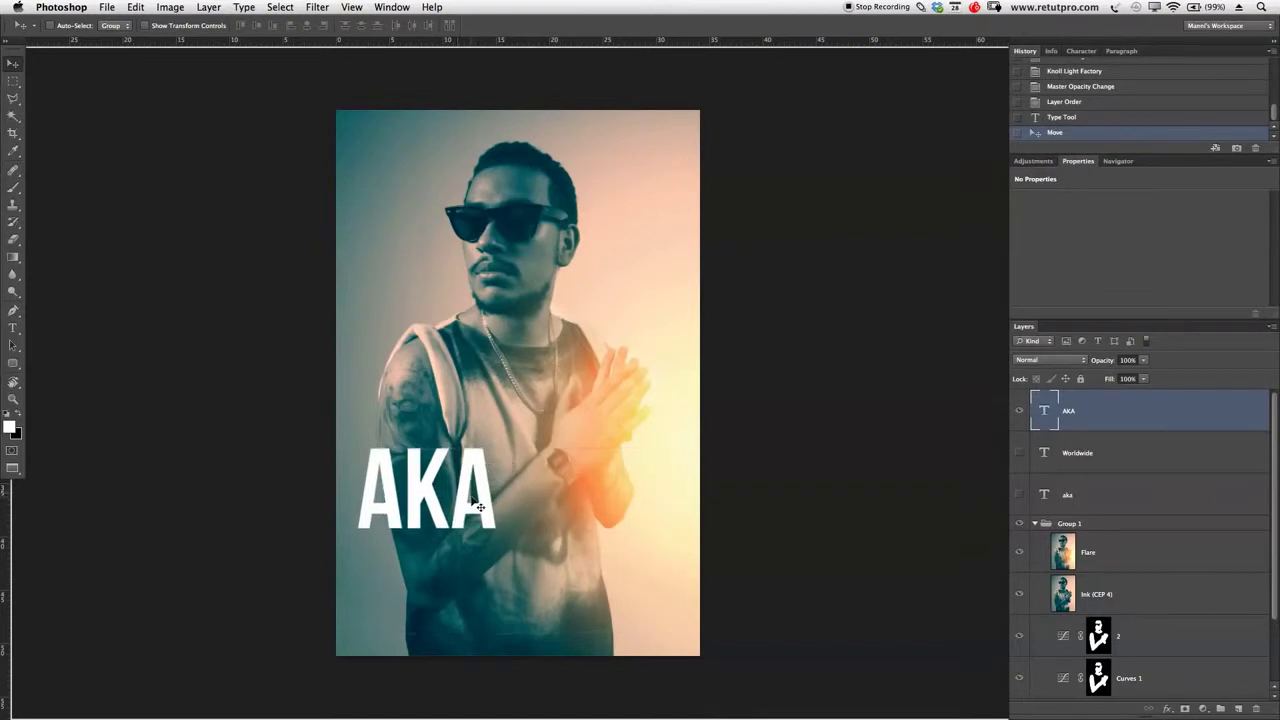
Add a second text box spanning the subject's head and chest and enter WORLDWIDE
key("t")
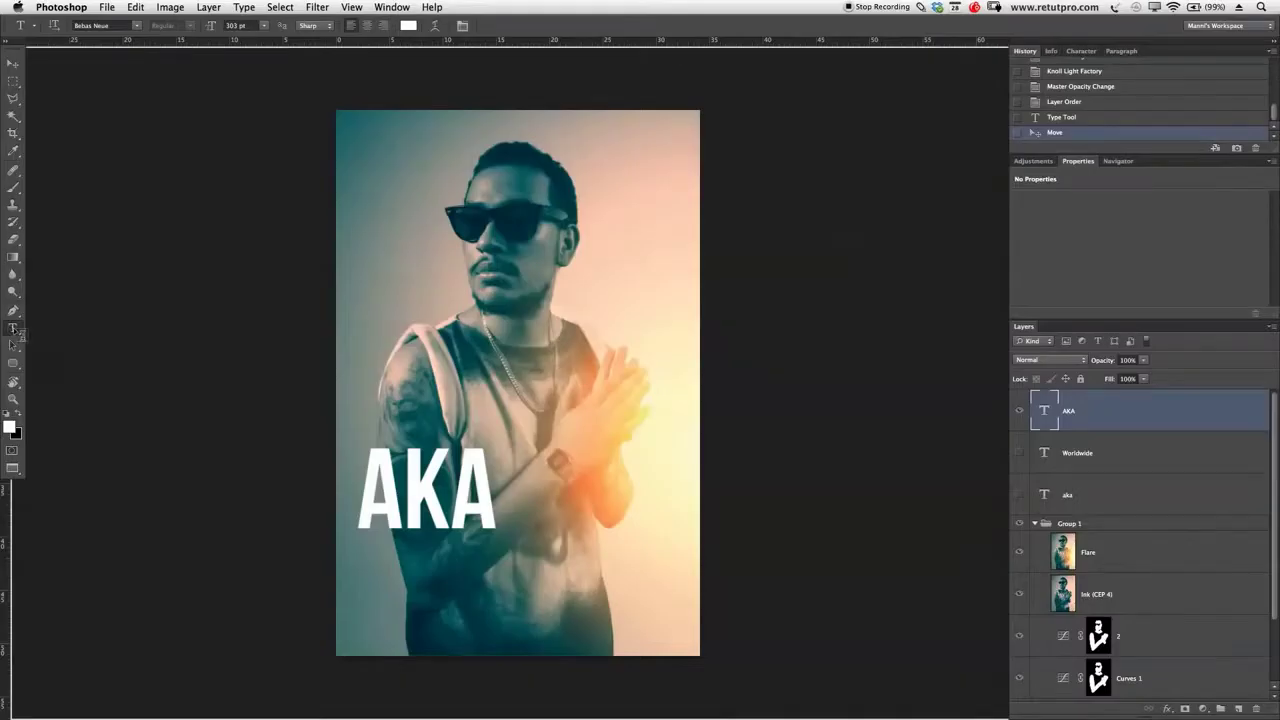
left_click(13, 328)
left_click_drag(362, 171, 675, 395)
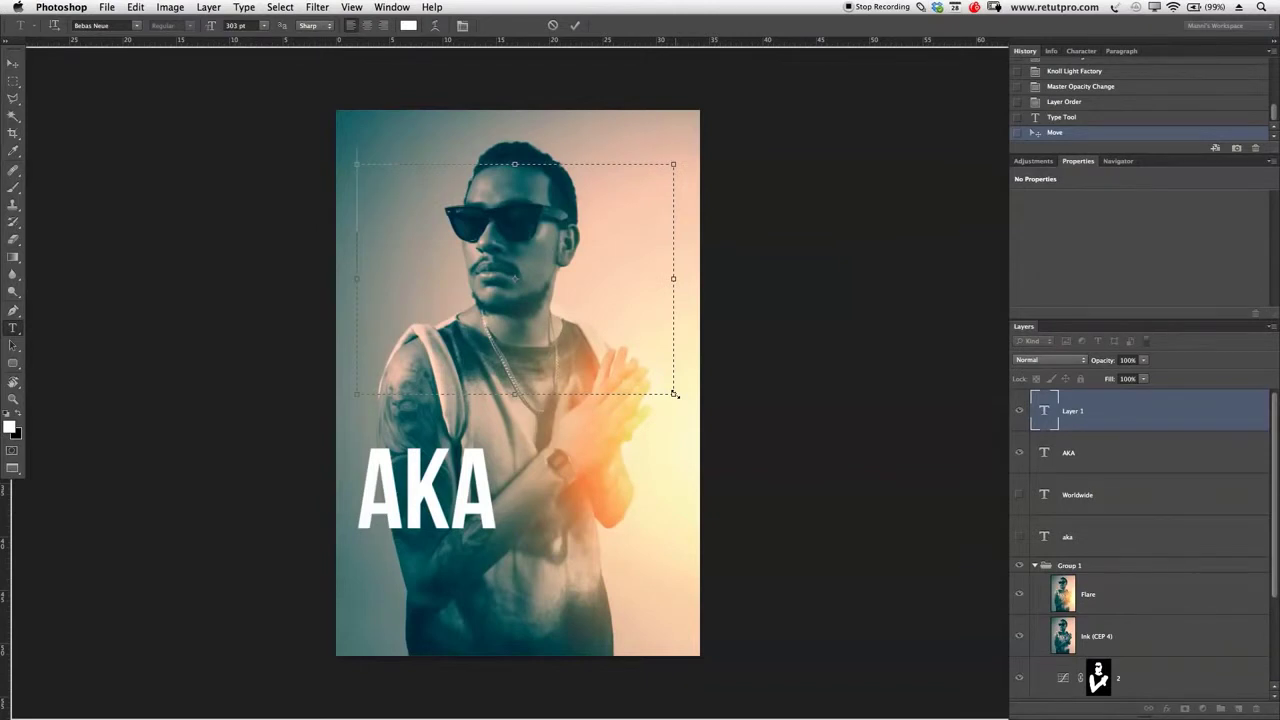
type("WORL")
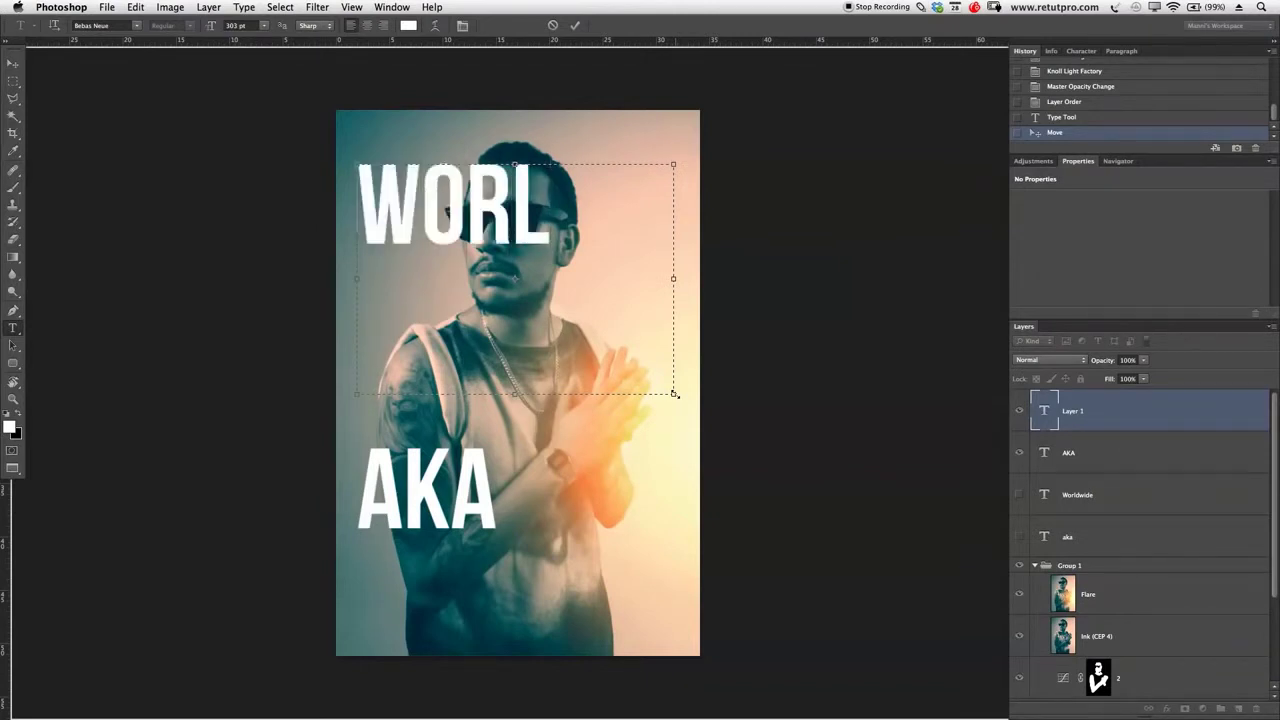
type("D- ")
type("W")
key("BackSpace")
type("-WIDE")
Set the WORLDWIDE text to the Colors Of Autumn font at 101 pt so it fits on one line
key("ctrl+a")
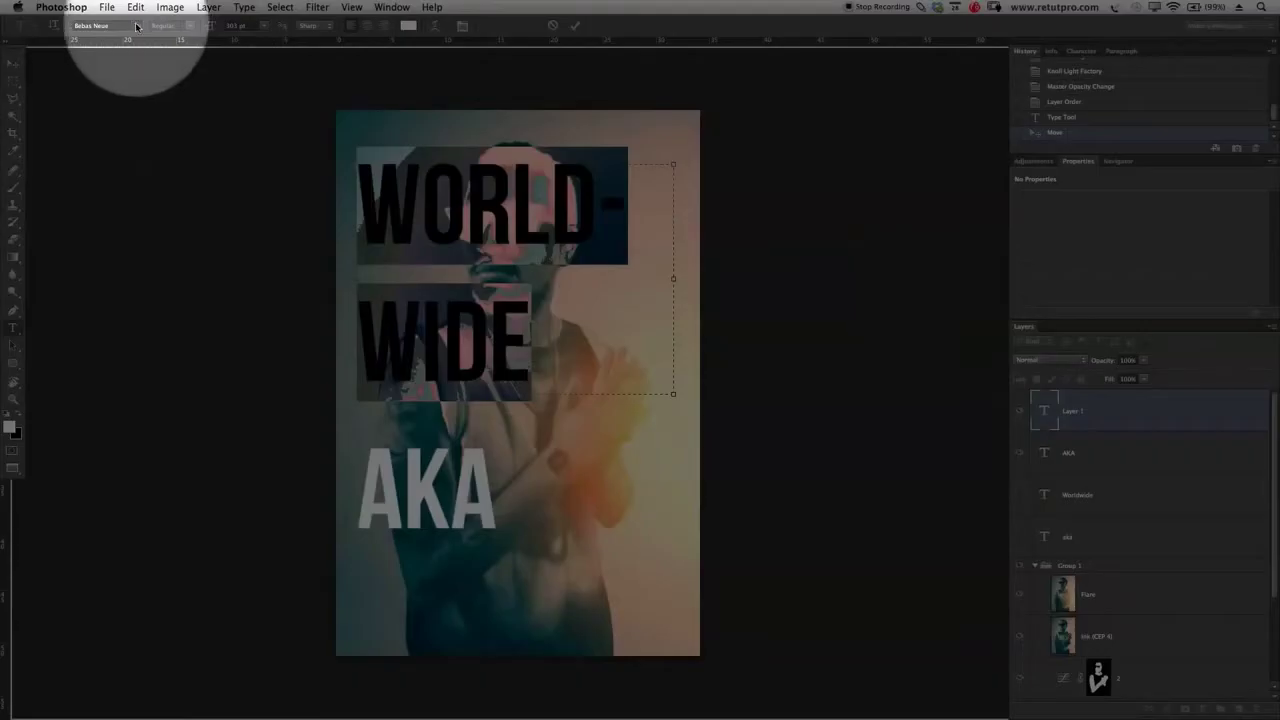
left_click(136, 25)
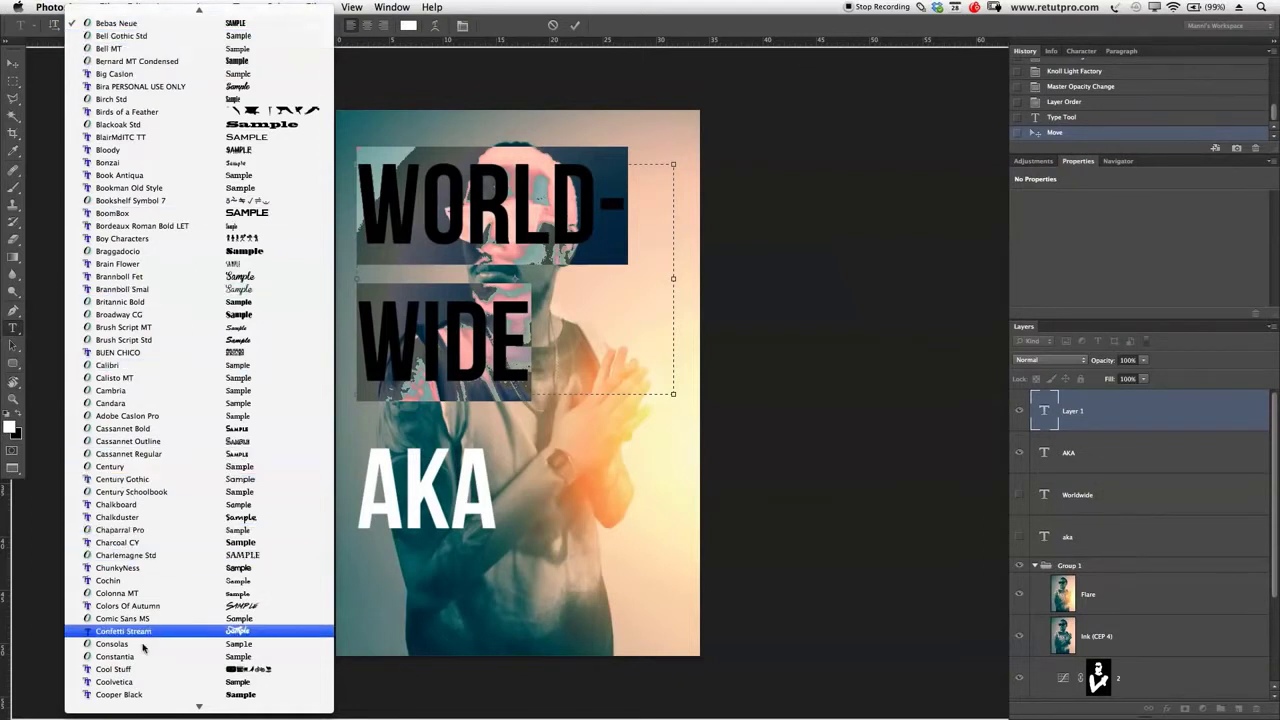
scroll(150, 456, "down", 4)
left_click(152, 457)
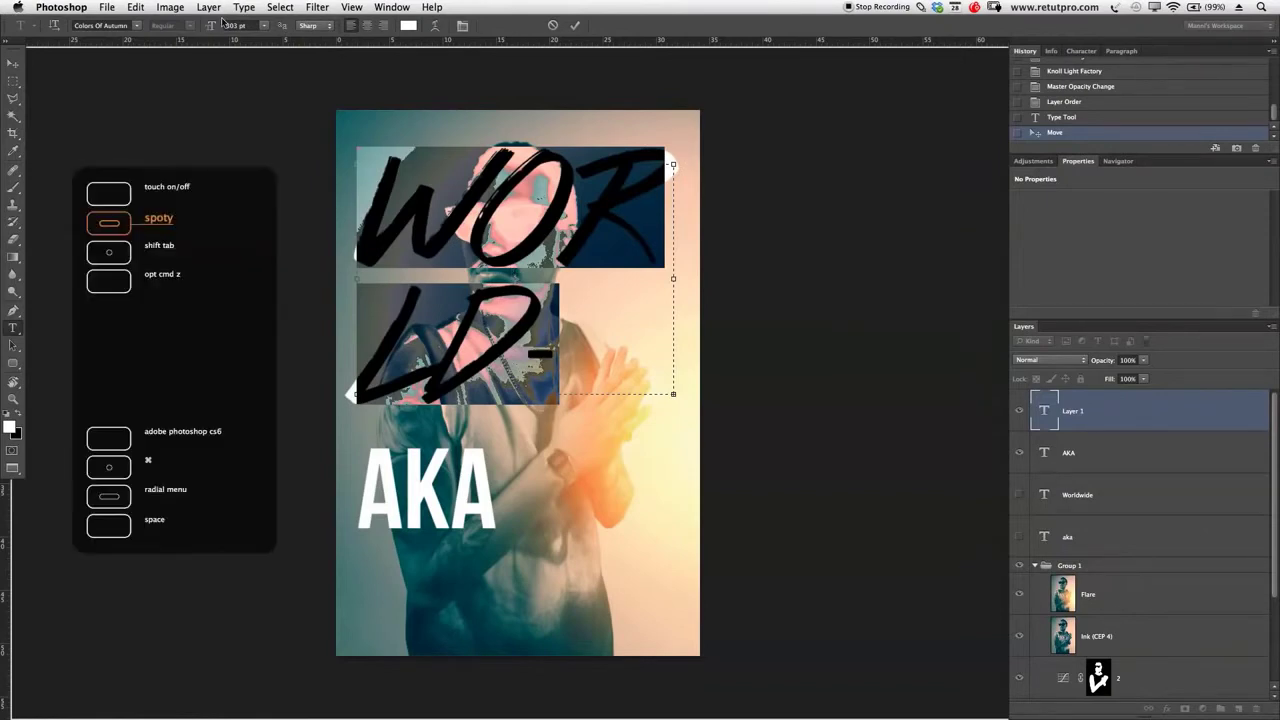
left_click_drag(210, 28, 135, 67)
left_click(620, 230)
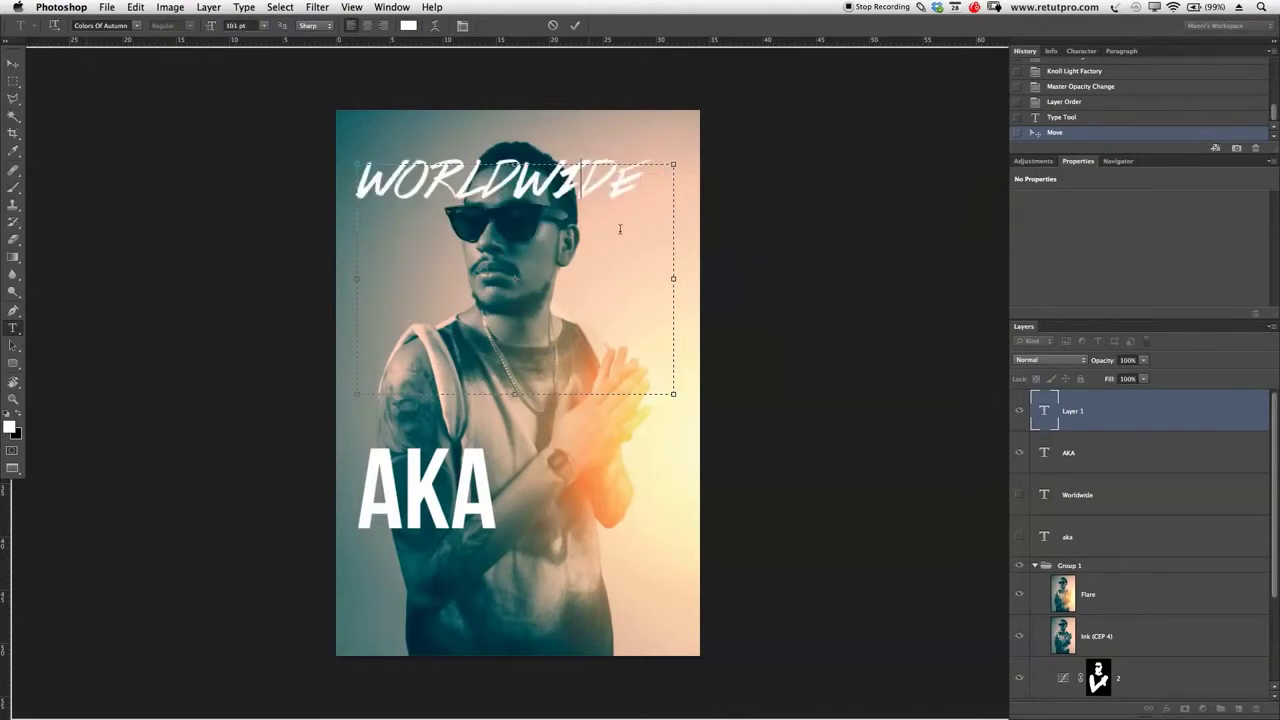
Color the WORLDWIDE text a very dark neutral grey and commit the text edit
left_click_drag(641, 183, 326, 181)
left_click(408, 25)
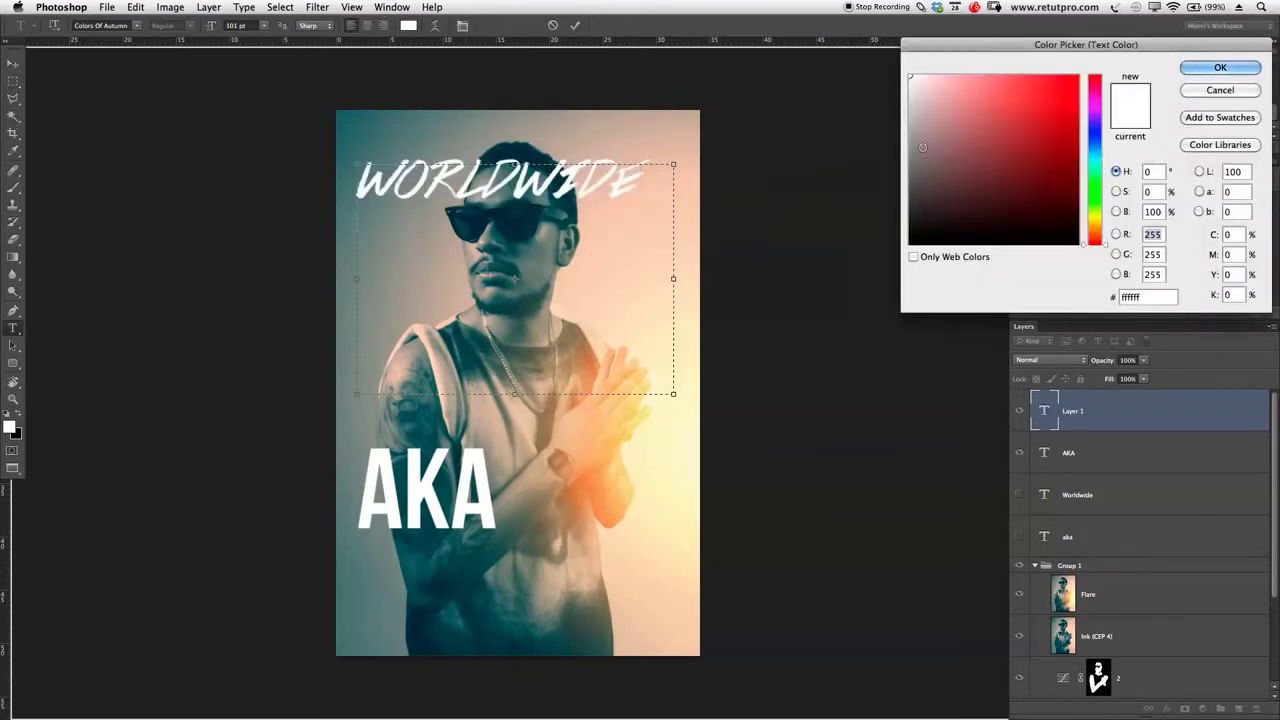
left_click(915, 171)
left_click_drag(915, 171, 907, 197)
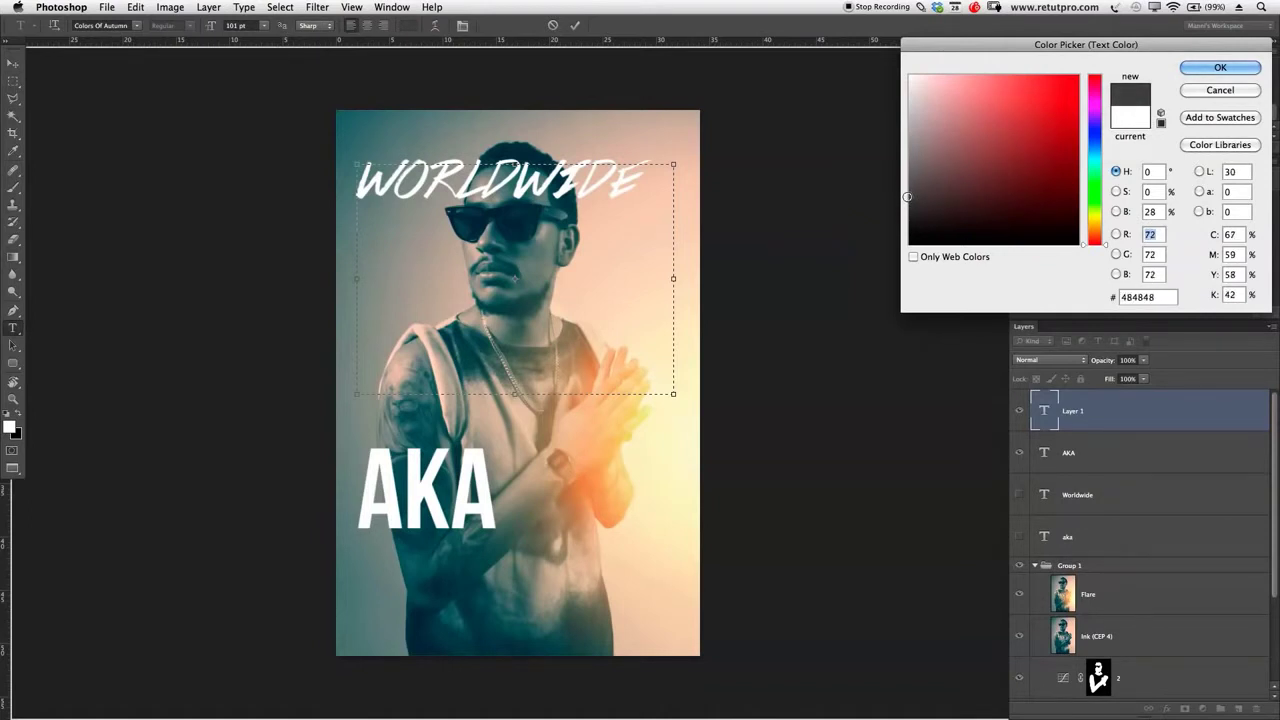
left_click(1221, 63)
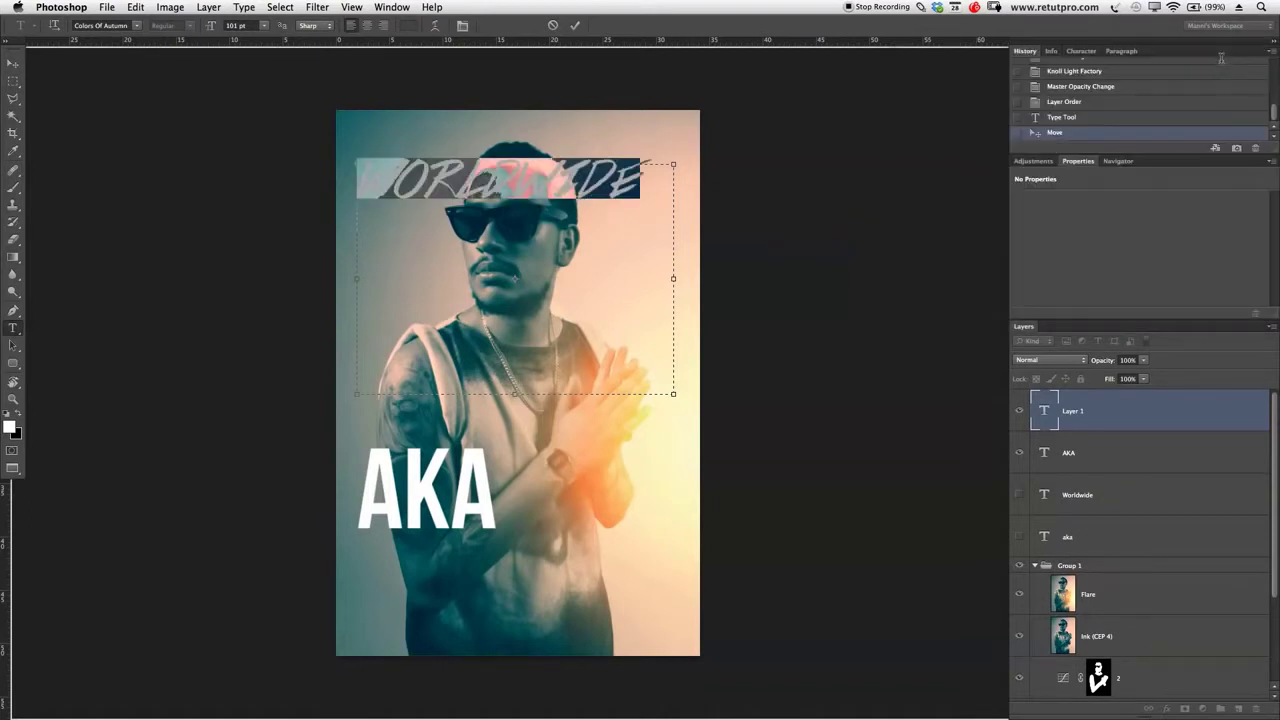
left_click(646, 187)
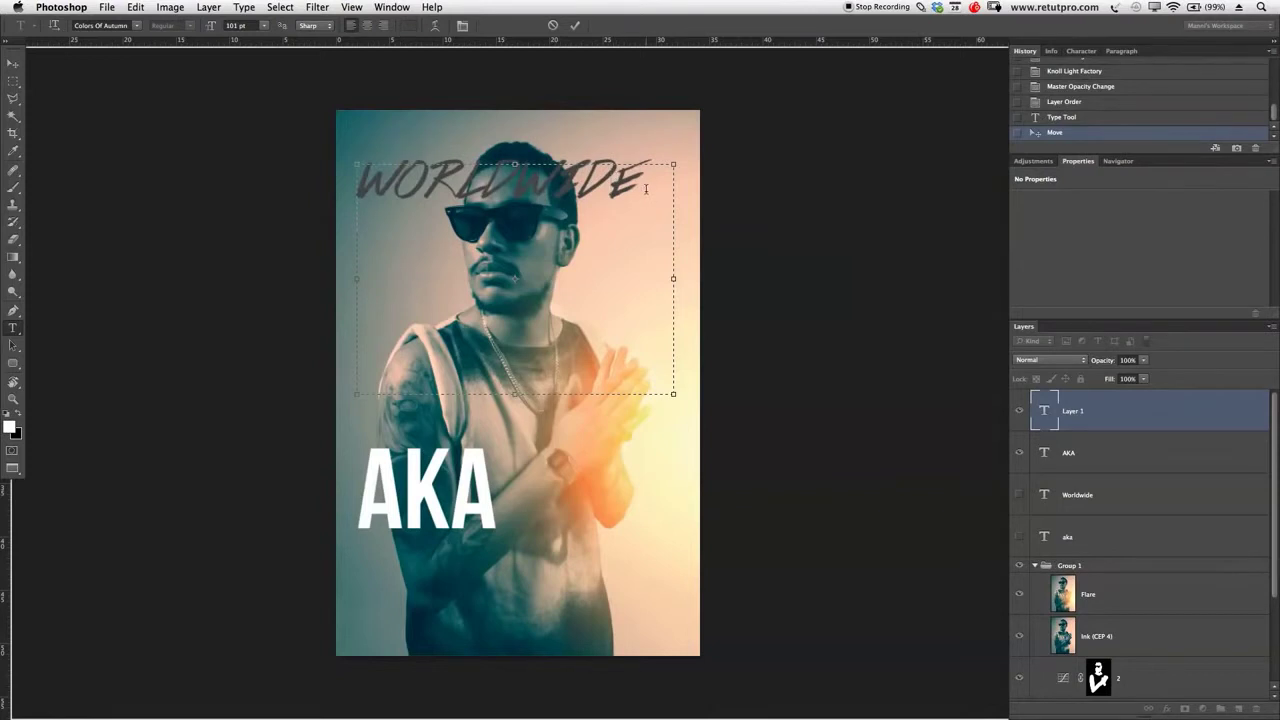
double_click(516, 182)
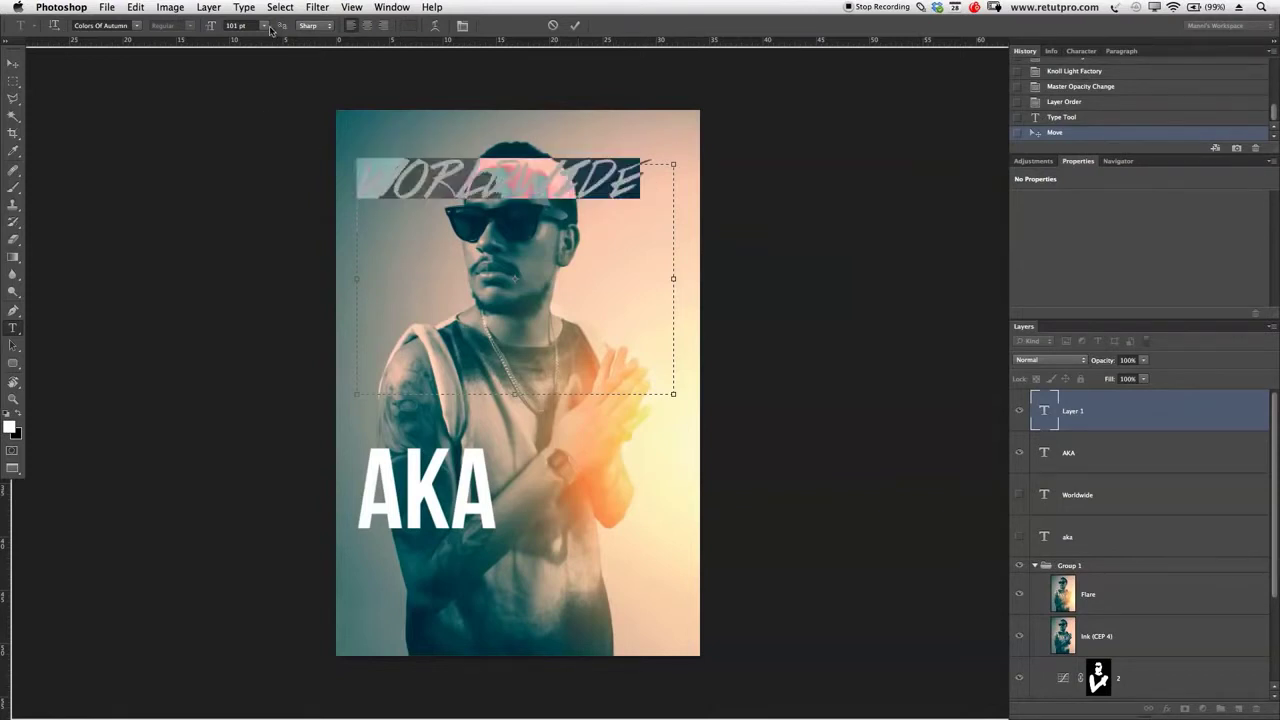
left_click(408, 27)
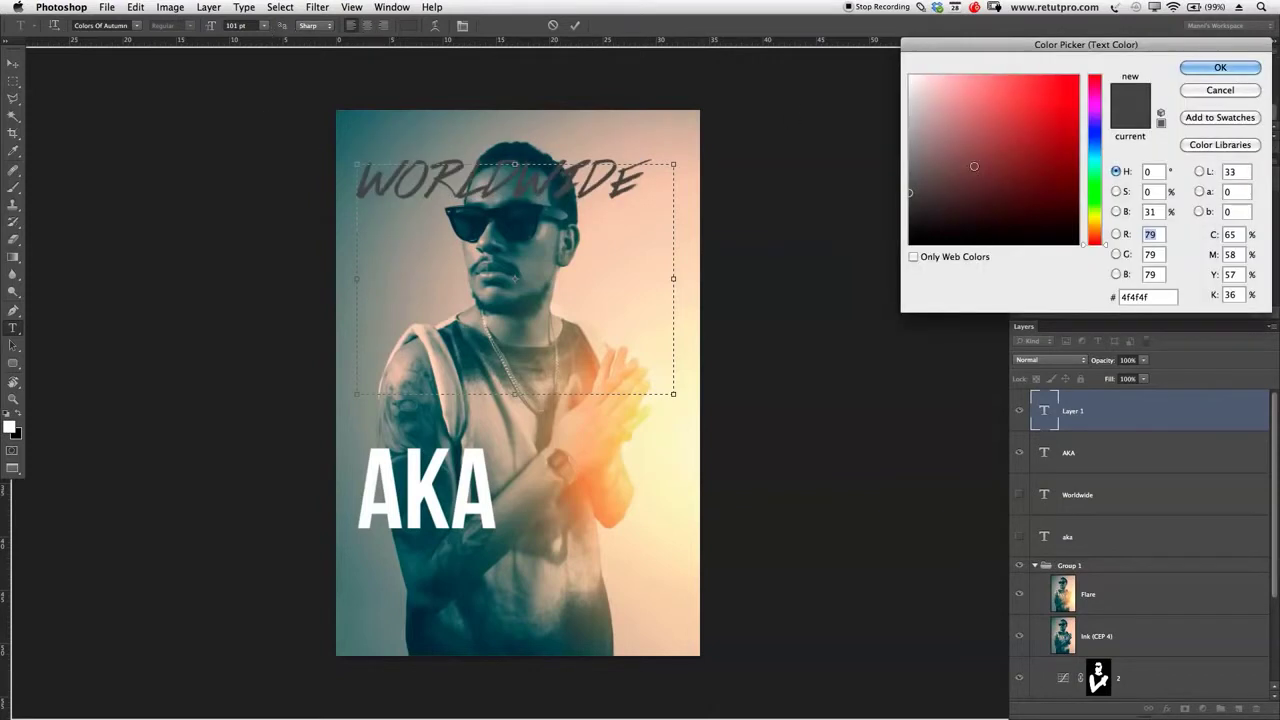
left_click_drag(911, 195, 910, 204)
left_click(1220, 67)
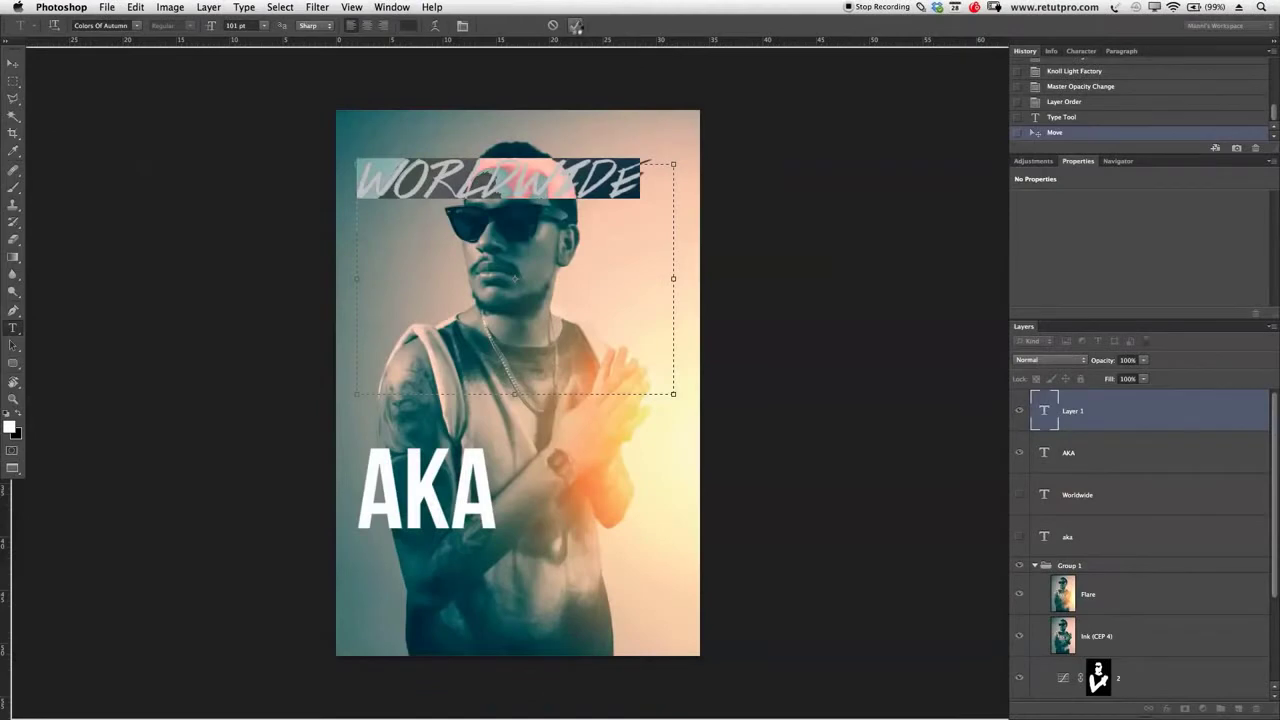
left_click(575, 28)
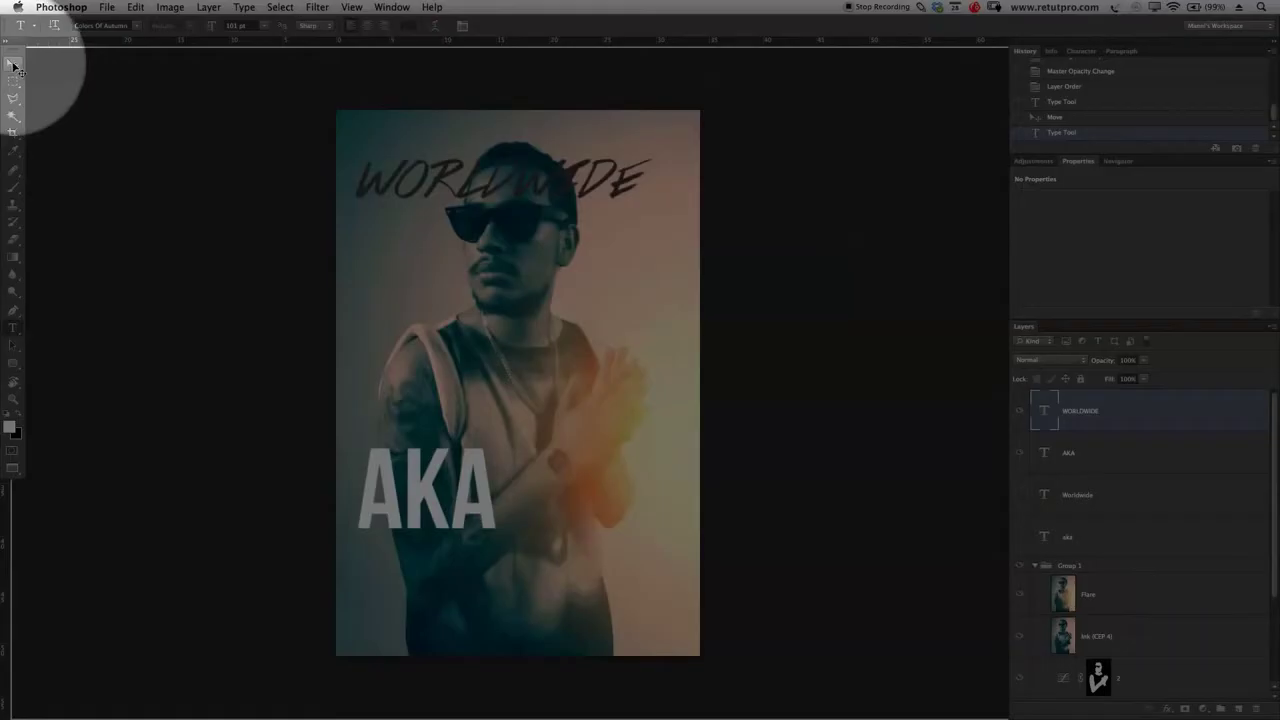
Move WORLDWIDE down to overlap the lower edge of AKA and place its layer beneath the AKA layer
left_click(13, 63)
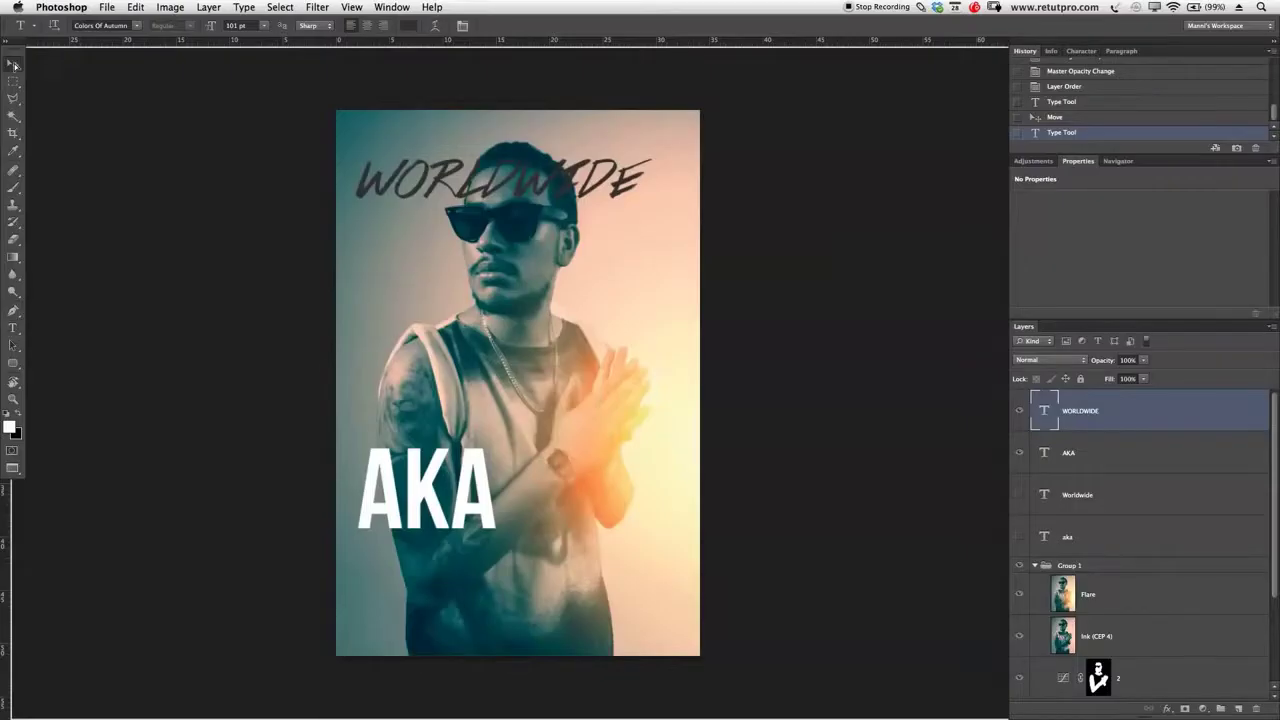
left_click_drag(526, 171, 530, 522)
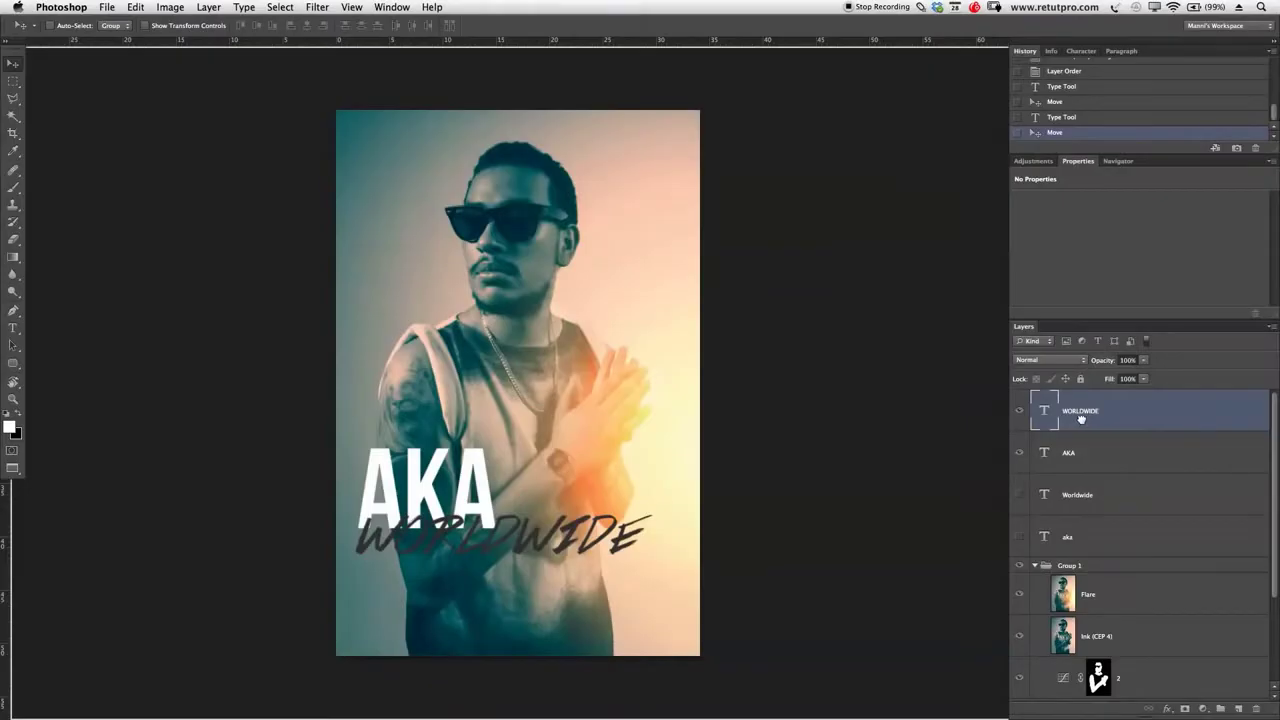
left_click_drag(1080, 418, 1094, 472)
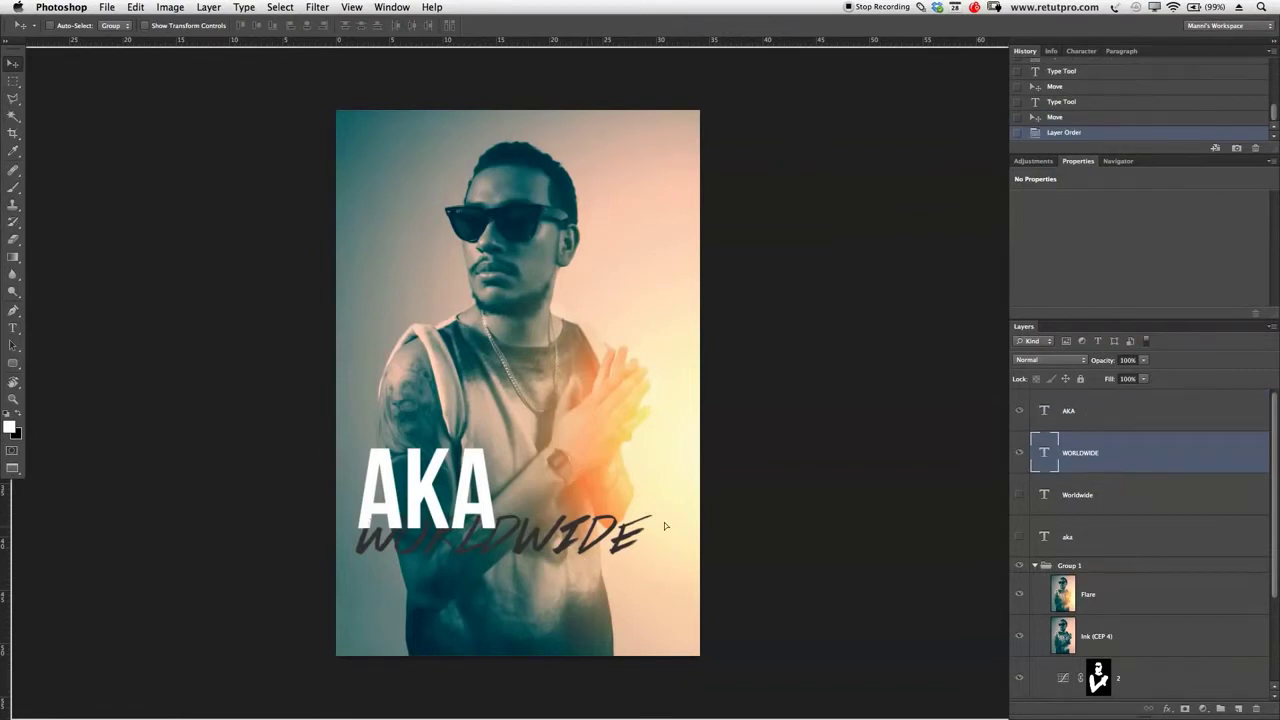
Shift WORLDWIDE slightly down and rotate it about 9 degrees counter-clockwise with Free Transform
left_click_drag(506, 530, 512, 545)
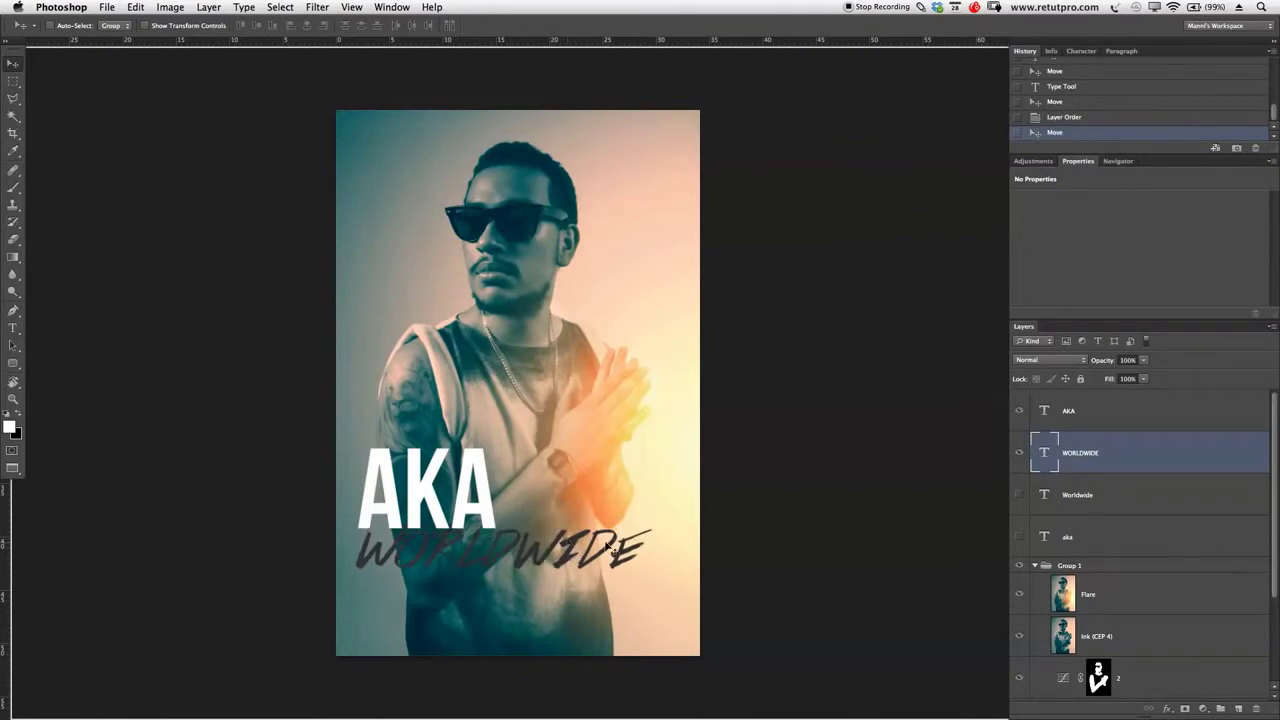
key("super+t")
left_click_drag(688, 507, 662, 485)
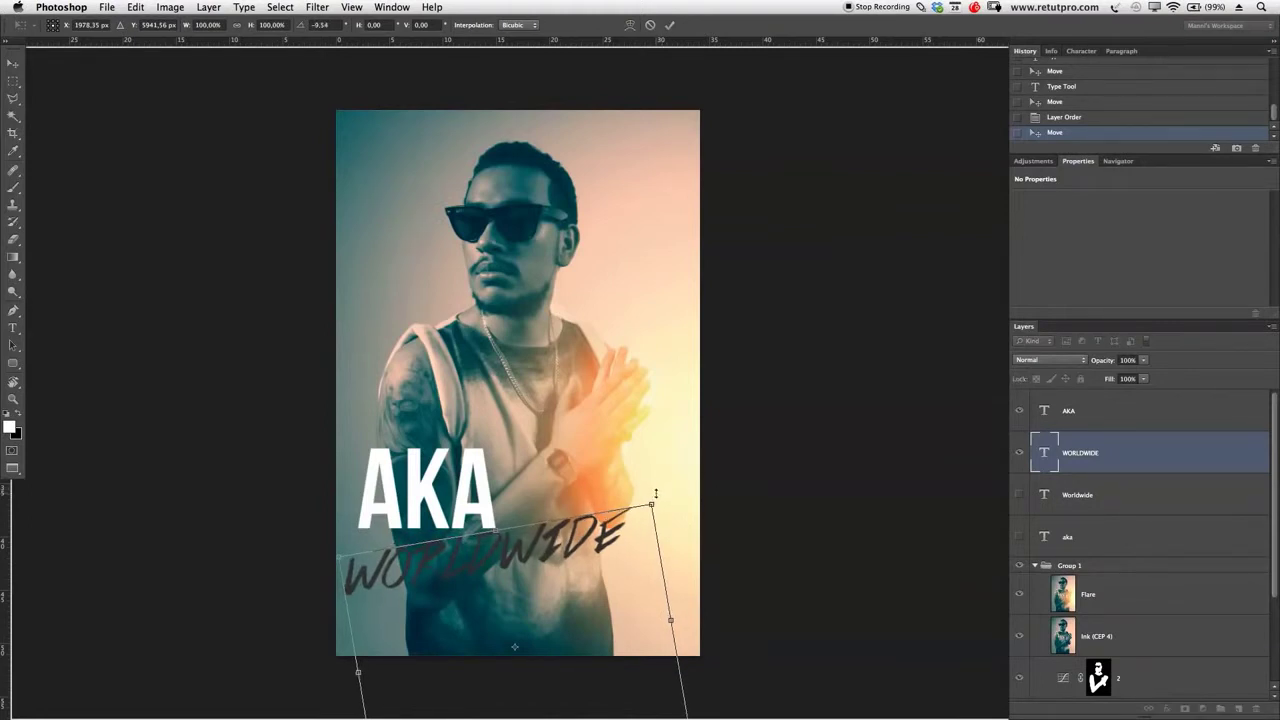
left_click(657, 495)
left_click(659, 497)
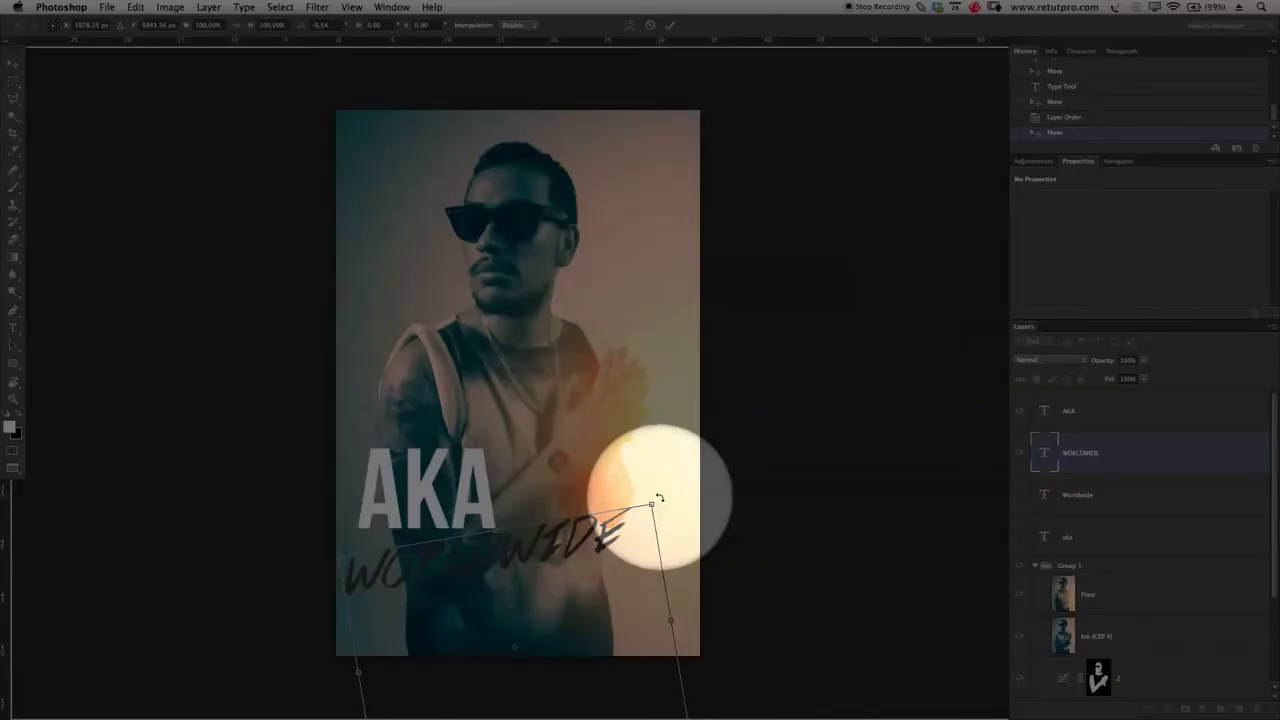
left_click(670, 25)
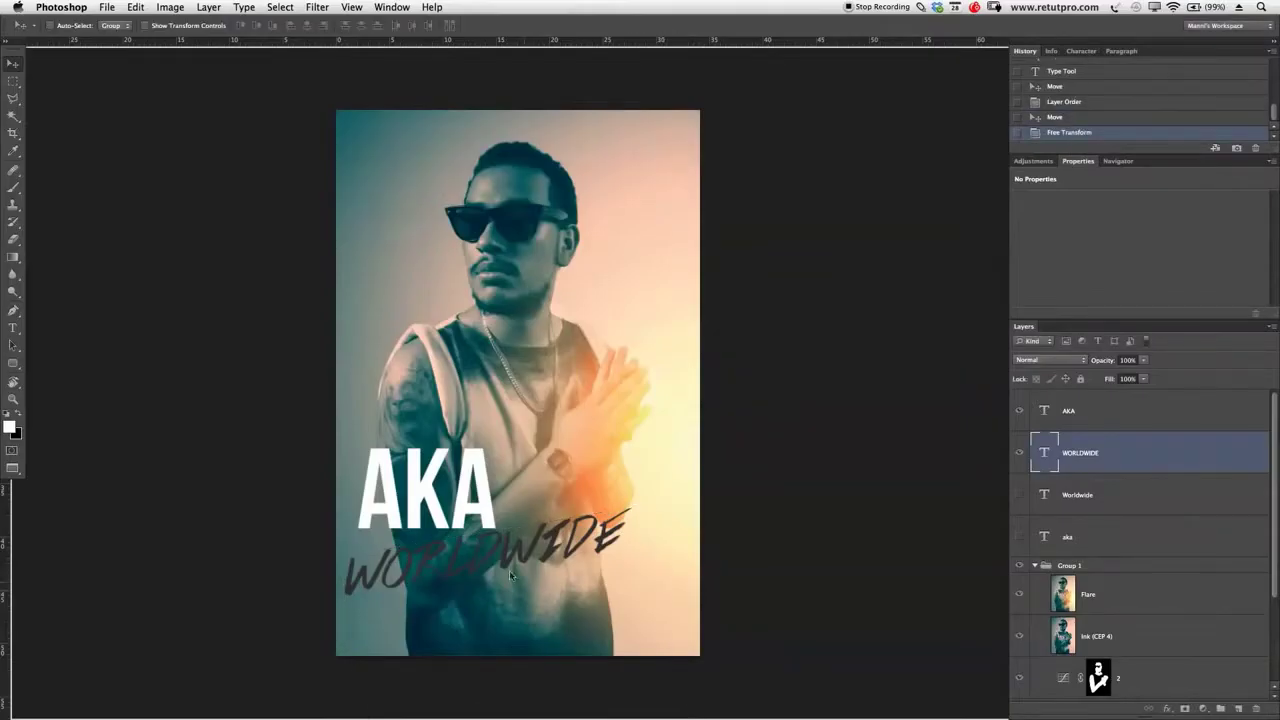
Move the tilted WORLDWIDE text up against the lower edge of AKA and place its layer above AKA
mouse_move(556, 539)
left_mouse_down()
mouse_move(584, 524)
mouse_move(571, 526)
left_mouse_up()
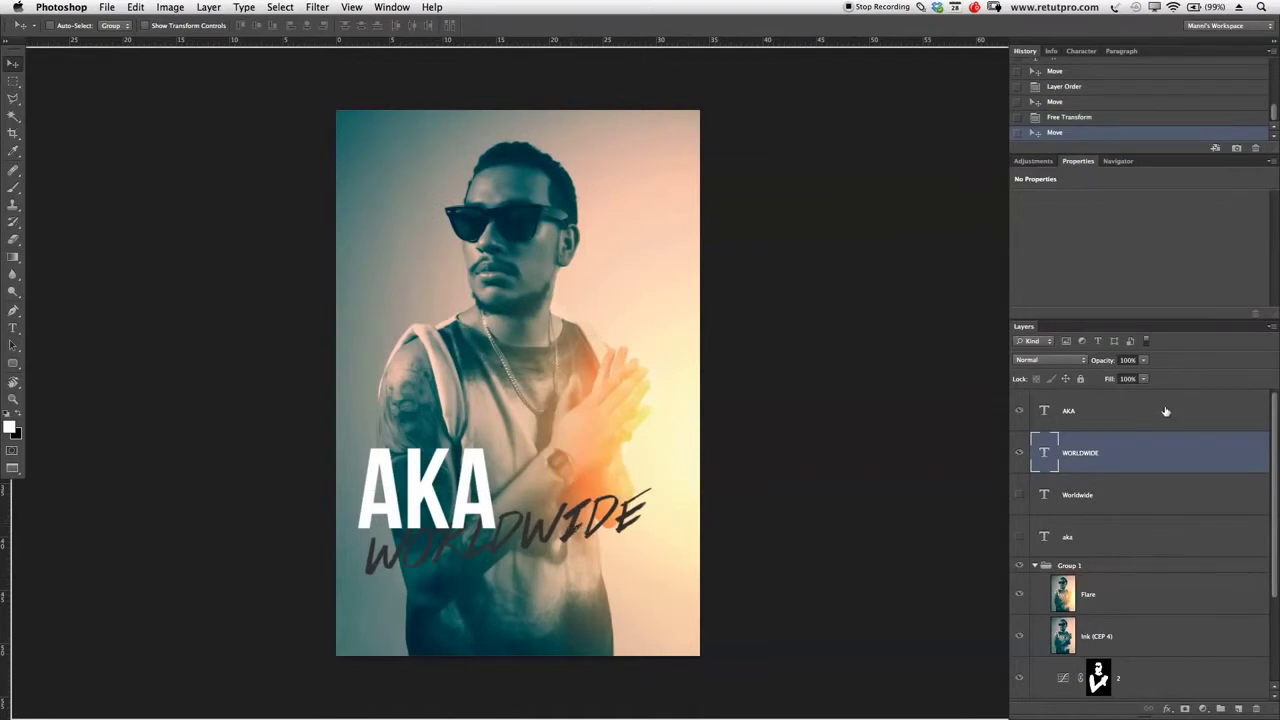
left_click_drag(1087, 454, 1100, 405)
left_click_drag(592, 515, 585, 512)
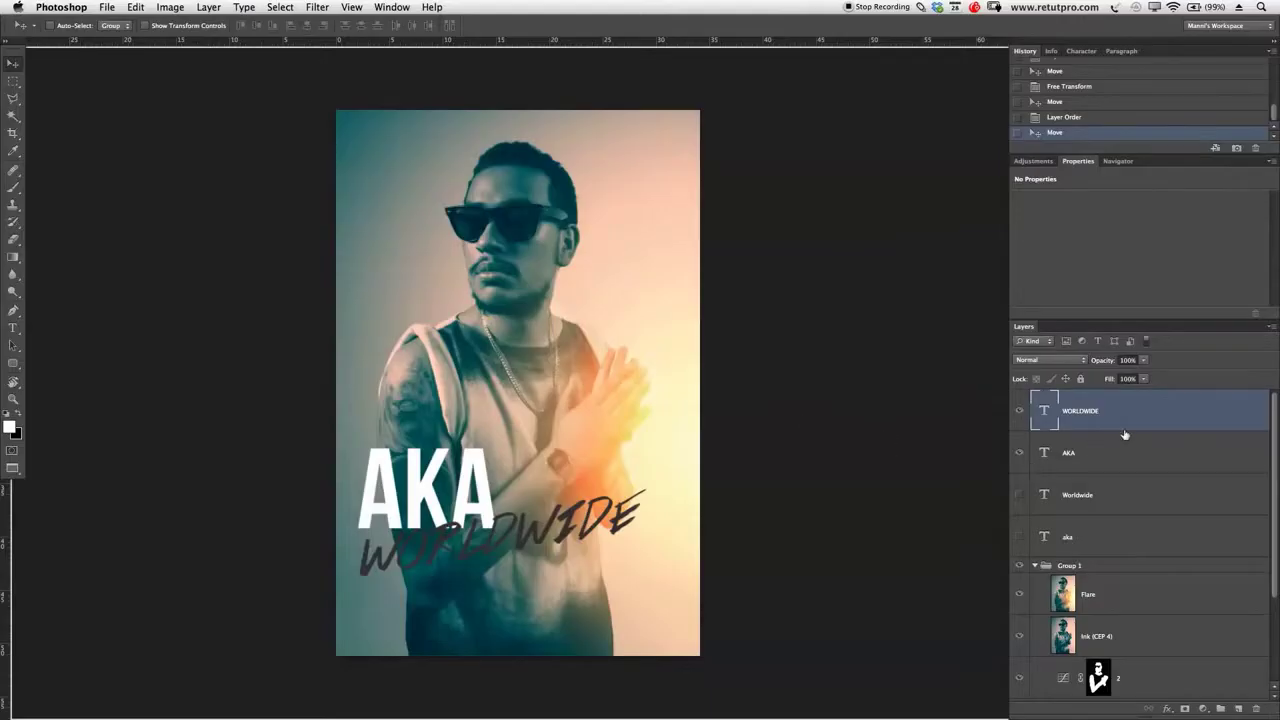
Compare the new titles with the hidden earlier Worldwide and aka text layers by switching layer visibility back and forth
left_click_drag(1028, 456, 1019, 539)
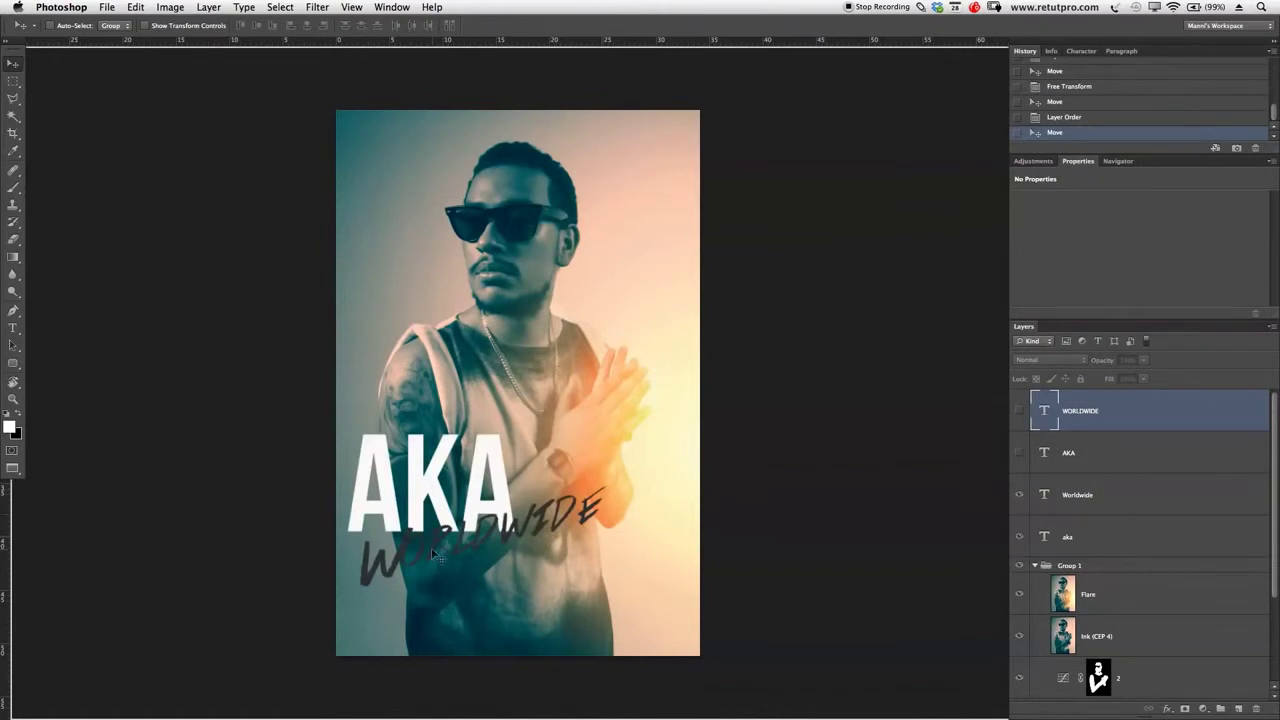
left_click(1019, 410)
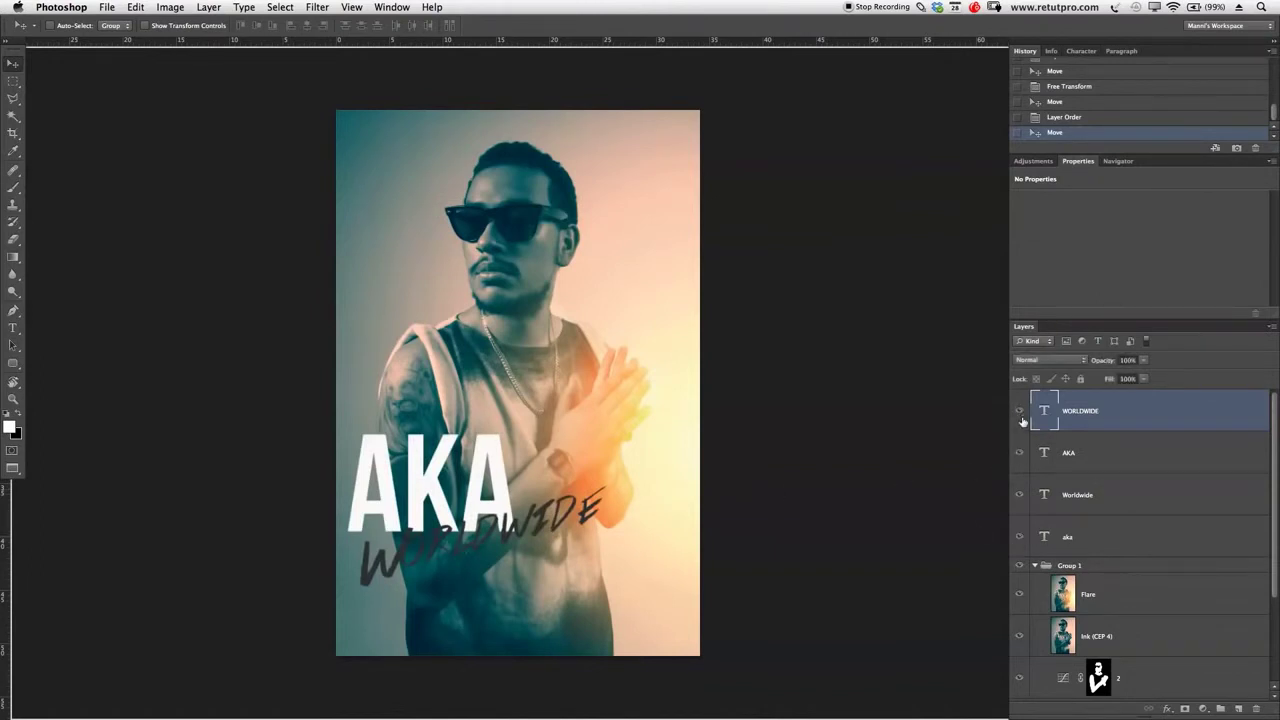
left_click_drag(1019, 527, 1019, 538)
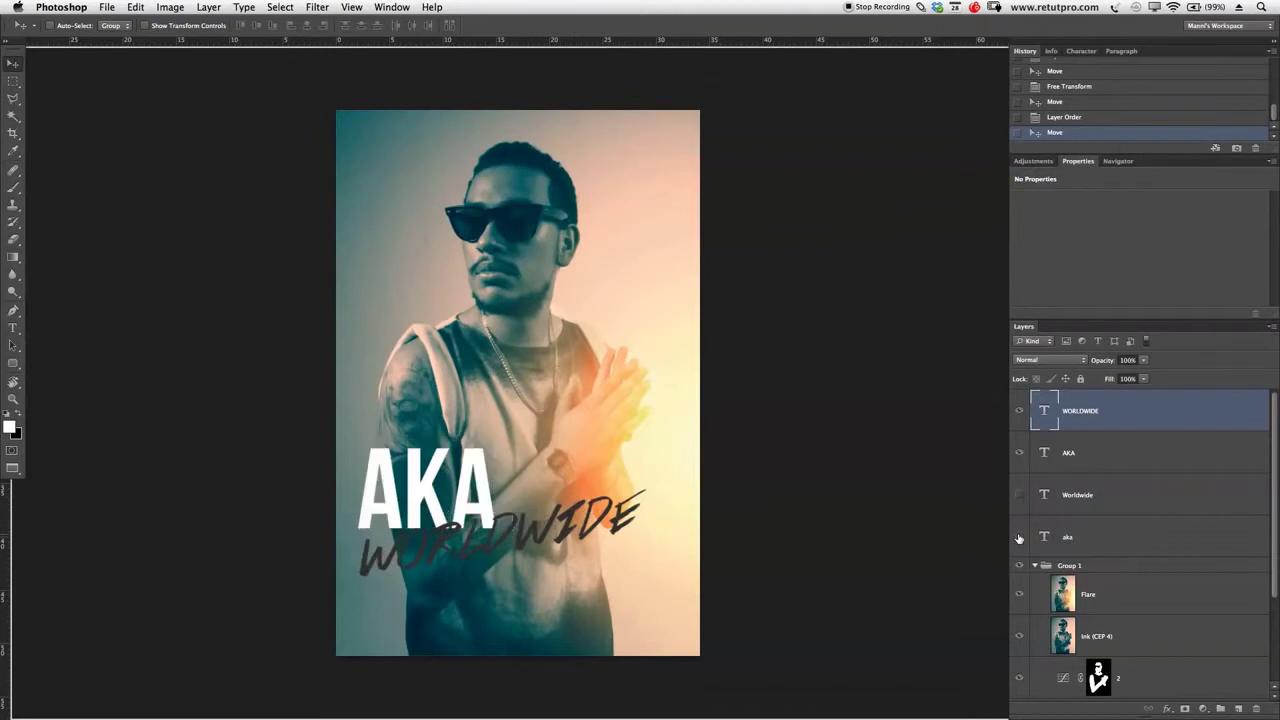
Enlarge the AKA text to 363 pt and move it up slightly above WORLDWIDE
left_click(1096, 456)
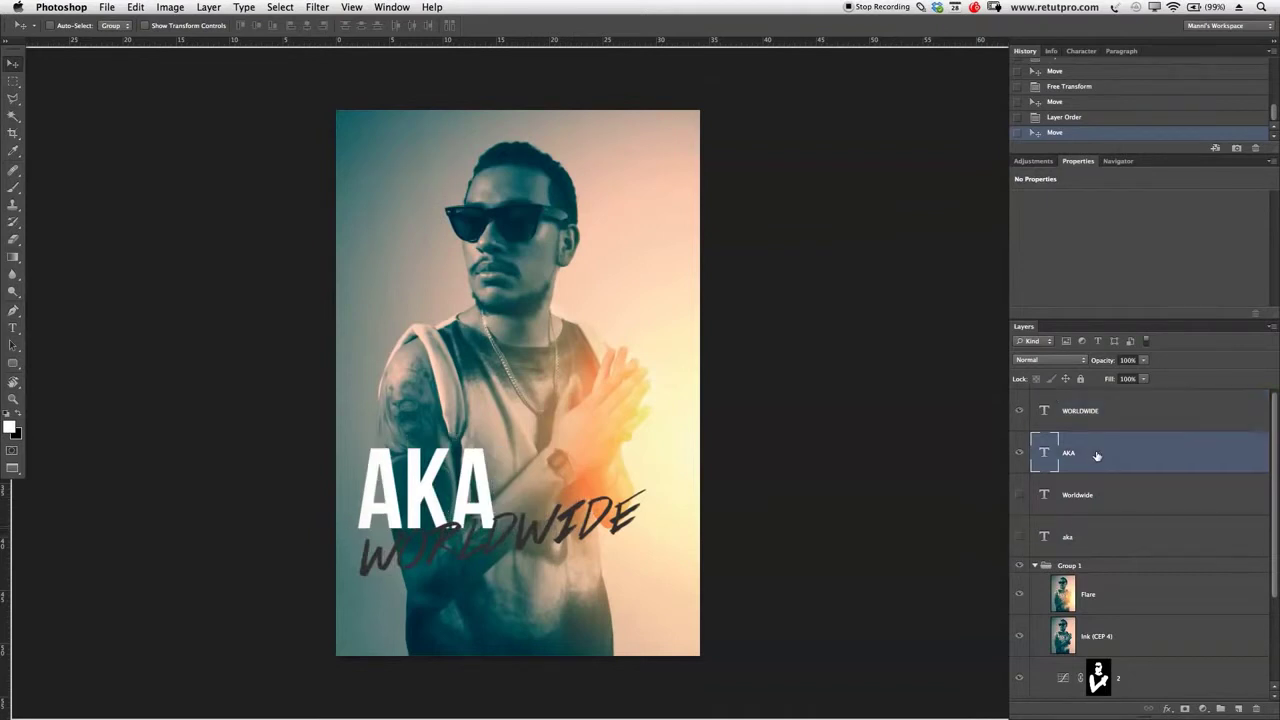
key("t")
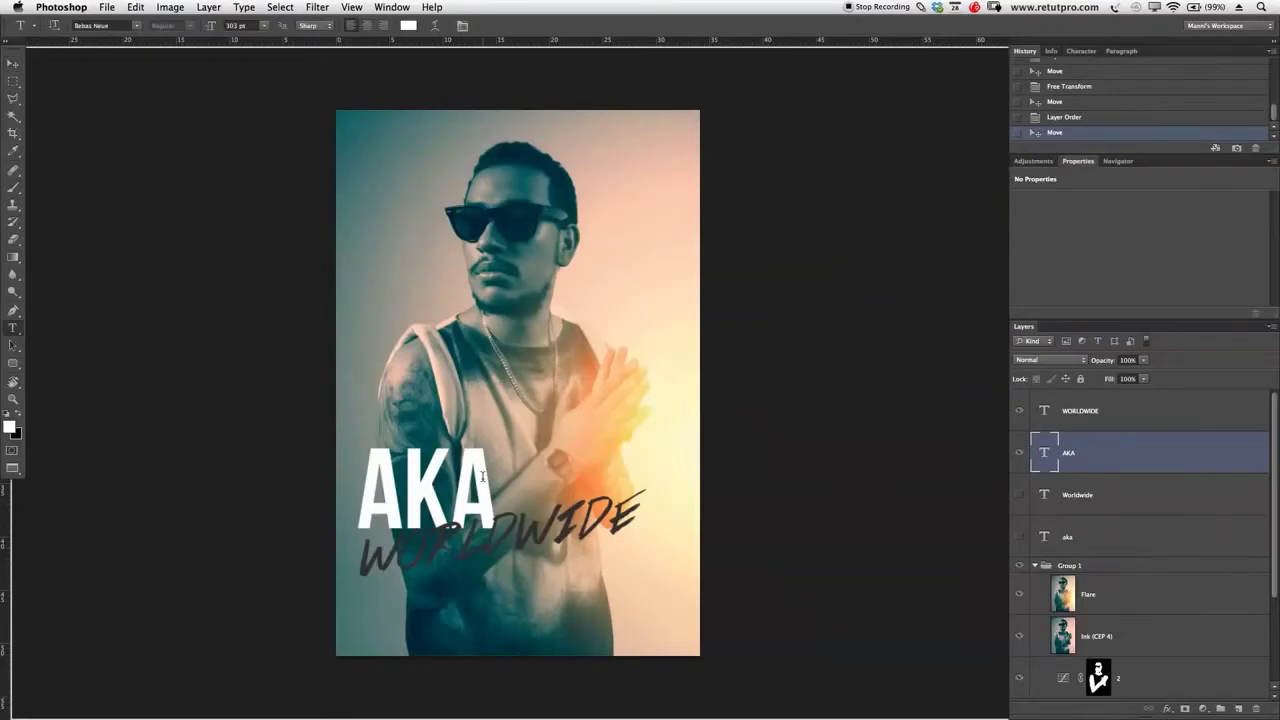
left_click_drag(480, 475, 378, 487)
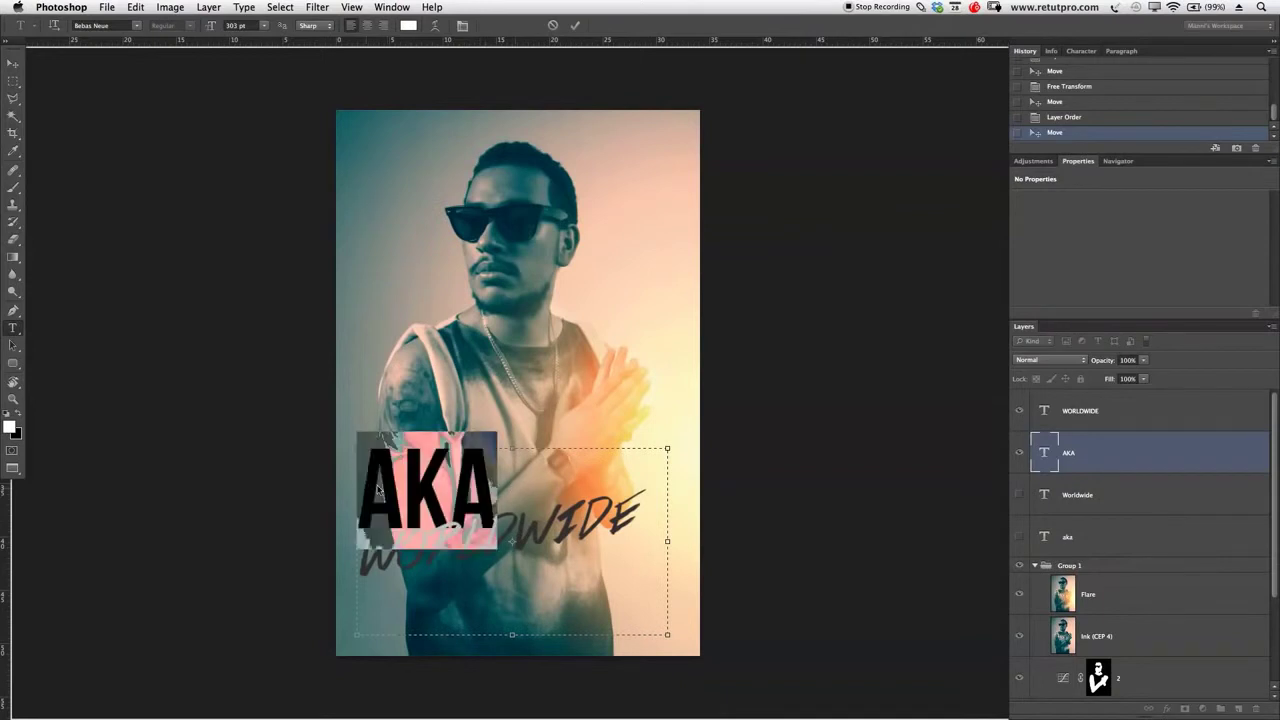
left_click_drag(212, 28, 275, 26)
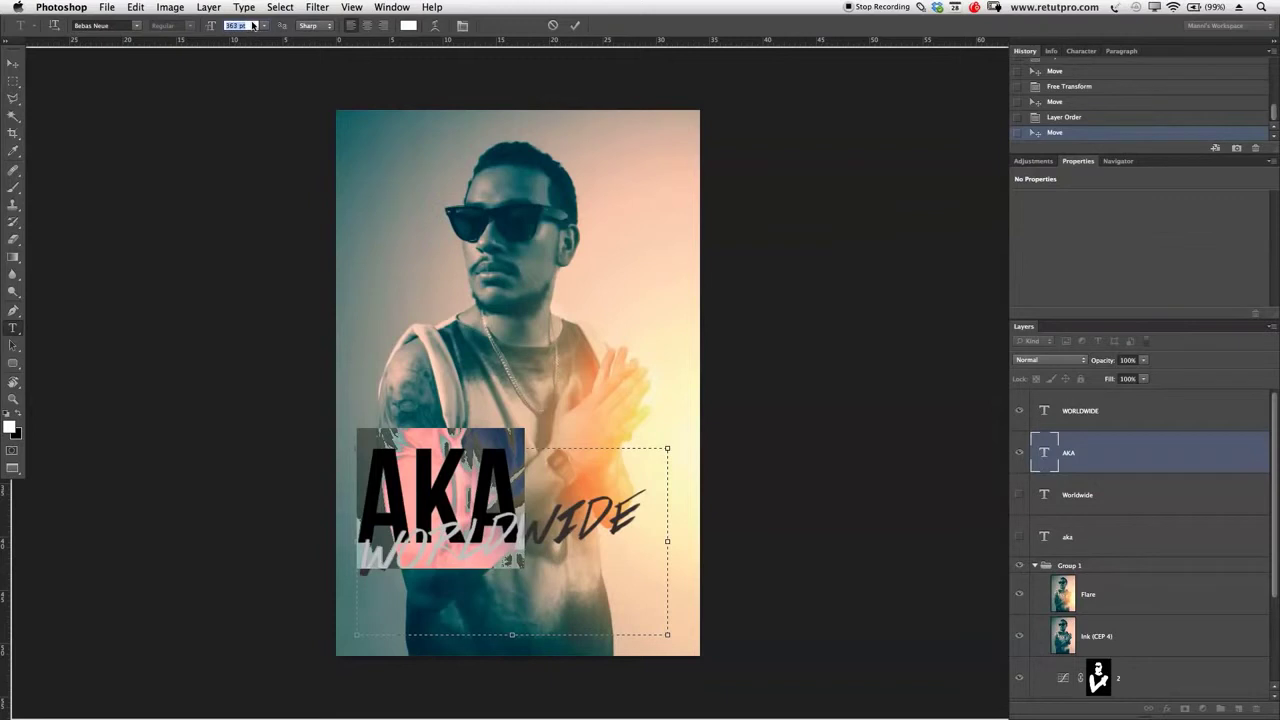
left_click(576, 26)
key("v")
left_click_drag(484, 514, 482, 500)
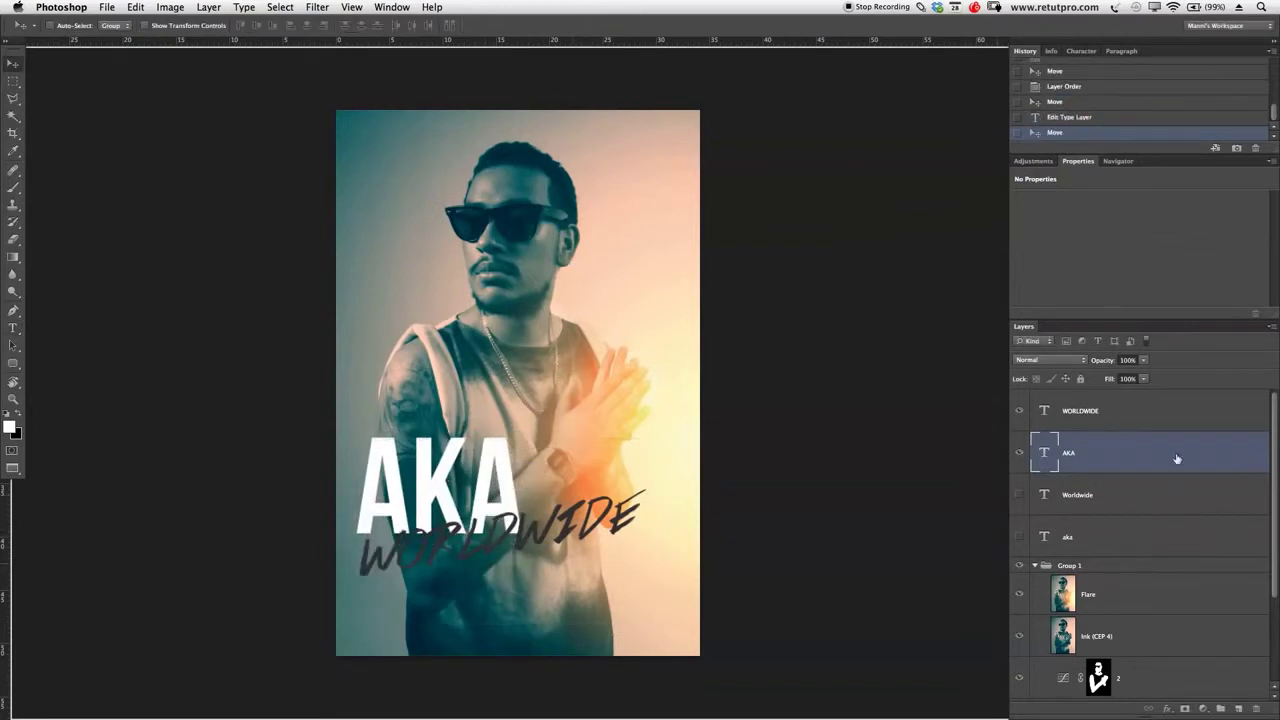
Reduce the WORLDWIDE text to 91 pt and commit the text edit
left_click(1136, 424)
key("t")
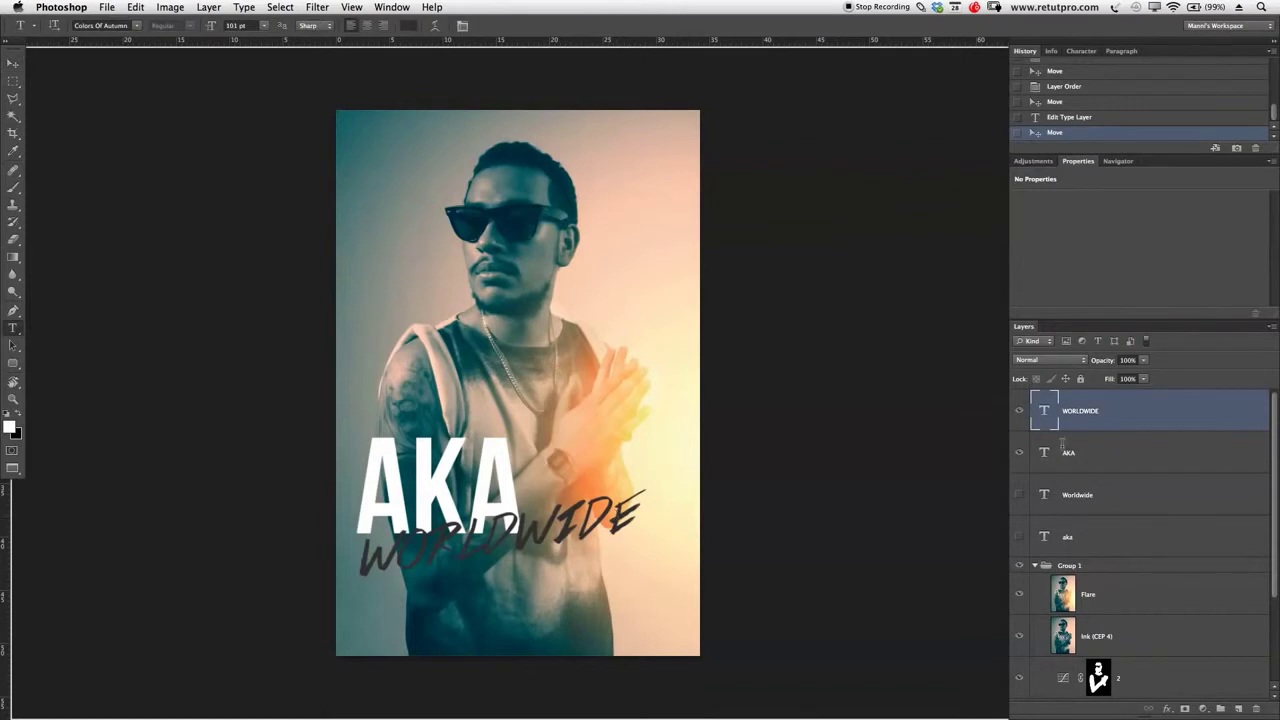
key("super+t")
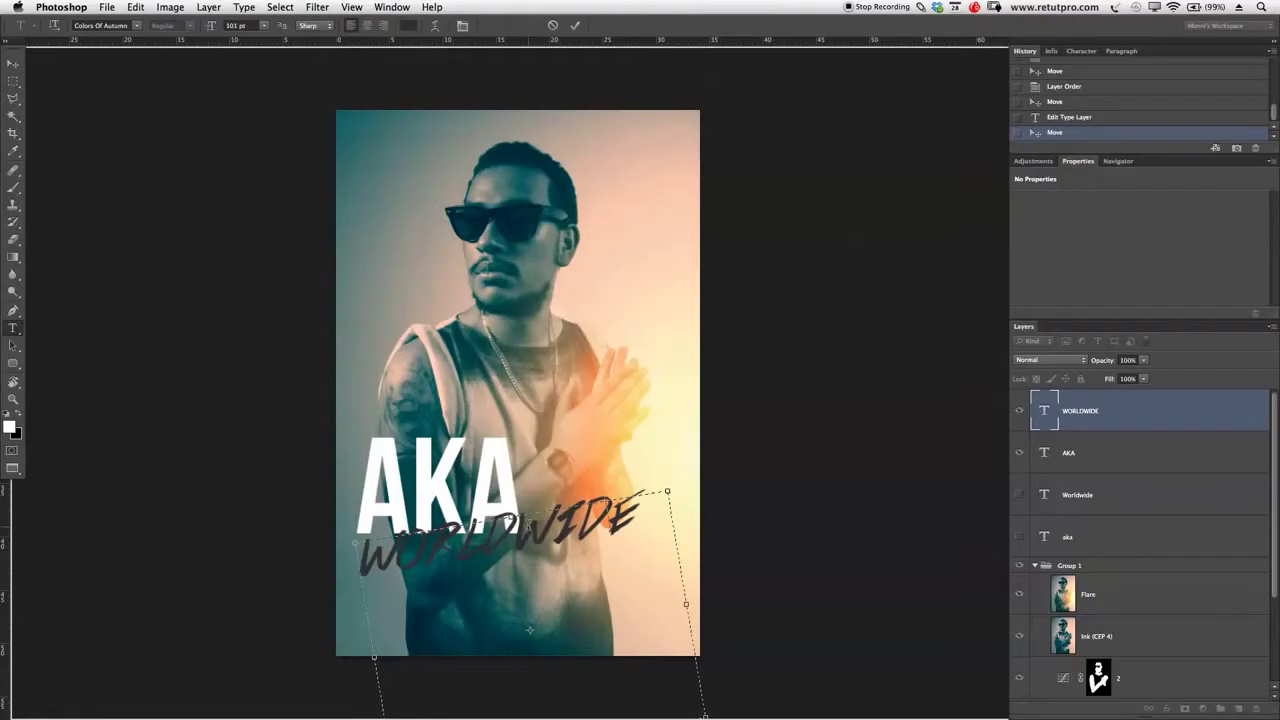
key("super+a")
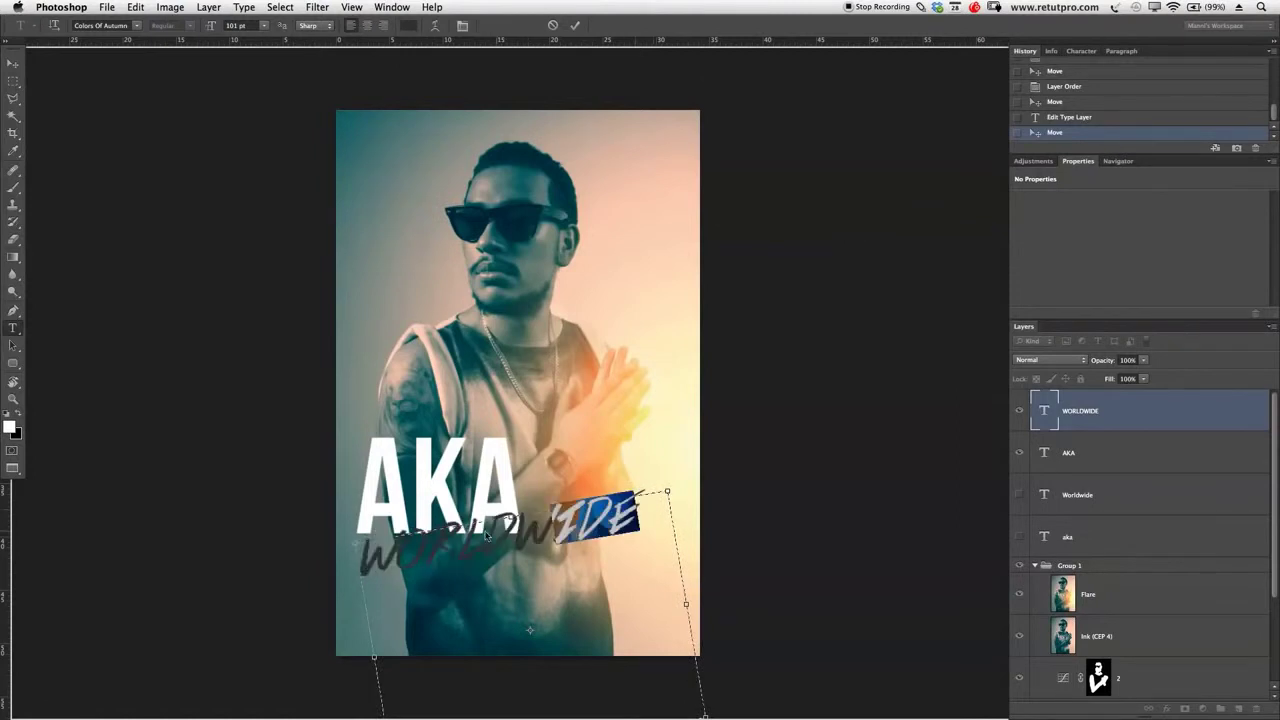
left_click_drag(214, 27, 210, 27)
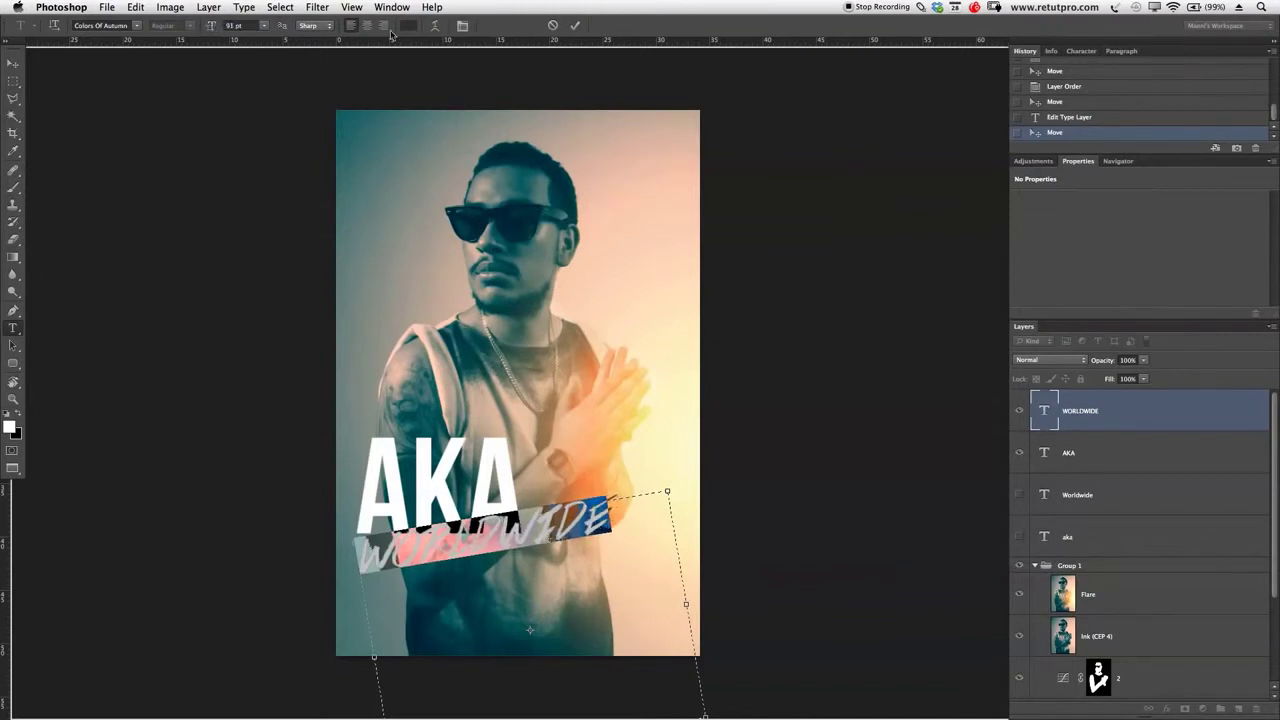
left_click(576, 26)
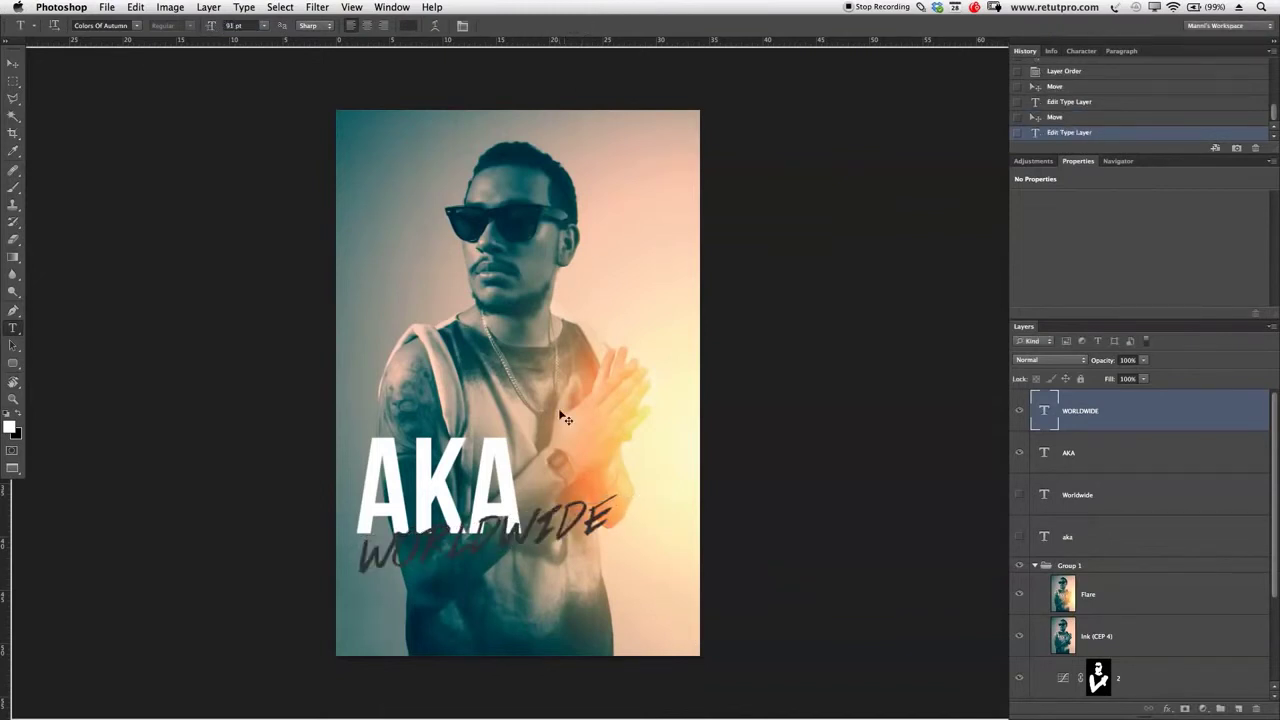
Shift WORLDWIDE up and to the right so it crosses the lower edge of AKA with its end past the letters
key("v")
mouse_move(438, 574)
left_mouse_down()
mouse_move(468, 561)
mouse_move(458, 567)
left_mouse_up()
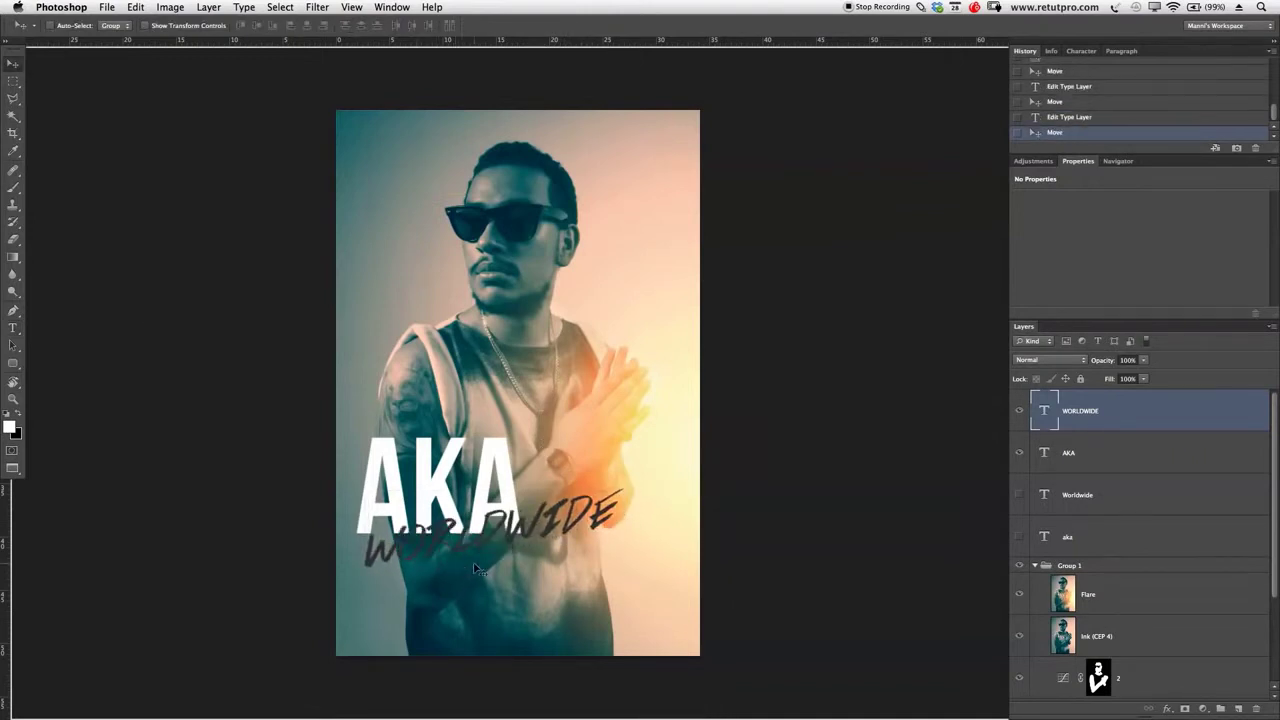
key("shift+Right")
key("shift+Right")
key("shift+Right")
key("shift+Right")
key("shift+Right")
key("shift+Right")
key("shift+Right")
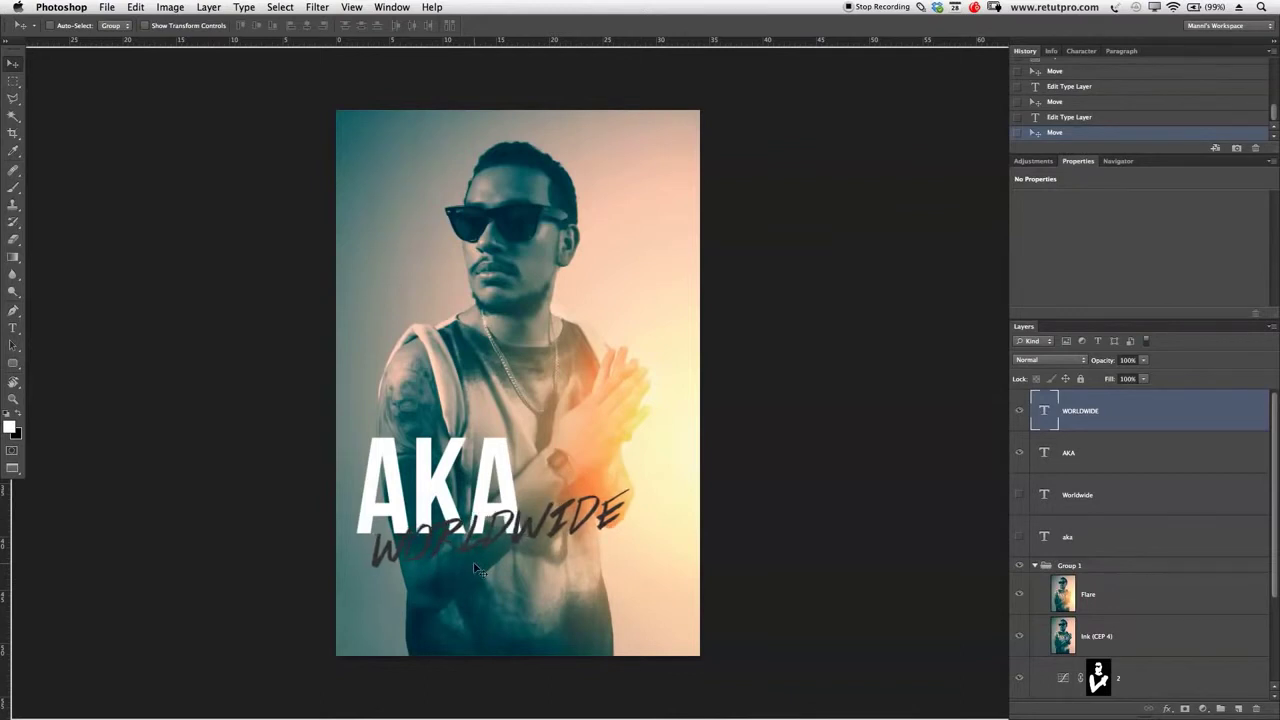
left_click_drag(473, 555, 482, 556)
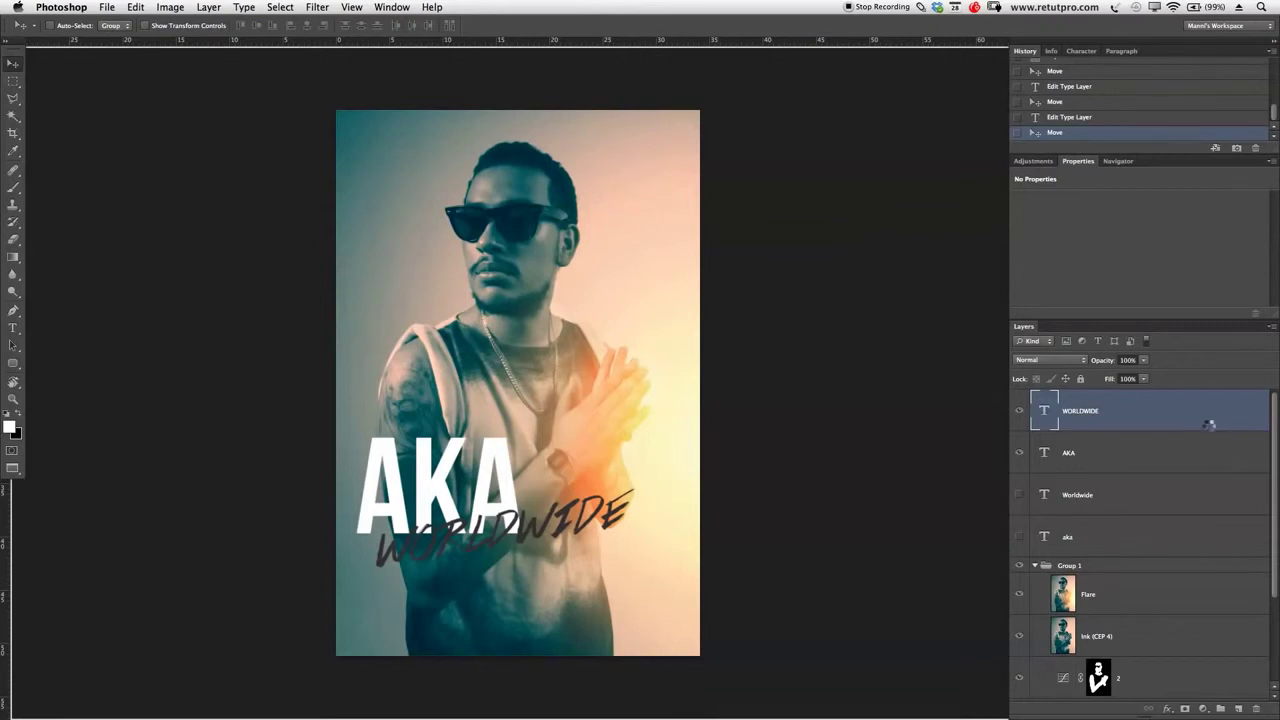
Stamp all visible layers into a new top layer and add a Curves adjustment layer above it
key("super+alt+shift+e")
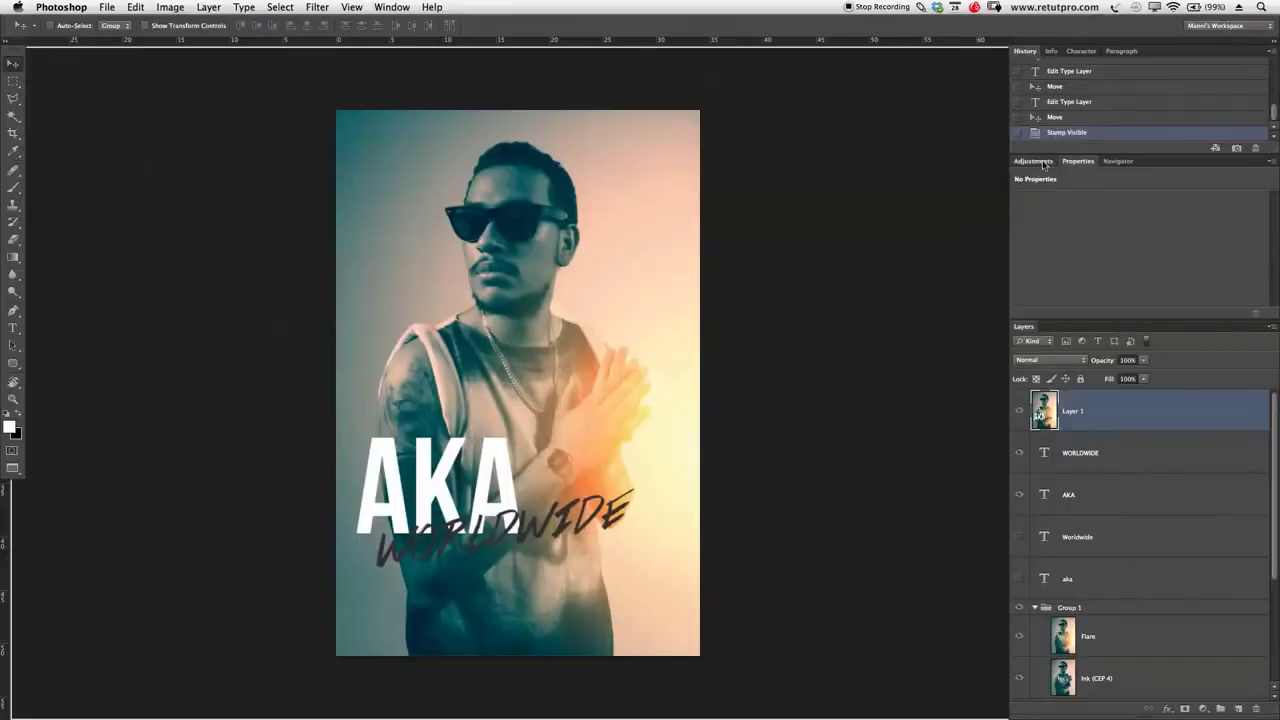
left_click(1045, 163)
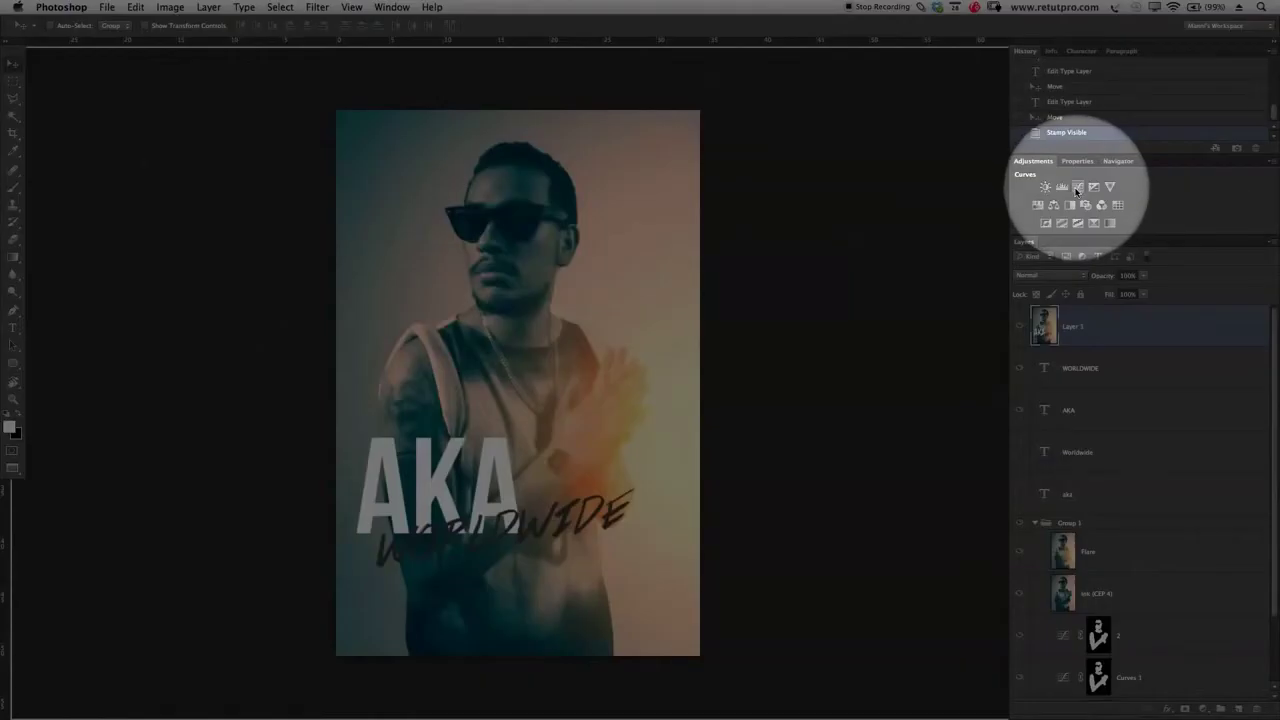
left_click(1075, 187)
left_click_drag(1138, 319, 1141, 567)
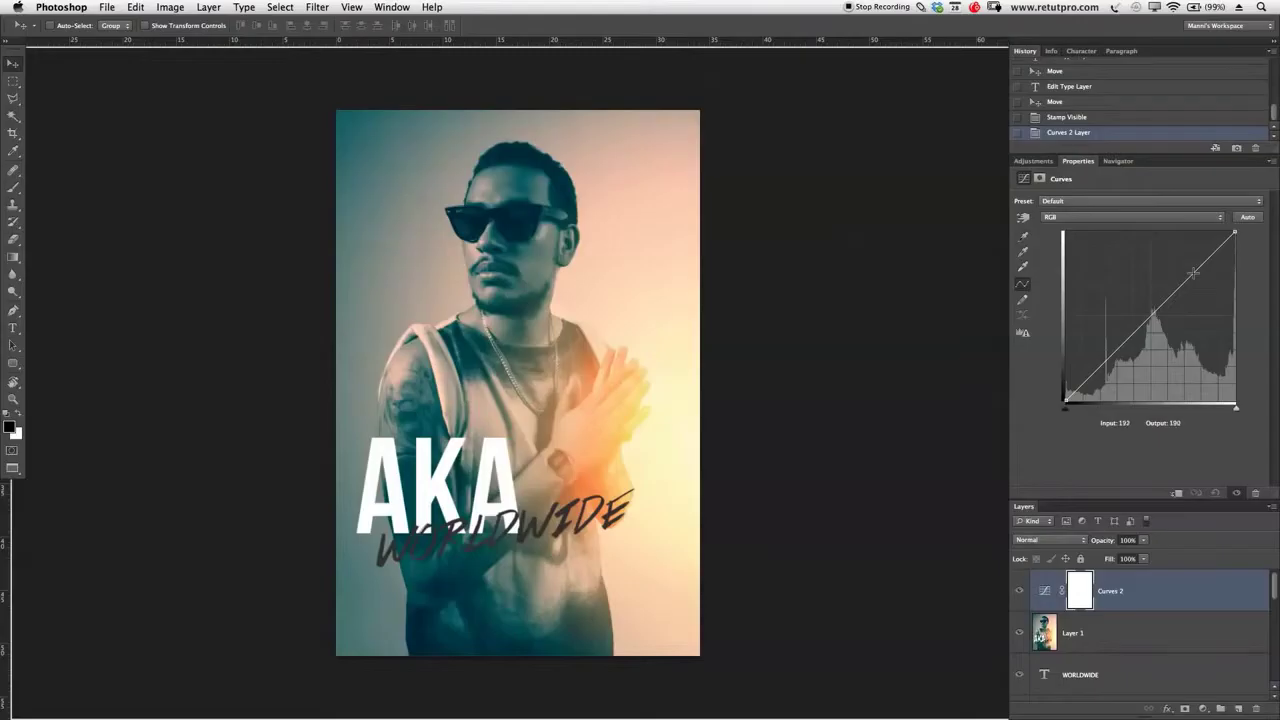
Shape the new Curves adjustment into a gentle S-curve, raising the highlights to an output of 200 and lowering the shadows
left_click(1192, 270)
left_click_drag(1192, 270, 1190, 268)
left_click_drag(1102, 356, 1106, 367)
left_click_drag(1190, 270, 1190, 268)
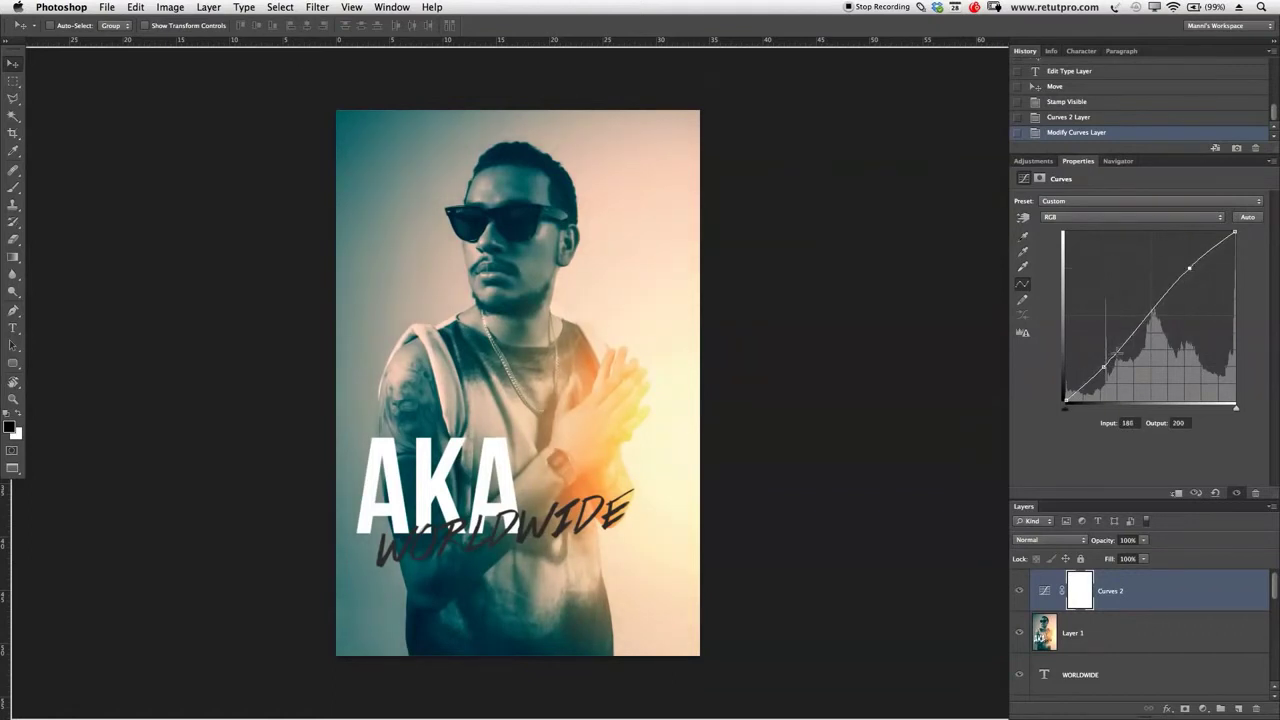
left_click_drag(1104, 366, 1102, 367)
key("F1")
key("F1")
Group the layers from Curves 2 down to aka and name the group Text
left_click_drag(1161, 498, 1154, 472)
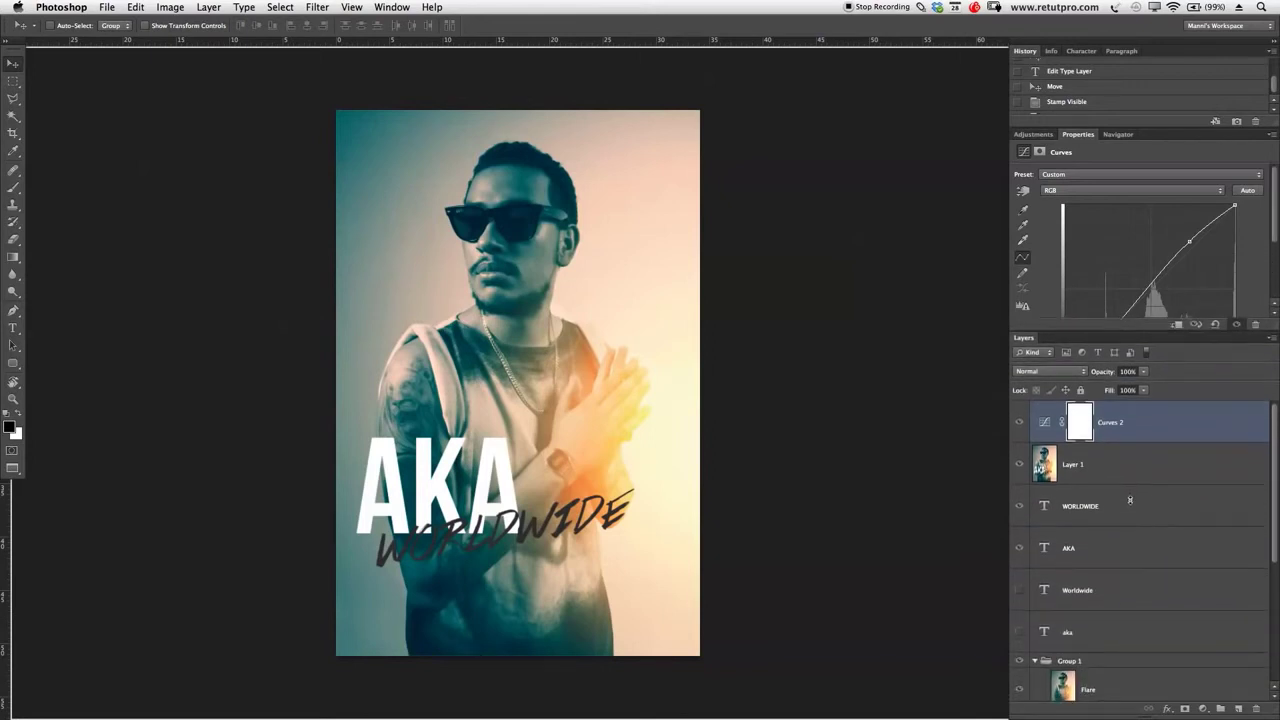
left_click(1120, 625, "shift")
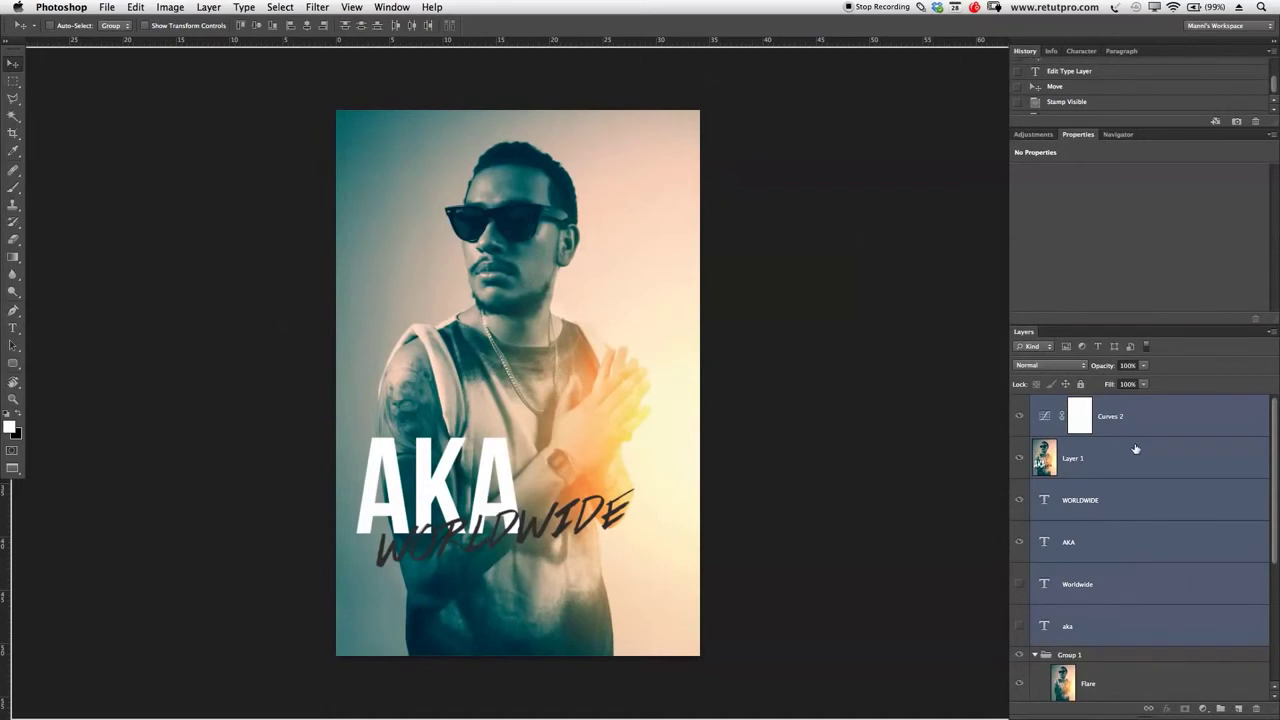
key("super+g")
double_click(1069, 402)
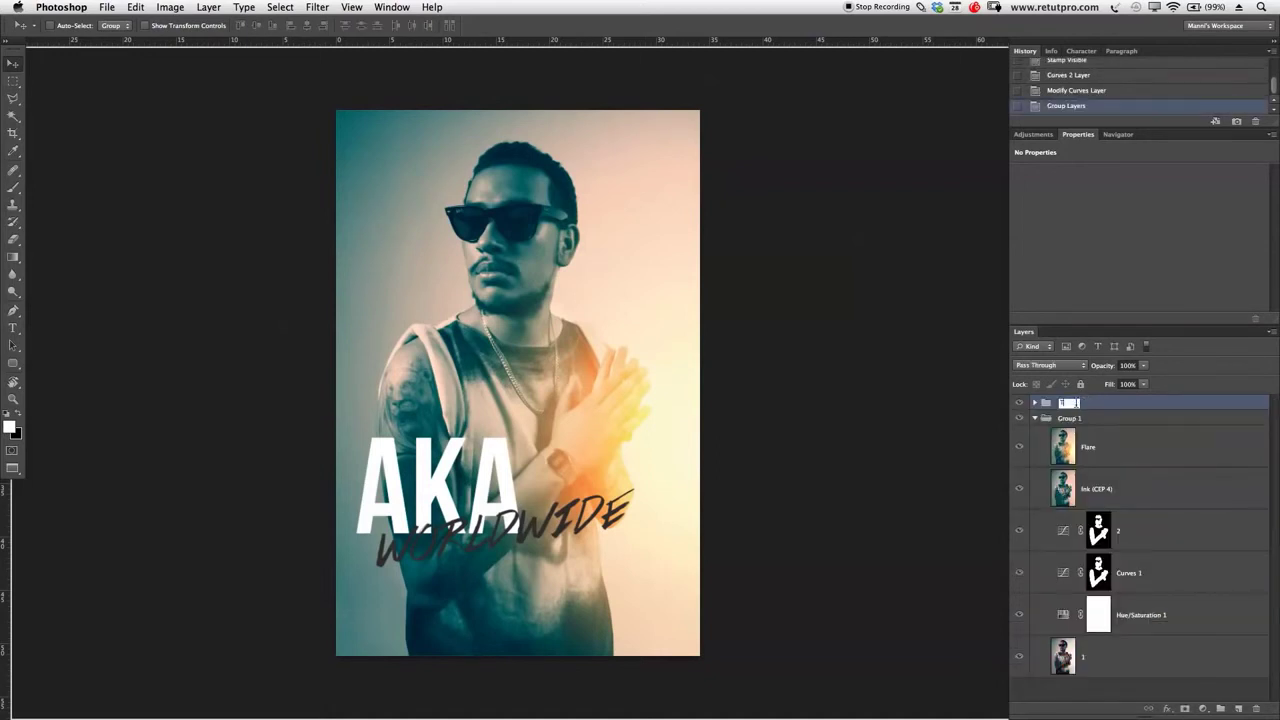
Move Curves 2 and Layer 1 out of the Text group to sit above it, and collapse the group
left_click(1036, 403)
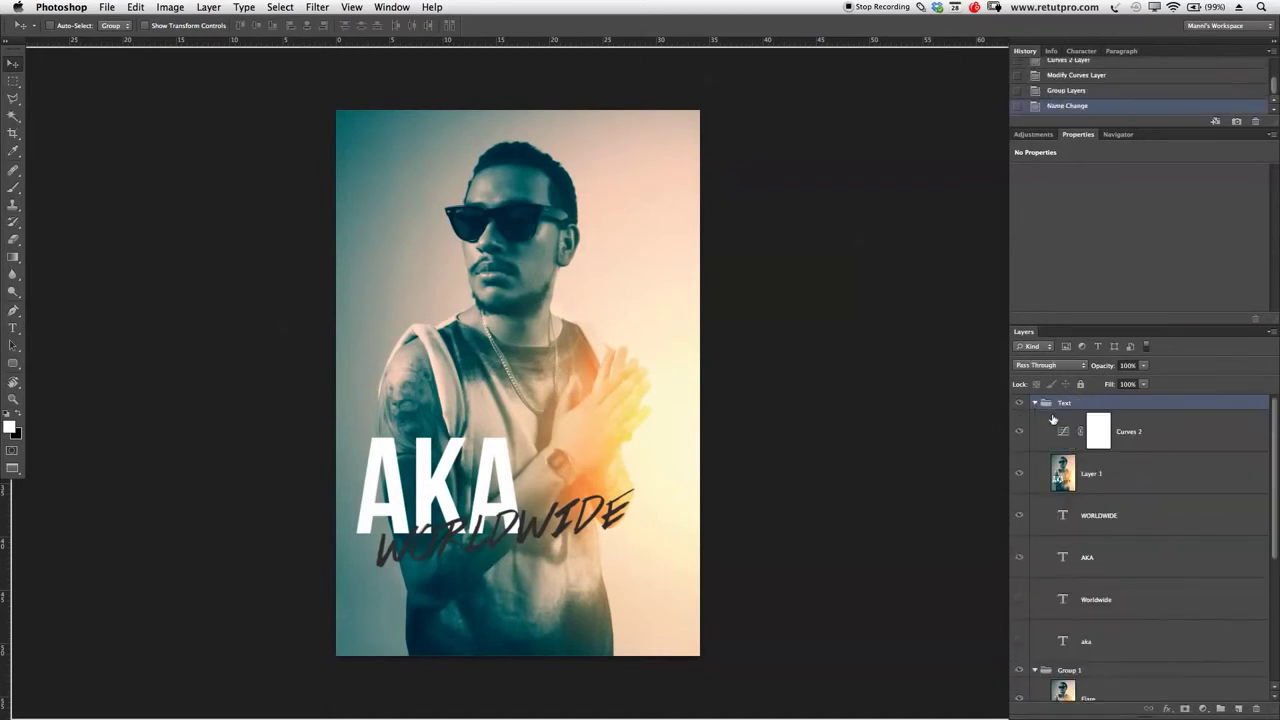
left_click(1105, 478)
left_click(1148, 428, "shift")
left_click_drag(1145, 428, 1072, 397)
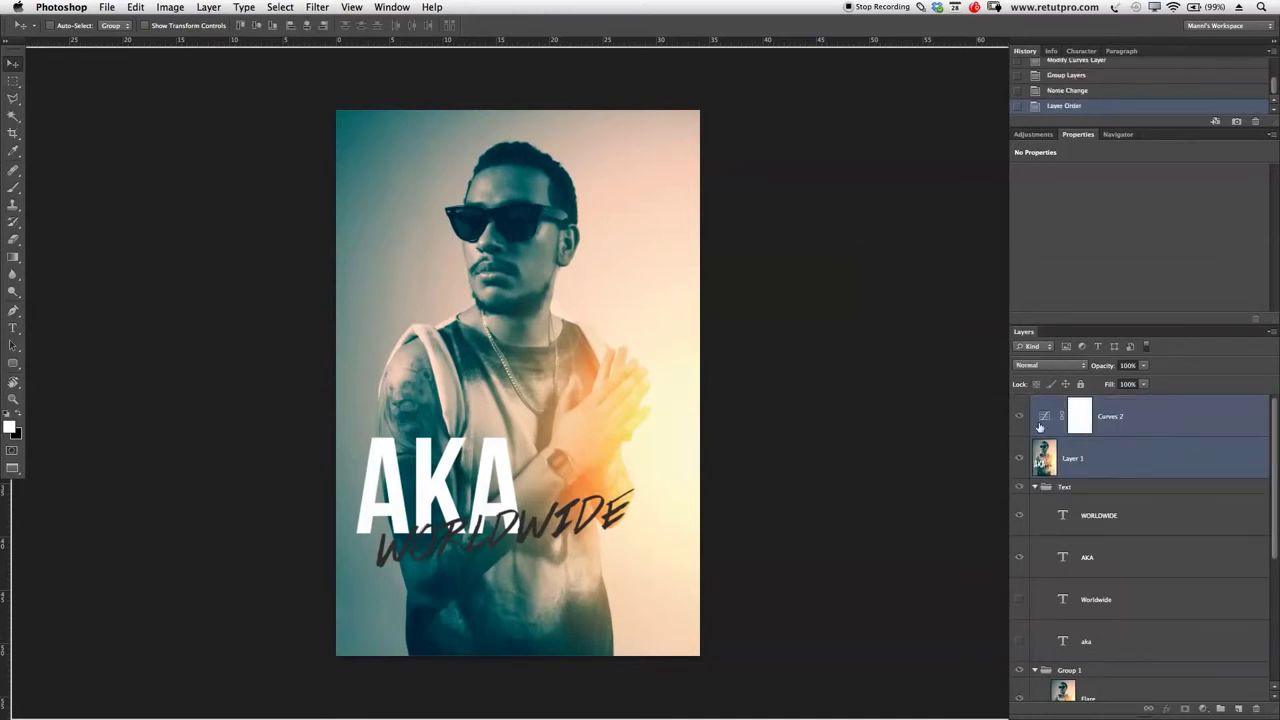
left_click(1036, 486)
Rename Group 1 as Basic and collapse it
scroll(1275, 523, "down", 2)
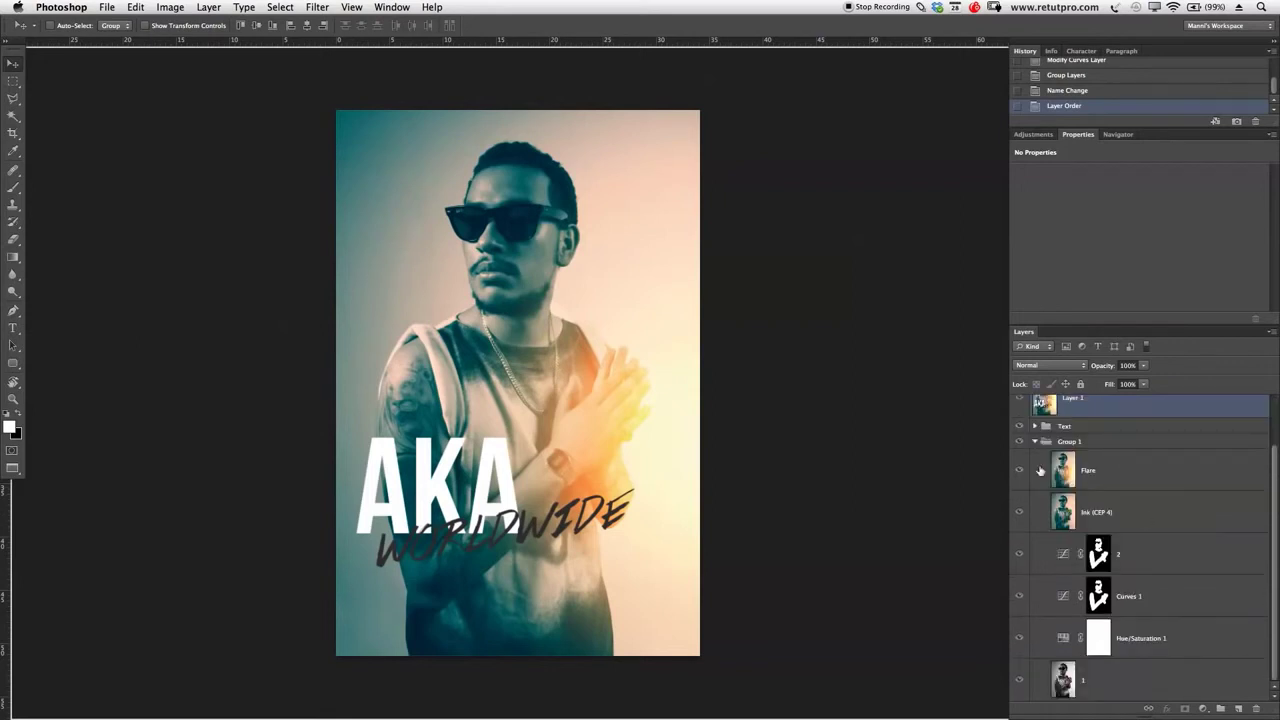
left_click(1068, 445)
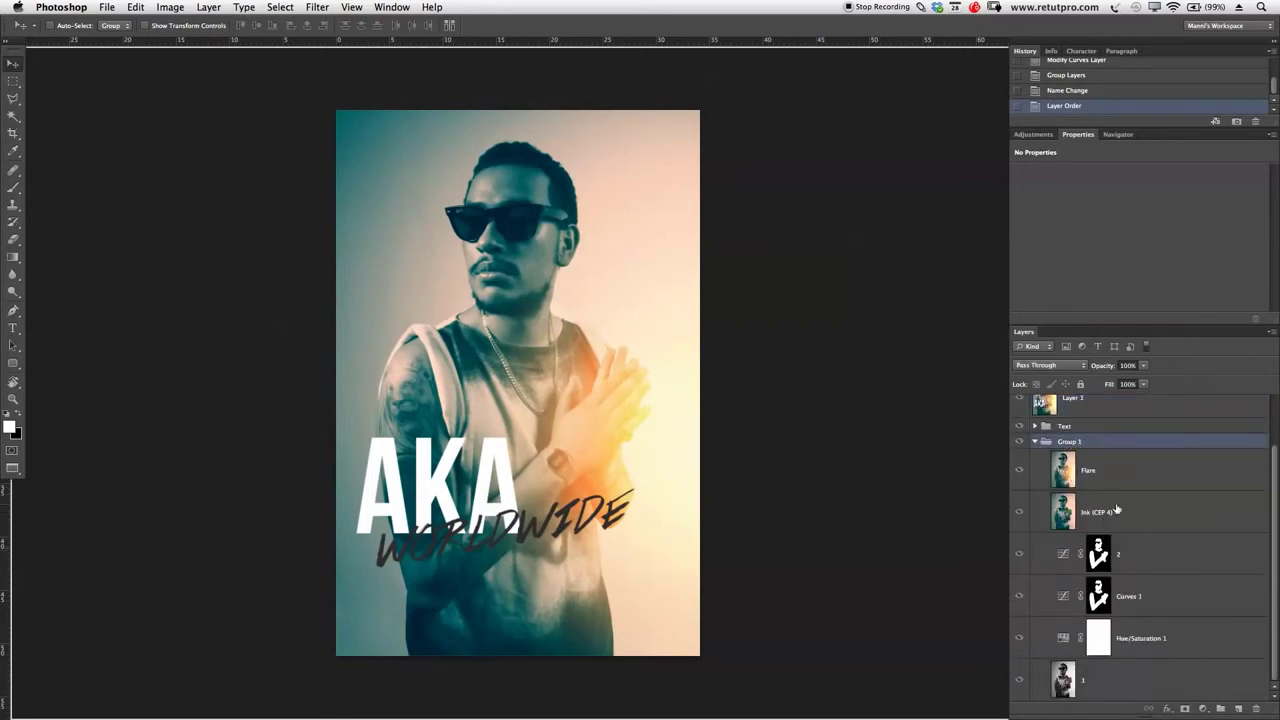
double_click(1071, 441)
type("I")
type("asic")
key("Return")
left_click(1035, 441)
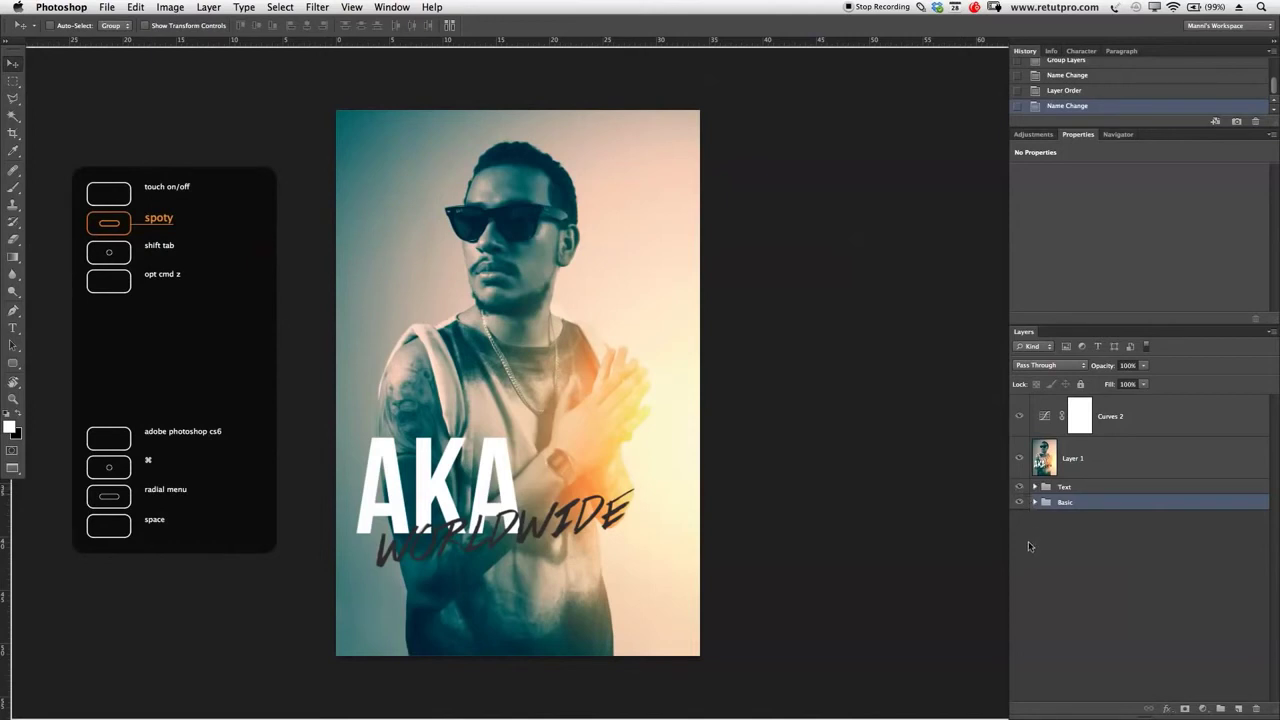
Compare the original portrait with the finished poster by hiding all layers except layer 1 and toggling the stamped Layer 1
left_click(1035, 502)
scroll(1273, 645, "down", 3)
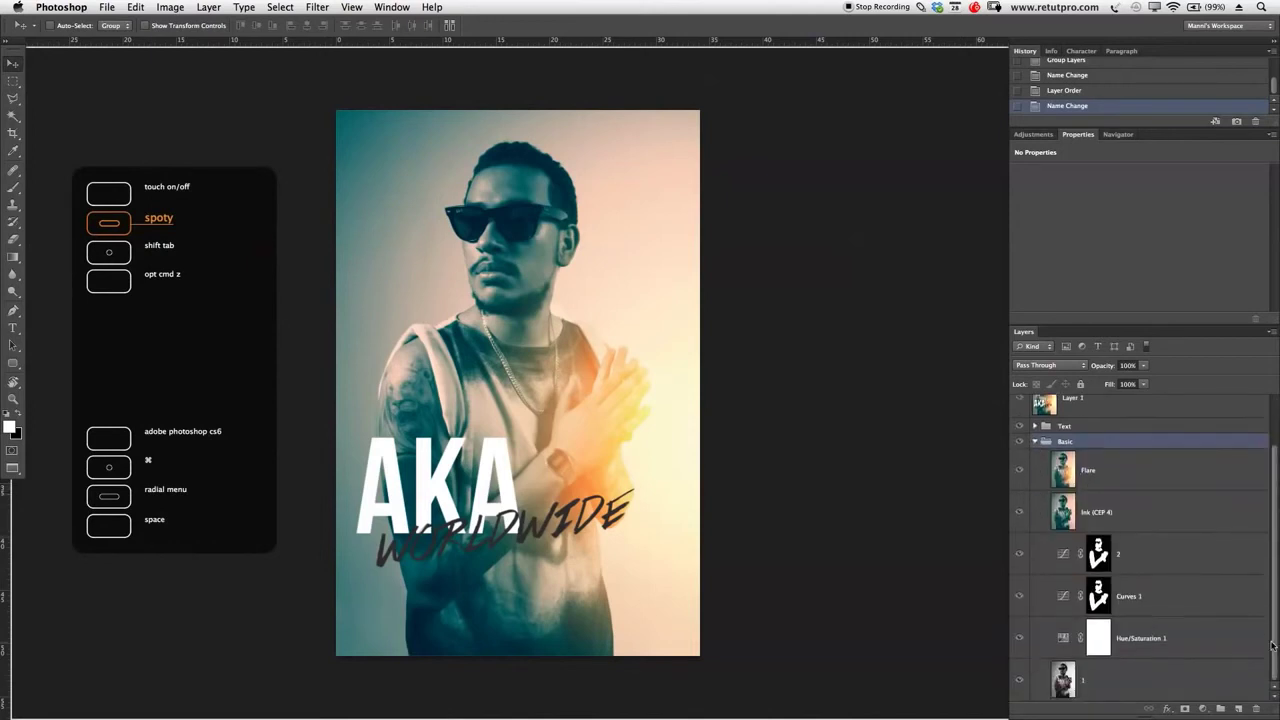
left_click(1020, 440)
left_click_drag(1023, 429, 1022, 403)
left_click(1021, 677)
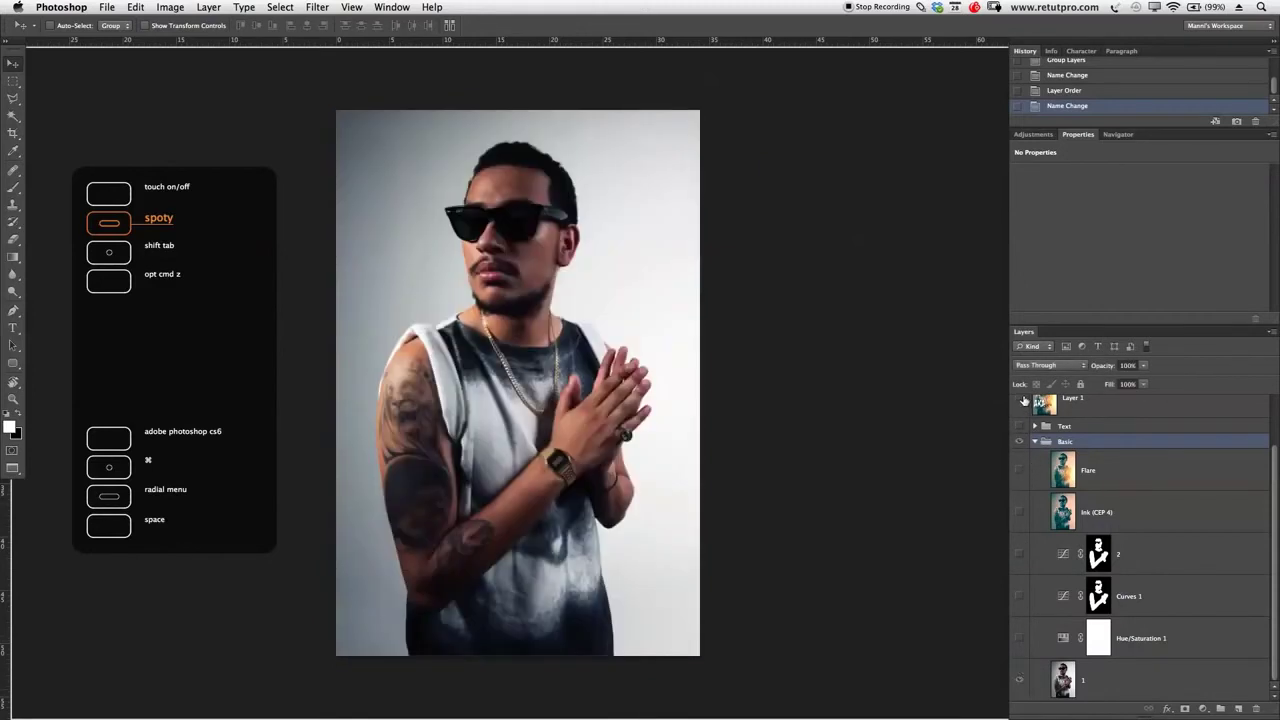
left_click(1023, 400)
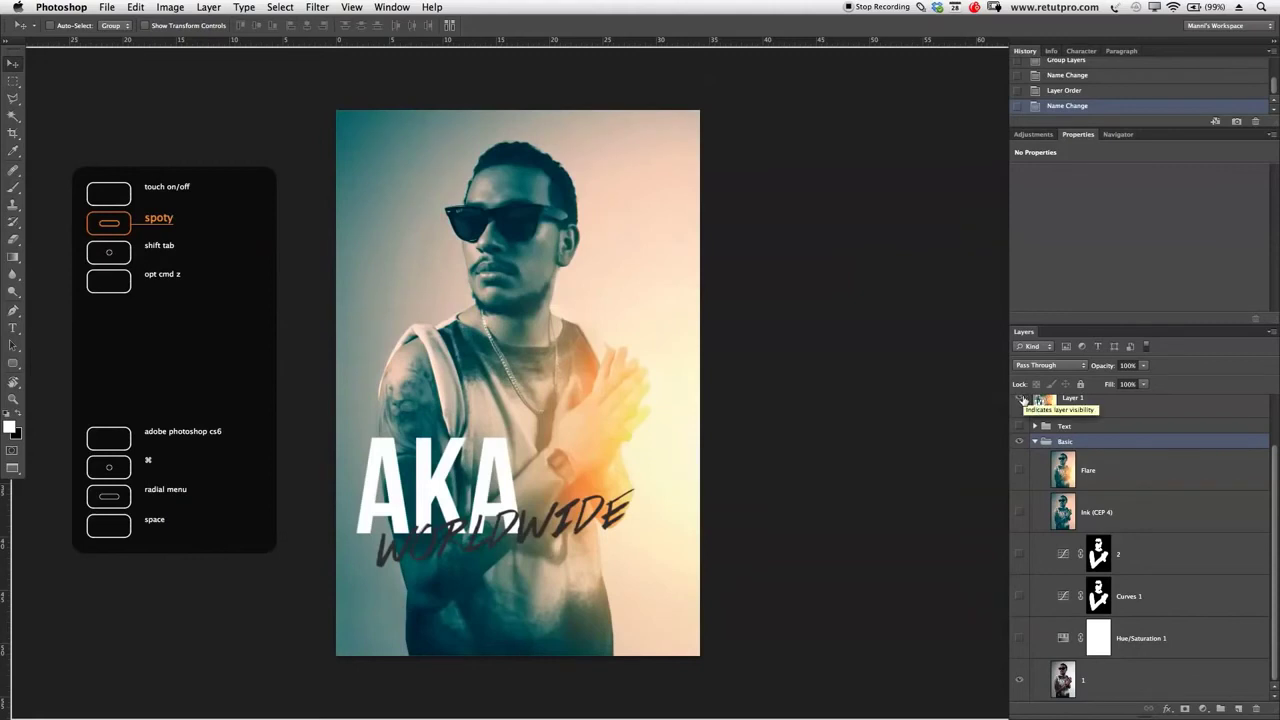
left_click(1022, 400)
left_click(1022, 400)
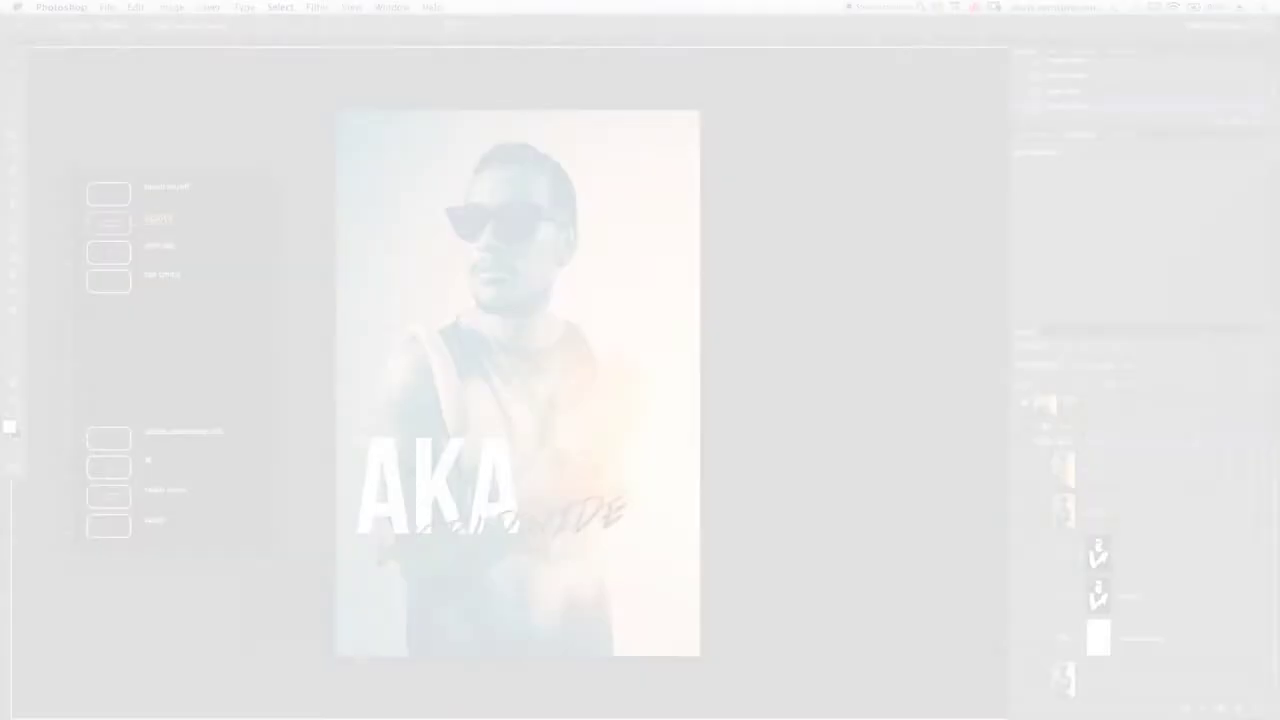